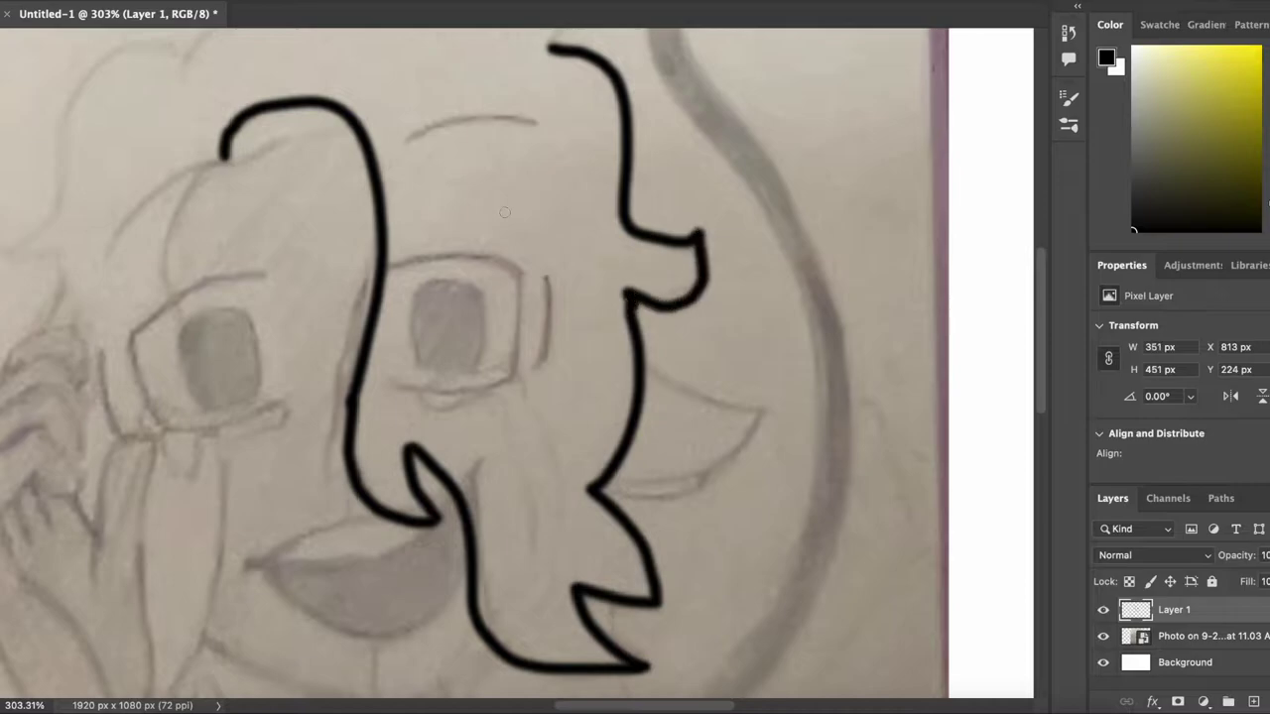
# - Trace the outer hair outline in black over the top of the head and down to the raised hand
pyautogui.moveTo(216, 211); pyautogui.dragTo(597, 127)
pyautogui.hscroll(-5, 598, 127)
pyautogui.moveTo(513, 120)
pyautogui.mouseDown()
pyautogui.moveTo(400, 155)
pyautogui.moveTo(329, 322)
pyautogui.mouseUp()
pyautogui.moveTo(329, 322)
pyautogui.mouseDown()
pyautogui.moveTo(369, 320)
pyautogui.moveTo(362, 389)
pyautogui.mouseUp()
# - Extend the hair strand crossing the left eye down past the cheek to the wrist of the raised hand
pyautogui.scroll(-3, 362, 389)
pyautogui.hscroll(2, 362, 389)
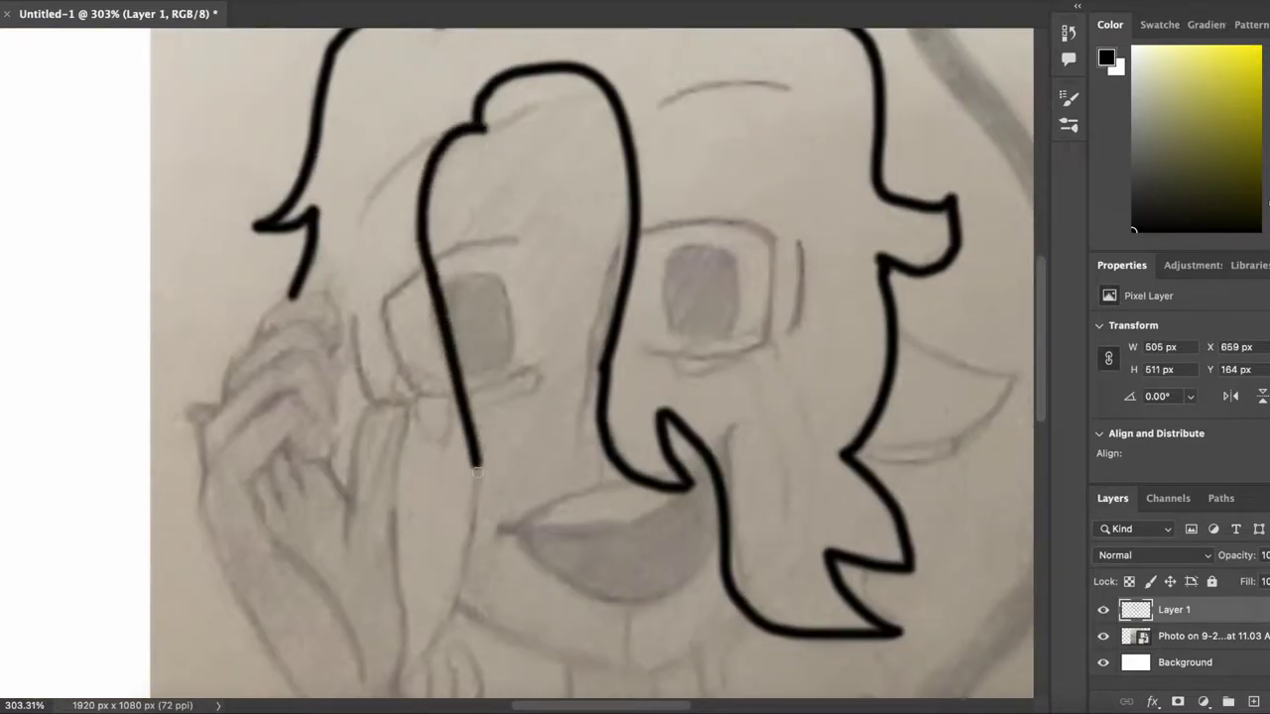
pyautogui.moveTo(475, 458); pyautogui.dragTo(476, 529)
pyautogui.scroll(-3, 476, 529)
pyautogui.moveTo(476, 400); pyautogui.dragTo(403, 555)
# - Trace the pointed ear sticking out of the hair on the right side of the head
pyautogui.hscroll(5, 403, 554)
pyautogui.scroll(2, 496, 396)
pyautogui.scroll(-1, 592, 235)
pyautogui.moveTo(592, 237)
pyautogui.mouseDown()
pyautogui.moveTo(613, 251)
pyautogui.moveTo(547, 362)
pyautogui.mouseUp()
pyautogui.moveTo(674, 334); pyautogui.dragTo(565, 401)
pyautogui.press('super+z')
pyautogui.press('super+z')
pyautogui.moveTo(682, 319); pyautogui.dragTo(558, 357)
# - Trace the jawline under the chin and the nose beside the central hair lock
pyautogui.hscroll(-4, 557, 357)
pyautogui.scroll(-3, 557, 357)
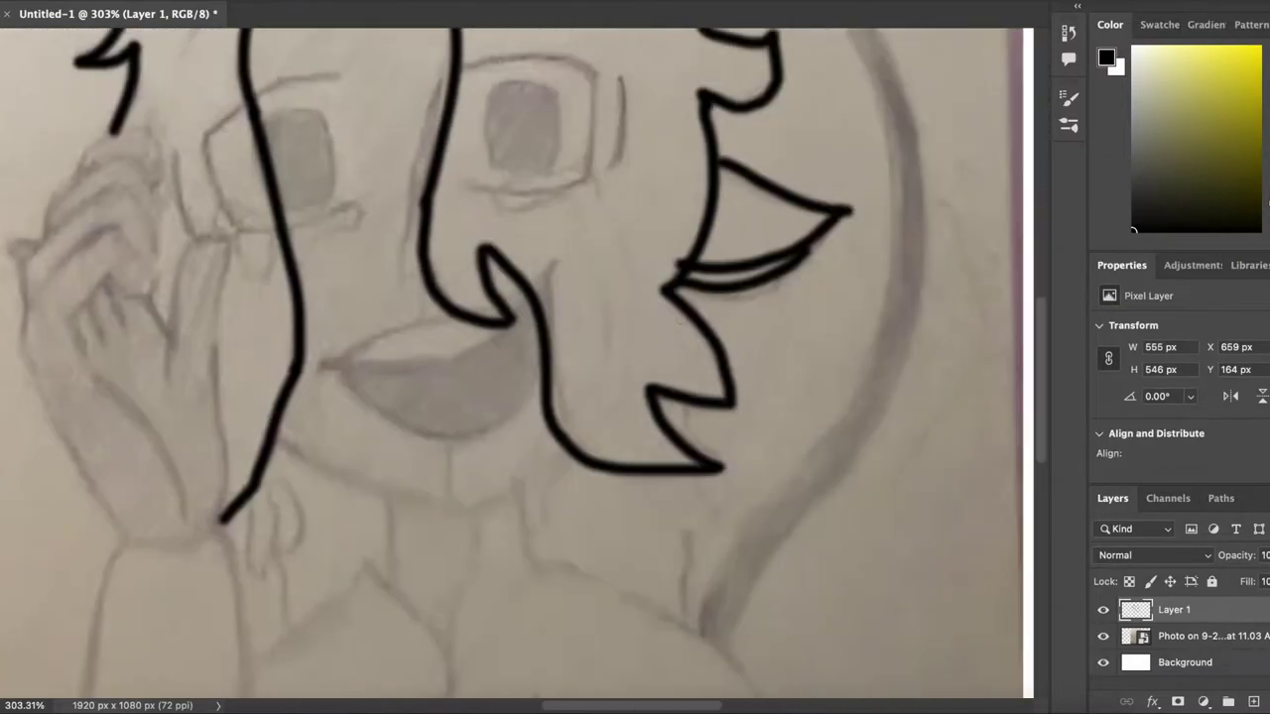
pyautogui.moveTo(370, 390); pyautogui.dragTo(649, 401)
pyautogui.scroll(2, 511, 252)
pyautogui.moveTo(510, 251); pyautogui.dragTo(522, 348)
# - Trace the eyebrows and both eyes with their irises, including the tears running down the cheeks
pyautogui.scroll(4, 522, 348)
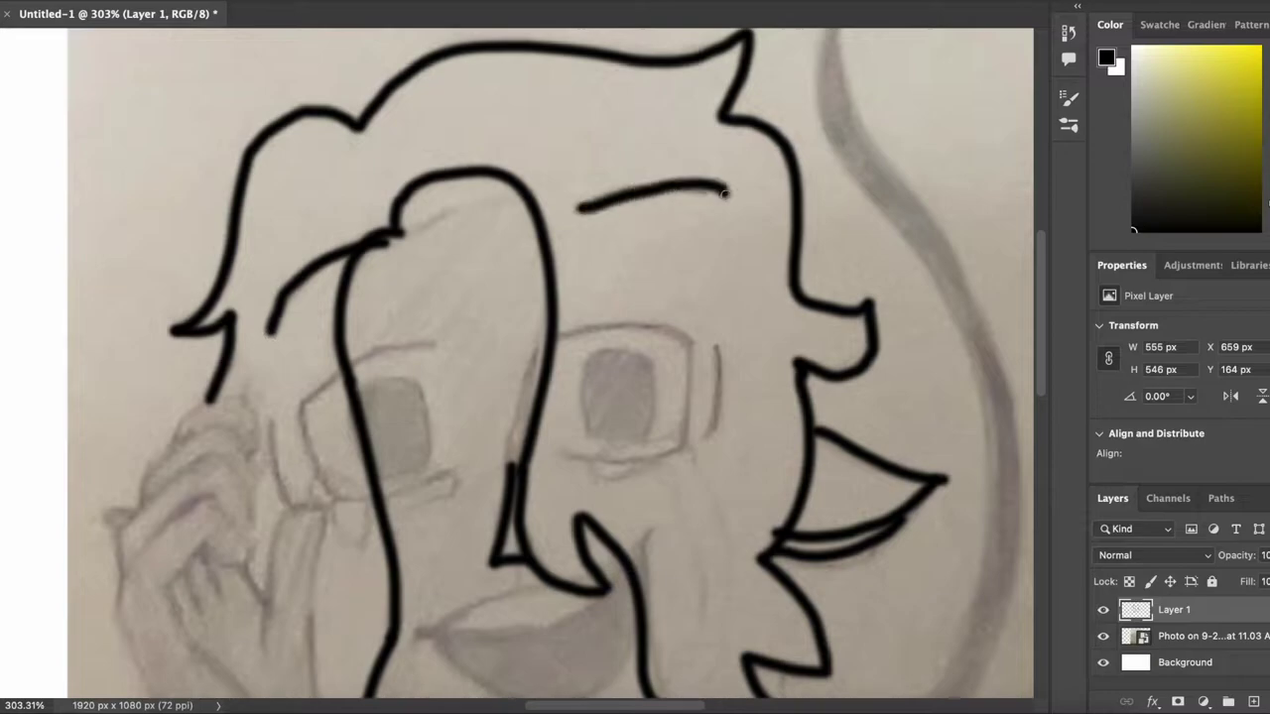
pyautogui.scroll(-4, 353, 79)
pyautogui.hscroll(1, 353, 79)
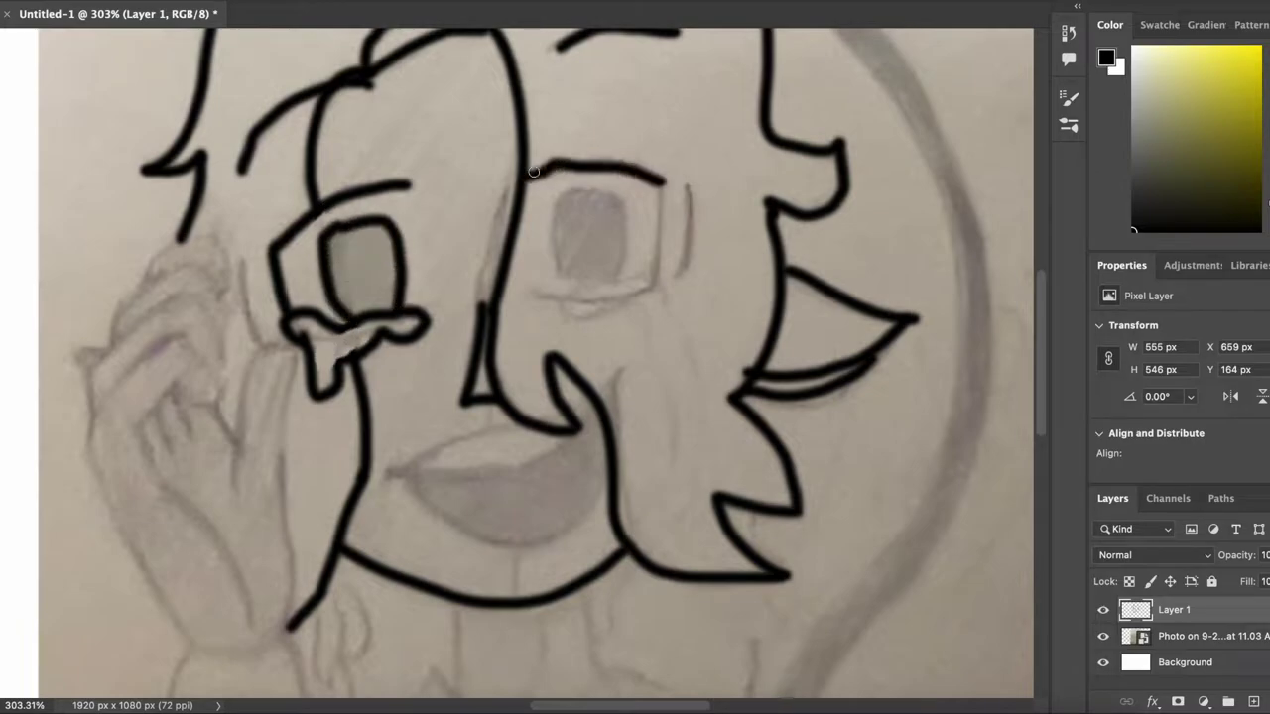
pyautogui.moveTo(529, 172); pyautogui.dragTo(537, 296)
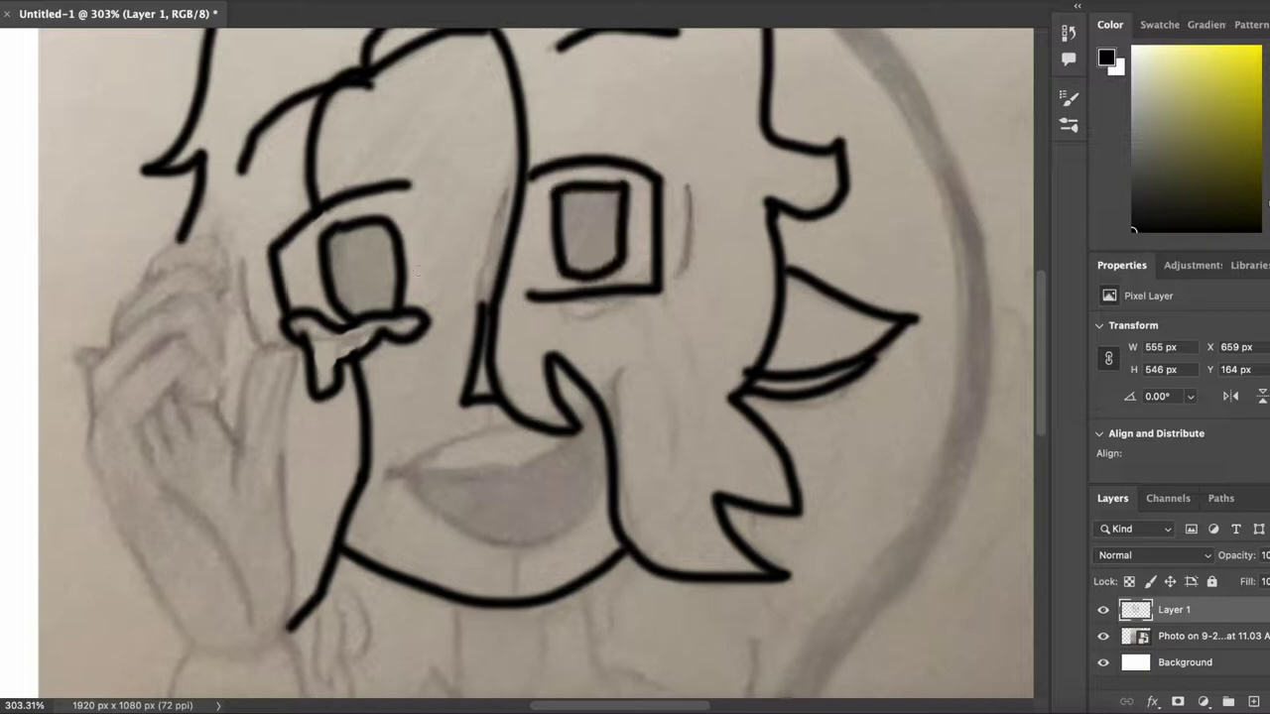
pyautogui.moveTo(564, 287)
pyautogui.mouseDown()
pyautogui.moveTo(673, 389)
pyautogui.moveTo(670, 465)
pyautogui.mouseUp()
pyautogui.moveTo(670, 466); pyautogui.dragTo(597, 406)
pyautogui.moveTo(596, 405)
pyautogui.mouseDown()
pyautogui.moveTo(547, 475)
pyautogui.moveTo(627, 361)
pyautogui.mouseUp()
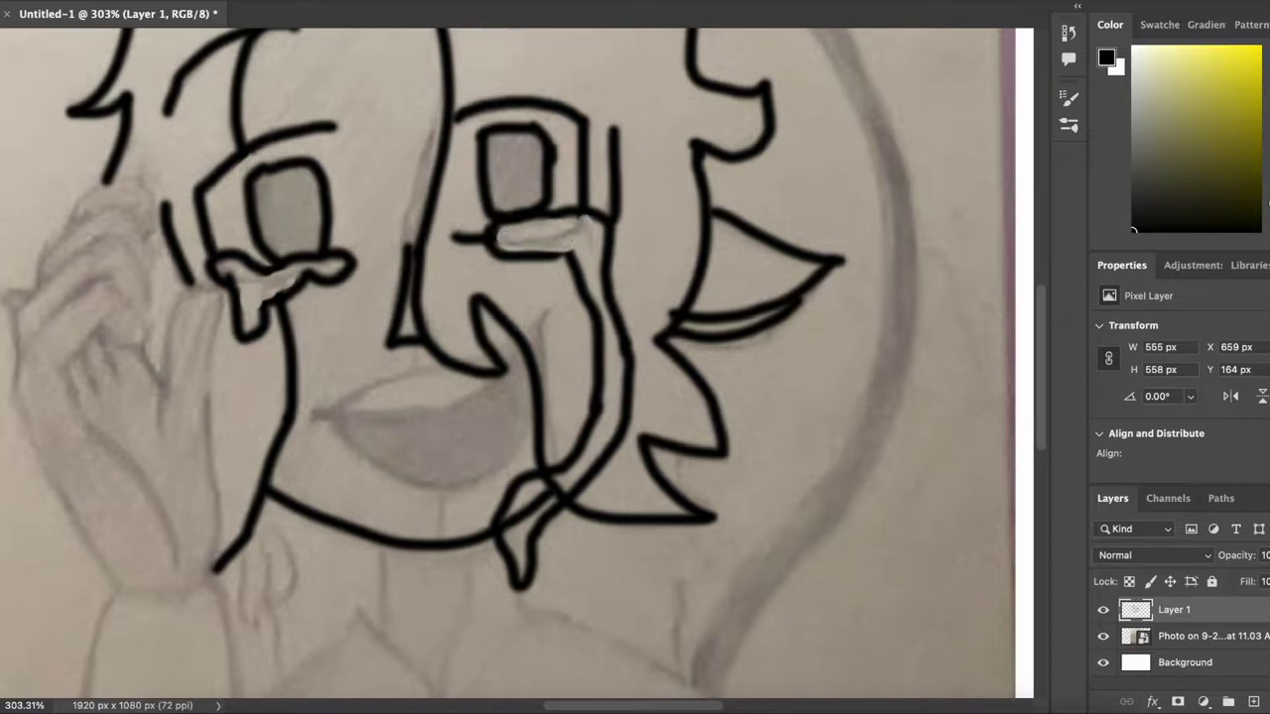
# - Trace the upper lip of the open smiling mouth
pyautogui.moveTo(331, 412)
pyautogui.mouseDown()
pyautogui.moveTo(494, 434)
pyautogui.moveTo(505, 352)
pyautogui.mouseUp()
pyautogui.press('super+z')
pyautogui.moveTo(335, 403)
pyautogui.mouseDown()
pyautogui.moveTo(374, 402)
pyautogui.moveTo(514, 349)
pyautogui.mouseUp()
pyautogui.scroll(-4, 514, 349)
pyautogui.scroll(4, 499, 548)
pyautogui.scroll(8, 500, 549)
pyautogui.moveTo(393, 81); pyautogui.dragTo(285, 125)
pyautogui.press('super+z')
# - Trace both edges of the raised arm's sleeve from the wrist down to the lower edge of the sketch
pyautogui.scroll(-5, 396, 298)
pyautogui.moveTo(529, 349)
pyautogui.mouseDown()
pyautogui.moveTo(388, 376)
pyautogui.moveTo(302, 679)
pyautogui.mouseUp()
pyautogui.scroll(-3, 302, 680)
pyautogui.moveTo(534, 115); pyautogui.dragTo(600, 440)
pyautogui.scroll(-5, 600, 440)
pyautogui.moveTo(575, 173); pyautogui.dragTo(601, 555)
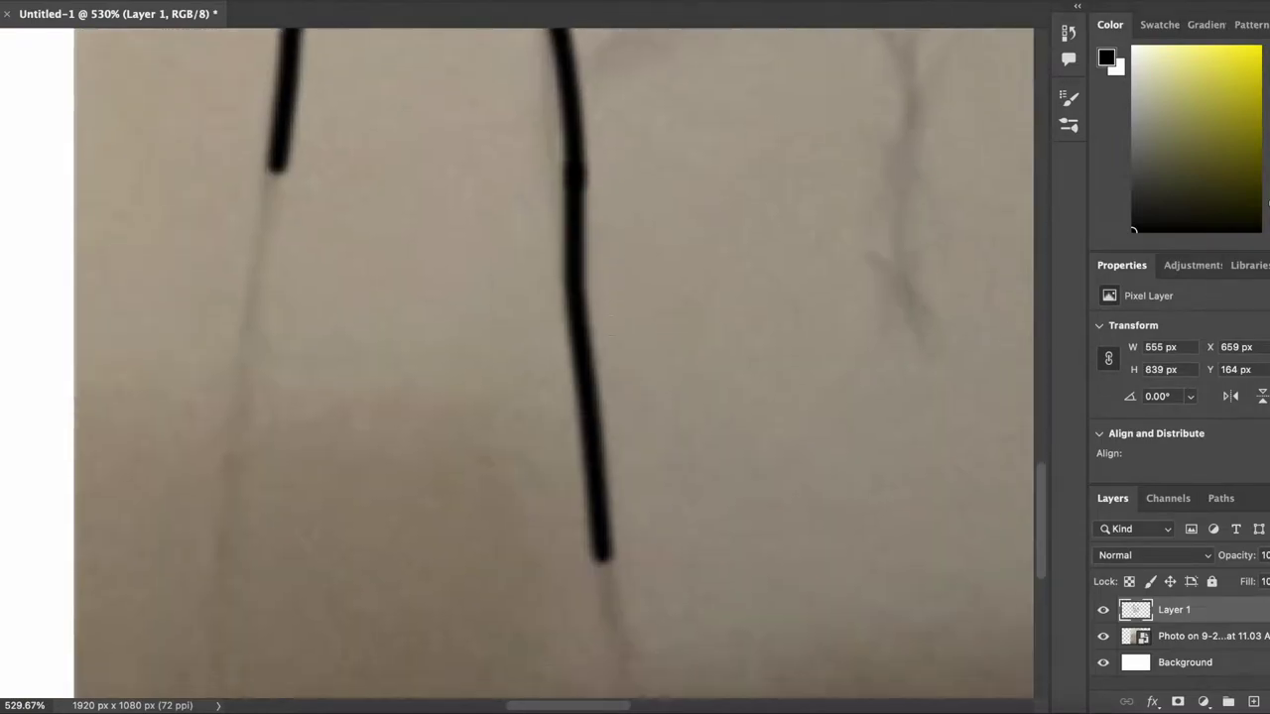
pyautogui.scroll(-3, 601, 555)
pyautogui.moveTo(616, 414); pyautogui.dragTo(643, 635)
pyautogui.moveTo(289, 34); pyautogui.dragTo(244, 637)
# - Trace the two sides of the neck and the short line between the jaw and the mouth
pyautogui.scroll(8, 244, 637)
pyautogui.hscroll(5, 244, 637)
pyautogui.moveTo(504, 180); pyautogui.dragTo(507, 310)
pyautogui.moveTo(739, 247); pyautogui.dragTo(753, 292)
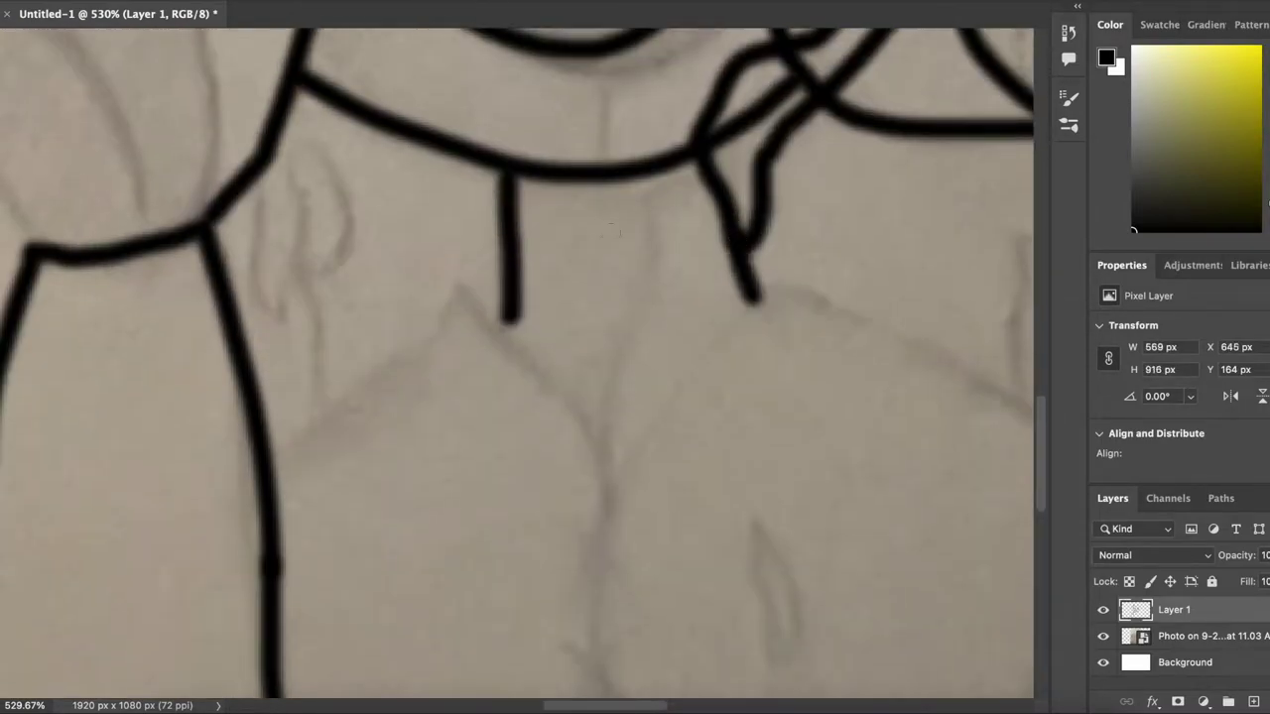
pyautogui.scroll(8, 605, 59)
pyautogui.scroll(5, 559, 353)
pyautogui.moveTo(538, 461); pyautogui.dragTo(593, 174)
pyautogui.scroll(4, 593, 174)
# - Trace the V-shaped shirt collar with the left shoulder line and the line running down the neck
pyautogui.scroll(-5, 582, 388)
pyautogui.moveTo(446, 219)
pyautogui.mouseDown()
pyautogui.moveTo(584, 355)
pyautogui.moveTo(600, 407)
pyautogui.mouseUp()
pyautogui.moveTo(693, 246); pyautogui.dragTo(599, 401)
pyautogui.moveTo(453, 222); pyautogui.dragTo(250, 370)
pyautogui.moveTo(631, 82); pyautogui.dragTo(597, 343)
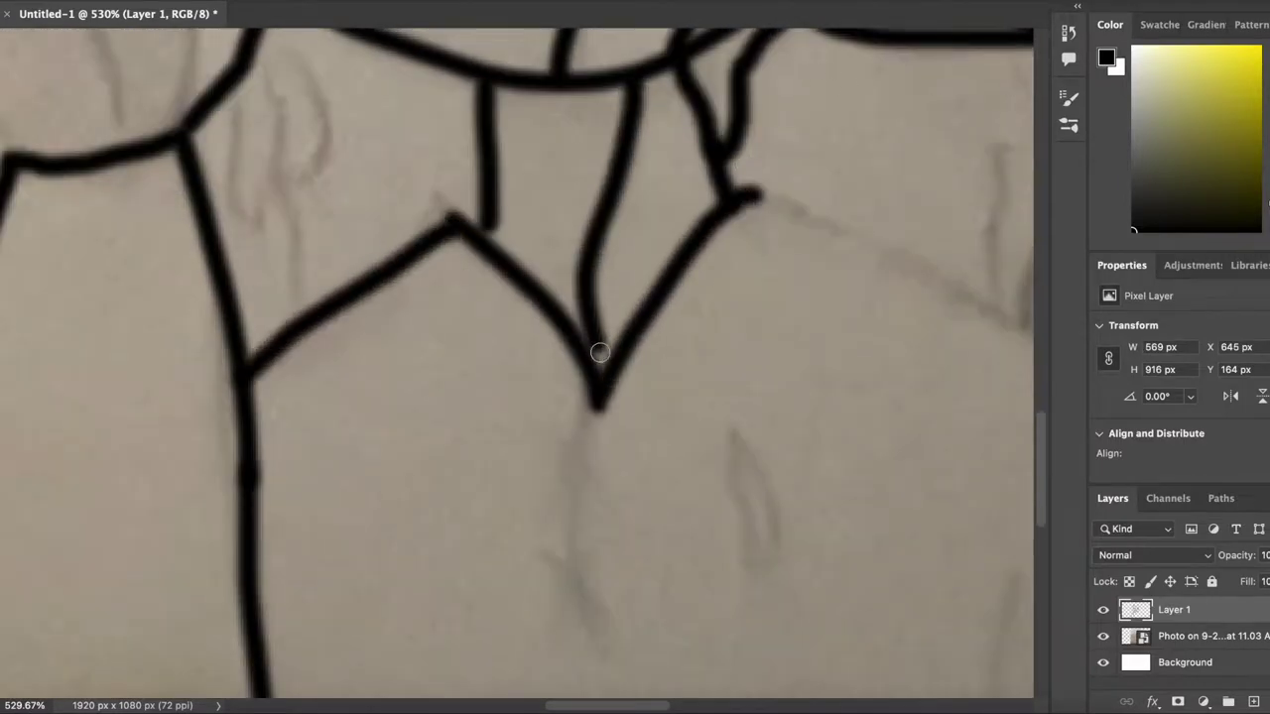
# - Trace the right shoulder and the outer edge of the lowered arm
pyautogui.hscroll(5, 598, 347)
pyautogui.moveTo(532, 193); pyautogui.dragTo(864, 381)
pyautogui.scroll(-7, 864, 381)
pyautogui.hscroll(8, 864, 381)
pyautogui.moveTo(482, 37)
pyautogui.mouseDown()
pyautogui.moveTo(616, 317)
pyautogui.moveTo(712, 593)
pyautogui.mouseUp()
pyautogui.scroll(-4, 712, 585)
pyautogui.moveTo(771, 484); pyautogui.dragTo(853, 635)
# - Trace the inner edge of the lowered arm's sleeve
pyautogui.hscroll(-4, 502, 473)
pyautogui.moveTo(619, 109)
pyautogui.mouseDown()
pyautogui.moveTo(502, 601)
pyautogui.moveTo(575, 486)
pyautogui.mouseUp()
pyautogui.hotkey('ctrl', 'z')
pyautogui.moveTo(578, 466); pyautogui.dragTo(575, 685)
pyautogui.scroll(5, 579, 535)
pyautogui.hotkey('ctrl', 'z')
# - Draw the shirt's vertical front seam with two crossed laces below the collar
pyautogui.moveTo(486, 190)
pyautogui.mouseDown()
pyautogui.moveTo(456, 499)
pyautogui.moveTo(480, 401)
pyautogui.mouseUp()
pyautogui.moveTo(436, 195); pyautogui.dragTo(506, 230)
pyautogui.moveTo(504, 182)
pyautogui.mouseDown()
pyautogui.moveTo(437, 196)
pyautogui.moveTo(437, 248)
pyautogui.mouseUp()
pyautogui.moveTo(437, 292); pyautogui.dragTo(524, 366)
pyautogui.moveTo(520, 286); pyautogui.dragTo(436, 361)
# - Trace the hair curls on both sides of the neck and the small pointed slit on the shirt's chest
pyautogui.moveTo(414, 246)
pyautogui.mouseDown()
pyautogui.moveTo(462, 413)
pyautogui.moveTo(428, 525)
pyautogui.mouseUp()
pyautogui.hscroll(7, 436, 515)
pyautogui.moveTo(468, 238)
pyautogui.mouseDown()
pyautogui.moveTo(486, 318)
pyautogui.moveTo(468, 481)
pyautogui.mouseUp()
pyautogui.scroll(-8, 467, 235)
pyautogui.scroll(8, 703, 569)
pyautogui.hscroll(-4, 427, 297)
pyautogui.moveTo(415, 203)
pyautogui.mouseDown()
pyautogui.moveTo(445, 197)
pyautogui.moveTo(417, 202)
pyautogui.mouseUp()
pyautogui.hscroll(6, 490, 298)
pyautogui.moveTo(490, 286)
pyautogui.mouseDown()
pyautogui.moveTo(496, 490)
pyautogui.moveTo(492, 287)
pyautogui.mouseUp()
pyautogui.scroll(-5, 519, 341)
pyautogui.scroll(-6, 514, 349)
pyautogui.scroll(3, 476, 357)
pyautogui.scroll(5, 297, 387)
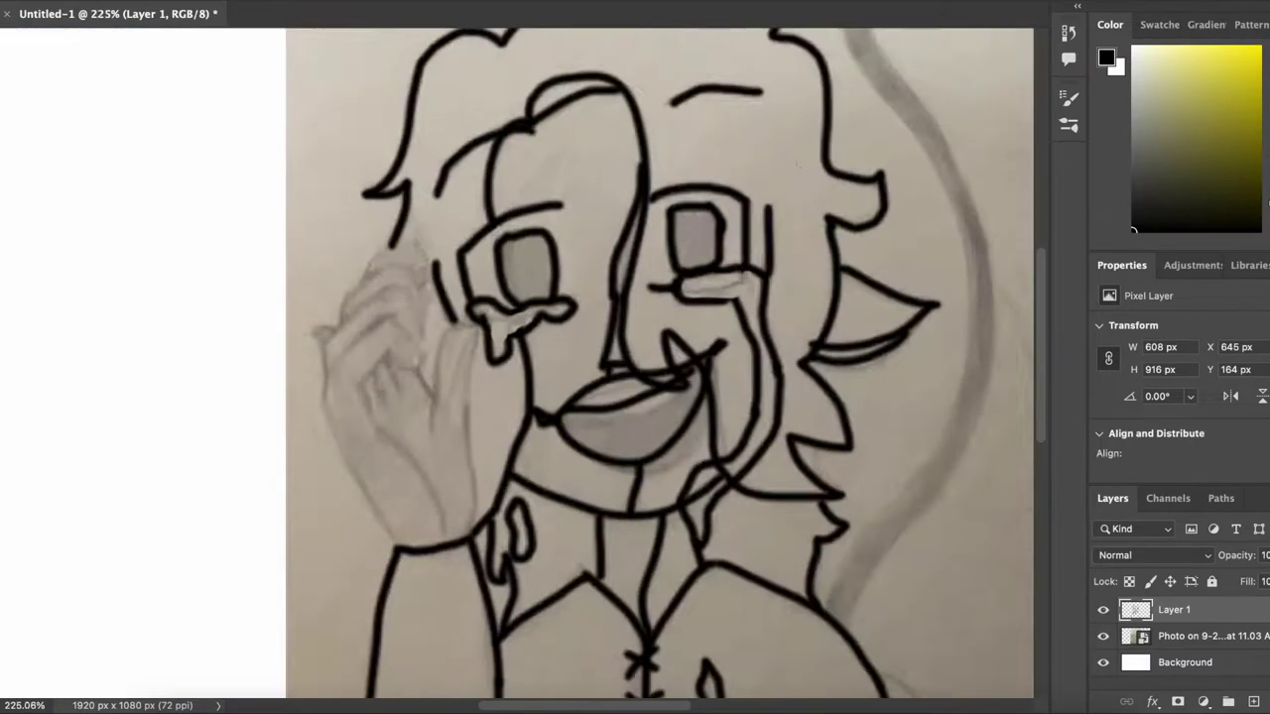
pyautogui.scroll(8, 512, 362)
pyautogui.moveTo(234, 191); pyautogui.dragTo(325, 208)
pyautogui.press('super+z')
# - Trace the thumb, the palm crease and the outer edge of the raised hand
pyautogui.scroll(-8, 385, 280)
pyautogui.scroll(6, 317, 356)
pyautogui.moveTo(496, 151); pyautogui.dragTo(496, 474)
pyautogui.moveTo(417, 189); pyautogui.dragTo(405, 337)
pyautogui.moveTo(255, 258)
pyautogui.mouseDown()
pyautogui.moveTo(308, 372)
pyautogui.moveTo(446, 520)
pyautogui.mouseUp()
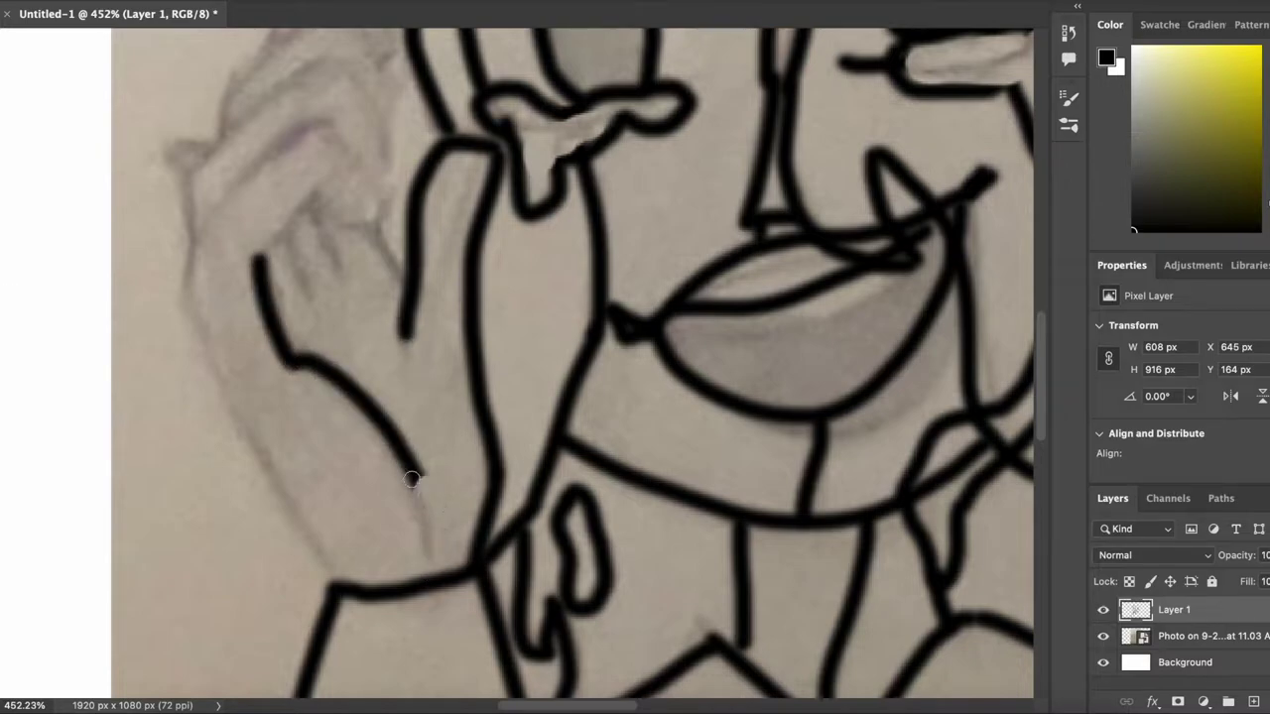
pyautogui.moveTo(206, 349); pyautogui.dragTo(329, 580)
# - Trace the curled fingers of the raised hand beside the hair
pyautogui.scroll(5, 329, 476)
pyautogui.moveTo(241, 439); pyautogui.dragTo(425, 376)
pyautogui.scroll(-1, 304, 446)
pyautogui.moveTo(237, 410)
pyautogui.mouseDown()
pyautogui.moveTo(235, 346)
pyautogui.moveTo(440, 346)
pyautogui.mouseUp()
pyautogui.hscroll(2, 441, 346)
pyautogui.press('super+z')
pyautogui.moveTo(336, 272)
pyautogui.mouseDown()
pyautogui.moveTo(196, 377)
pyautogui.moveTo(378, 378)
pyautogui.moveTo(210, 395)
pyautogui.mouseUp()
pyautogui.scroll(3, 229, 373)
pyautogui.moveTo(280, 292); pyautogui.dragTo(398, 294)
pyautogui.moveTo(371, 488); pyautogui.dragTo(410, 526)
# - Trace both edges of the curved grey band rising from behind the right shoulder
pyautogui.scroll(-4, 411, 515)
pyautogui.scroll(-6, 422, 376)
pyautogui.scroll(5, 747, 556)
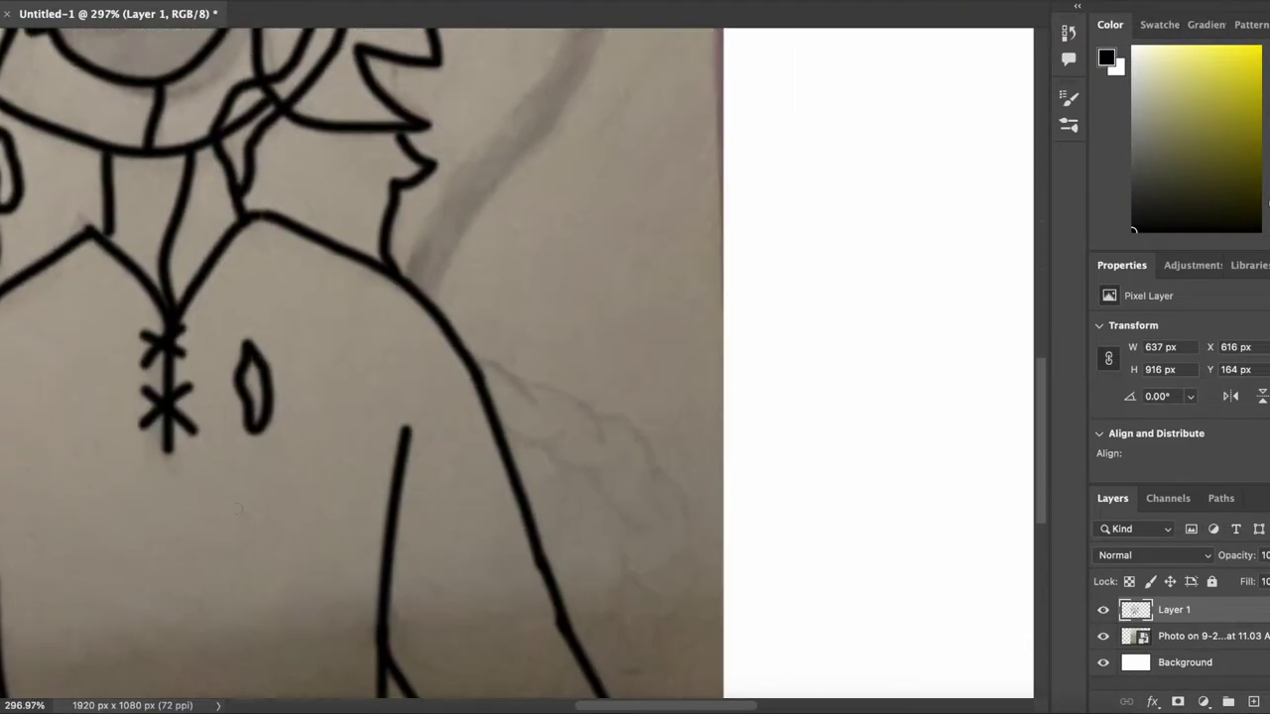
pyautogui.moveTo(428, 226); pyautogui.dragTo(408, 277)
pyautogui.moveTo(426, 312); pyautogui.dragTo(586, 81)
pyautogui.scroll(3, 586, 82)
pyautogui.hscroll(1, 585, 82)
pyautogui.moveTo(503, 349); pyautogui.dragTo(546, 137)
pyautogui.moveTo(441, 347); pyautogui.dragTo(513, 95)
# - Continue the curved band's edges past the head and close it with a leaf-shaped tip
pyautogui.scroll(3, 513, 95)
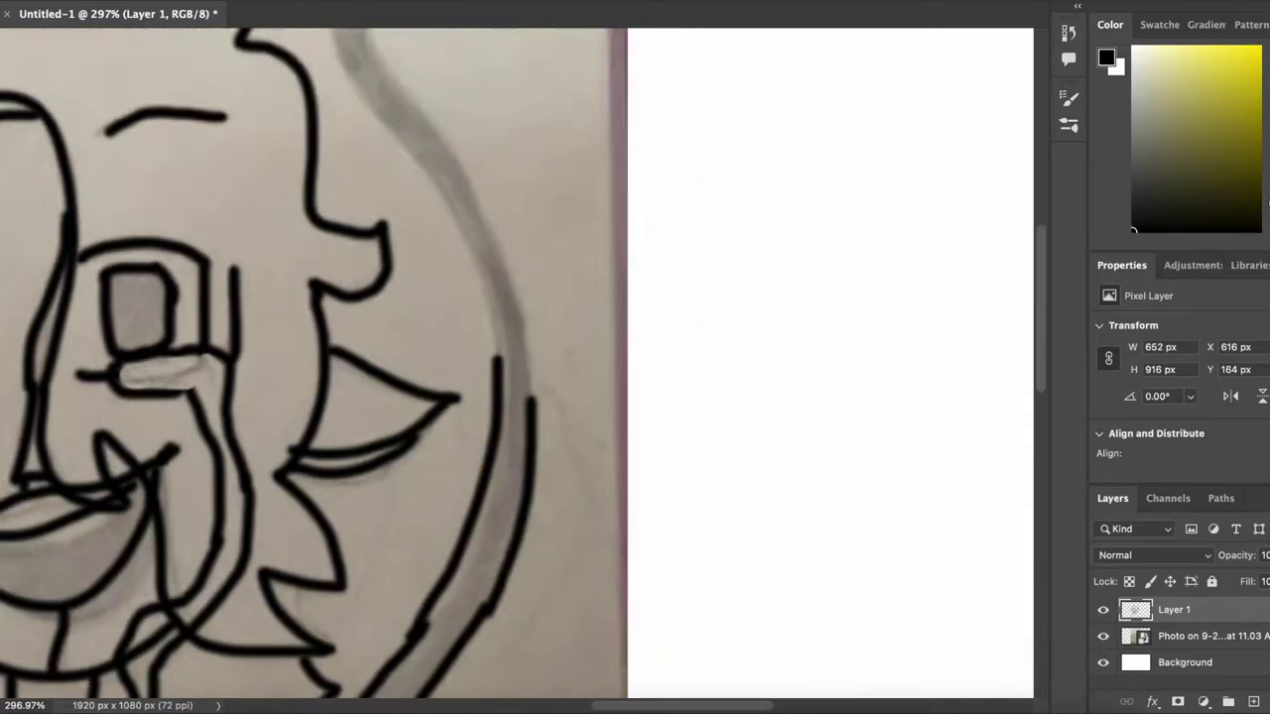
pyautogui.moveTo(527, 357); pyautogui.dragTo(532, 399)
pyautogui.moveTo(493, 369)
pyautogui.mouseDown()
pyautogui.moveTo(354, 88)
pyautogui.moveTo(452, 274)
pyautogui.mouseUp()
pyautogui.scroll(4, 353, 87)
pyautogui.hscroll(-1, 353, 87)
pyautogui.press('super+z')
pyautogui.moveTo(388, 97)
pyautogui.mouseDown()
pyautogui.moveTo(371, 201)
pyautogui.moveTo(387, 252)
pyautogui.mouseUp()
pyautogui.scroll(4, 387, 252)
pyautogui.hscroll(-1, 387, 252)
pyautogui.moveTo(390, 142)
pyautogui.mouseDown()
pyautogui.moveTo(403, 269)
pyautogui.moveTo(442, 185)
pyautogui.mouseUp()
# - Trace the upper links of the braid curving out from behind the lowered arm
pyautogui.scroll(-20, 442, 184)
pyautogui.press('super+plus')
pyautogui.press('super+plus')
pyautogui.press('super+plus')
pyautogui.moveTo(103, 62); pyautogui.dragTo(214, 147)
pyautogui.moveTo(152, 192); pyautogui.dragTo(264, 203)
pyautogui.moveTo(210, 114); pyautogui.dragTo(347, 210)
pyautogui.moveTo(236, 234); pyautogui.dragTo(349, 280)
pyautogui.moveTo(344, 174)
pyautogui.mouseDown()
pyautogui.moveTo(424, 198)
pyautogui.moveTo(454, 306)
pyautogui.mouseUp()
pyautogui.moveTo(344, 296); pyautogui.dragTo(443, 370)
# - Trace the remaining braid links down and back towards the elbow
pyautogui.moveTo(470, 283); pyautogui.dragTo(476, 469)
pyautogui.scroll(-4, 476, 469)
pyautogui.moveTo(388, 205); pyautogui.dragTo(418, 328)
pyautogui.moveTo(484, 274)
pyautogui.mouseDown()
pyautogui.moveTo(451, 405)
pyautogui.moveTo(403, 435)
pyautogui.mouseUp()
pyautogui.press('super+z')
pyautogui.moveTo(390, 295)
pyautogui.mouseDown()
pyautogui.moveTo(340, 434)
pyautogui.moveTo(349, 472)
pyautogui.mouseUp()
pyautogui.moveTo(444, 431); pyautogui.dragTo(312, 560)
pyautogui.moveTo(314, 429); pyautogui.dragTo(194, 577)
pyautogui.moveTo(292, 529); pyautogui.dragTo(289, 478)
# - Hide the sketch photo layer and add a new empty layer between it and the line art
pyautogui.scroll(-15, 445, 346)
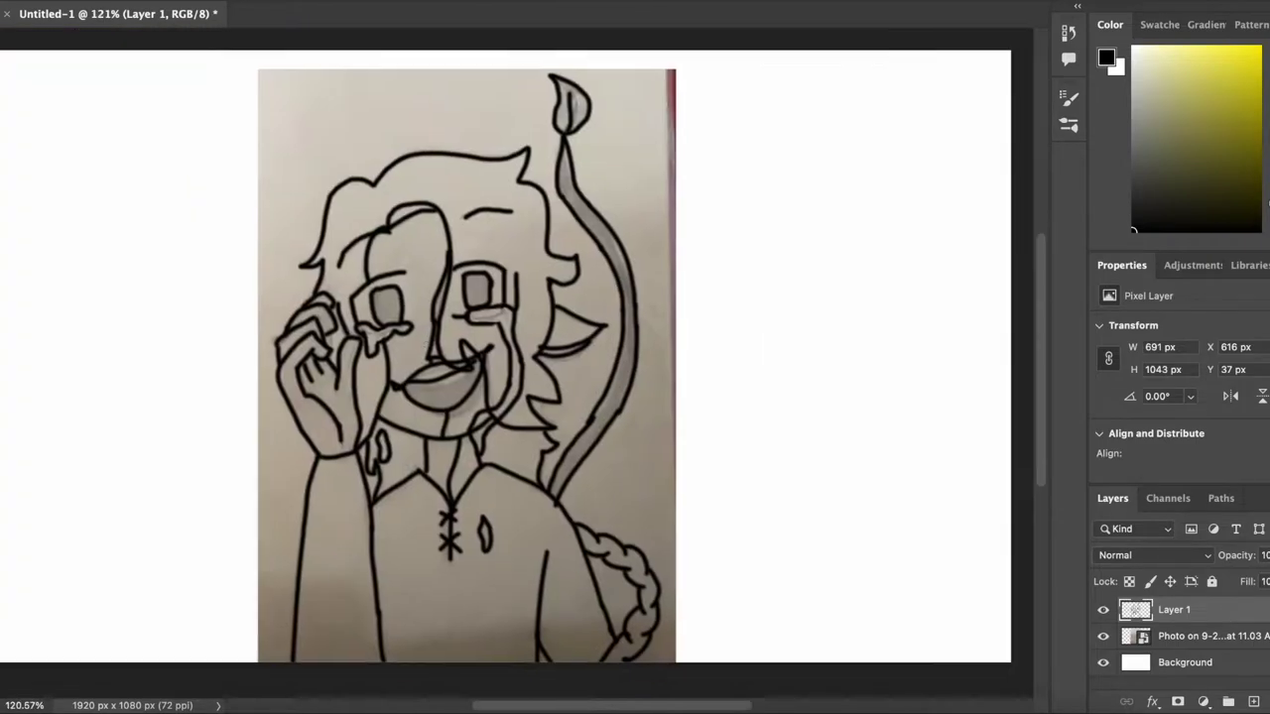
pyautogui.scroll(5, 406, 460)
pyautogui.click(1103, 635)
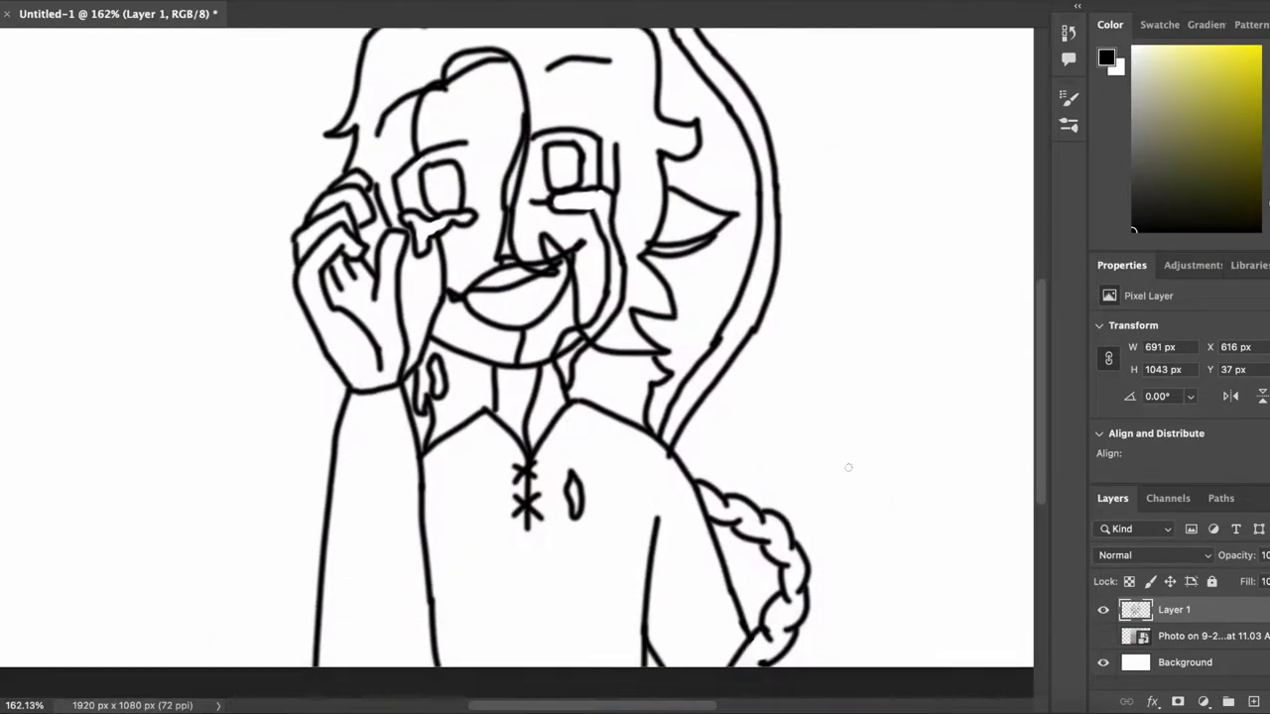
pyautogui.scroll(-3, 394, 353)
pyautogui.scroll(1, 395, 353)
pyautogui.click(1177, 638)
pyautogui.click(1253, 702)
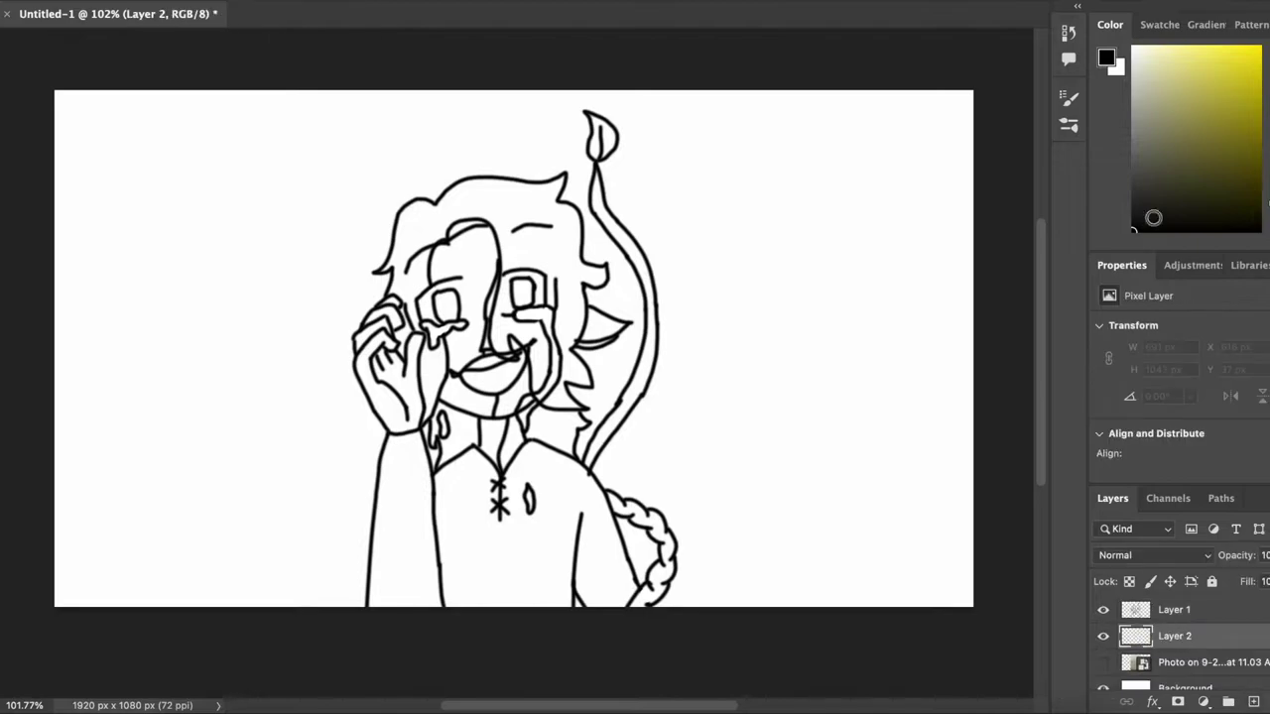
# - Set the foreground colour to a dark orange-brown
pyautogui.click(1269, 212)
pyautogui.click(1219, 122)
pyautogui.click(1269, 217)
pyautogui.click(1238, 143)
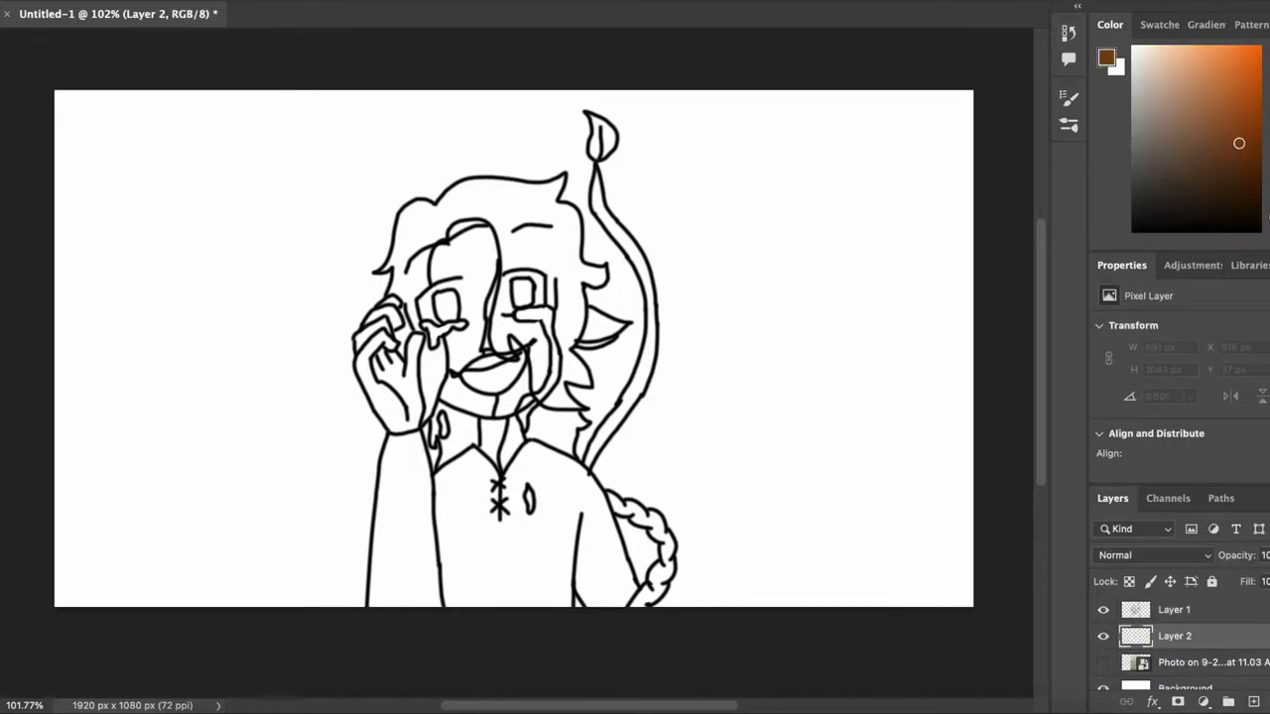
# - Paint a brown border inside the hair's outer edge beside the ear and along its jagged lower tips
pyautogui.scroll(10, 506, 363)
pyautogui.moveTo(357, 206)
pyautogui.mouseDown()
pyautogui.moveTo(429, 375)
pyautogui.moveTo(445, 256)
pyautogui.moveTo(515, 264)
pyautogui.mouseUp()
pyautogui.moveTo(578, 313); pyautogui.dragTo(640, 585)
pyautogui.moveTo(641, 577)
pyautogui.mouseDown()
pyautogui.moveTo(516, 340)
pyautogui.moveTo(618, 504)
pyautogui.moveTo(604, 511)
pyautogui.mouseUp()
pyautogui.moveTo(725, 340)
pyautogui.mouseDown()
pyautogui.moveTo(837, 490)
pyautogui.moveTo(831, 517)
pyautogui.mouseUp()
pyautogui.press('super+z')
pyautogui.moveTo(864, 465); pyautogui.dragTo(808, 532)
pyautogui.moveTo(677, 408); pyautogui.dragTo(860, 442)
pyautogui.moveTo(720, 204); pyautogui.dragTo(859, 434)
pyautogui.moveTo(774, 238); pyautogui.dragTo(674, 542)
# - Paint a brown border inside the hair strand that crosses the nose, mouth and cheek
pyautogui.moveTo(704, 357); pyautogui.dragTo(615, 487)
pyautogui.moveTo(684, 318); pyautogui.dragTo(607, 475)
pyautogui.moveTo(620, 191); pyautogui.dragTo(616, 472)
pyautogui.moveTo(642, 391); pyautogui.dragTo(637, 491)
pyautogui.moveTo(187, 211)
pyautogui.mouseDown()
pyautogui.moveTo(417, 298)
pyautogui.moveTo(606, 228)
pyautogui.mouseUp()
pyautogui.scroll(-3, 607, 228)
pyautogui.moveTo(525, 60); pyautogui.dragTo(508, 363)
pyautogui.moveTo(485, 309); pyautogui.dragTo(467, 431)
pyautogui.moveTo(504, 380)
pyautogui.mouseDown()
pyautogui.moveTo(616, 418)
pyautogui.moveTo(710, 415)
pyautogui.mouseUp()
pyautogui.moveTo(710, 415)
pyautogui.mouseDown()
pyautogui.moveTo(622, 147)
pyautogui.moveTo(675, 305)
pyautogui.mouseUp()
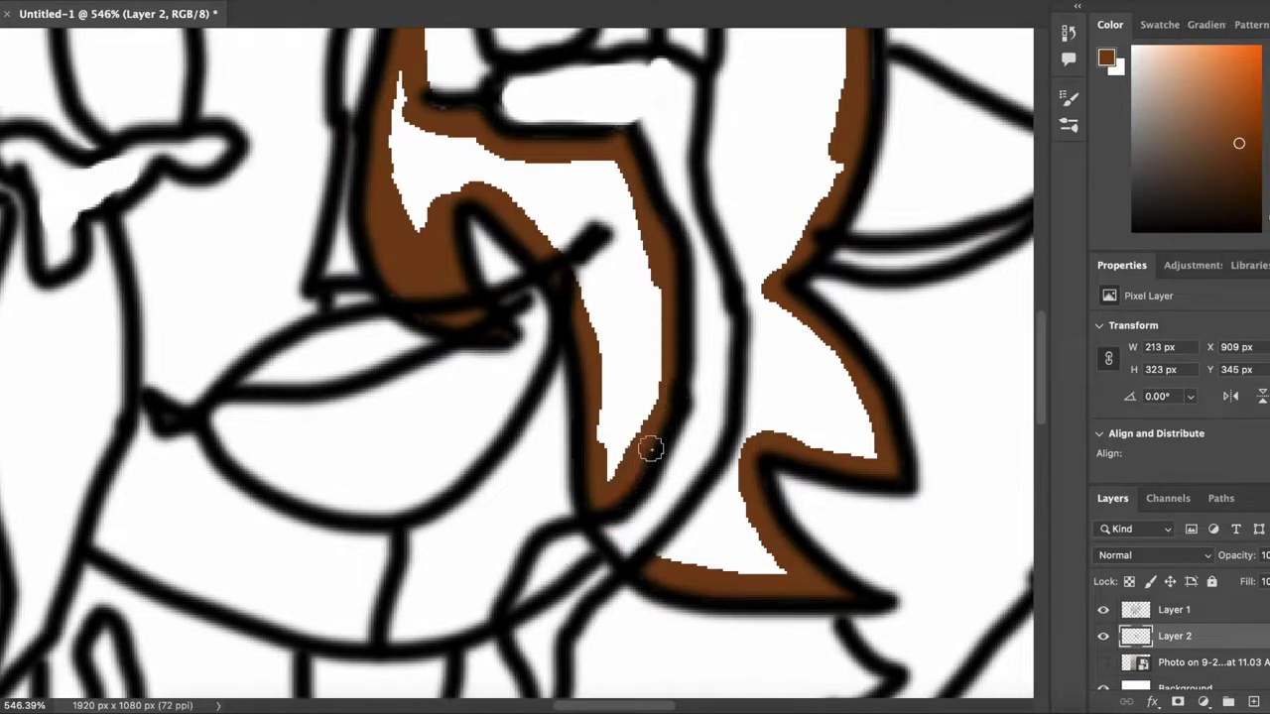
# - Extend the brown hair border around the eyes and along the forehead opening
pyautogui.moveTo(746, 390); pyautogui.dragTo(652, 599)
pyautogui.moveTo(581, 252); pyautogui.dragTo(650, 483)
pyautogui.moveTo(649, 483)
pyautogui.mouseDown()
pyautogui.moveTo(628, 453)
pyautogui.moveTo(662, 694)
pyautogui.mouseUp()
pyautogui.moveTo(586, 425)
pyautogui.mouseDown()
pyautogui.moveTo(583, 581)
pyautogui.moveTo(377, 416)
pyautogui.mouseUp()
pyautogui.moveTo(376, 416); pyautogui.dragTo(457, 548)
pyautogui.moveTo(113, 373)
pyautogui.mouseDown()
pyautogui.moveTo(391, 358)
pyautogui.moveTo(426, 597)
pyautogui.mouseUp()
pyautogui.moveTo(485, 252); pyautogui.dragTo(874, 182)
pyautogui.moveTo(489, 315)
pyautogui.mouseDown()
pyautogui.moveTo(404, 549)
pyautogui.moveTo(393, 262)
pyautogui.mouseUp()
pyautogui.moveTo(391, 254)
pyautogui.mouseDown()
pyautogui.moveTo(330, 338)
pyautogui.moveTo(388, 558)
pyautogui.mouseUp()
# - Paint the brown hair border beside the raised hand's fingers and around the pointed tip of hair above them
pyautogui.scroll(-3, 387, 558)
pyautogui.moveTo(525, 407)
pyautogui.mouseDown()
pyautogui.moveTo(467, 448)
pyautogui.moveTo(375, 208)
pyautogui.mouseUp()
pyautogui.moveTo(444, 431); pyautogui.dragTo(444, 454)
pyautogui.moveTo(396, 179); pyautogui.dragTo(383, 509)
pyautogui.moveTo(325, 409); pyautogui.dragTo(367, 540)
pyautogui.moveTo(411, 181)
pyautogui.mouseDown()
pyautogui.moveTo(387, 284)
pyautogui.moveTo(326, 405)
pyautogui.mouseUp()
pyautogui.press('super+z')
pyautogui.moveTo(406, 217); pyautogui.dragTo(383, 342)
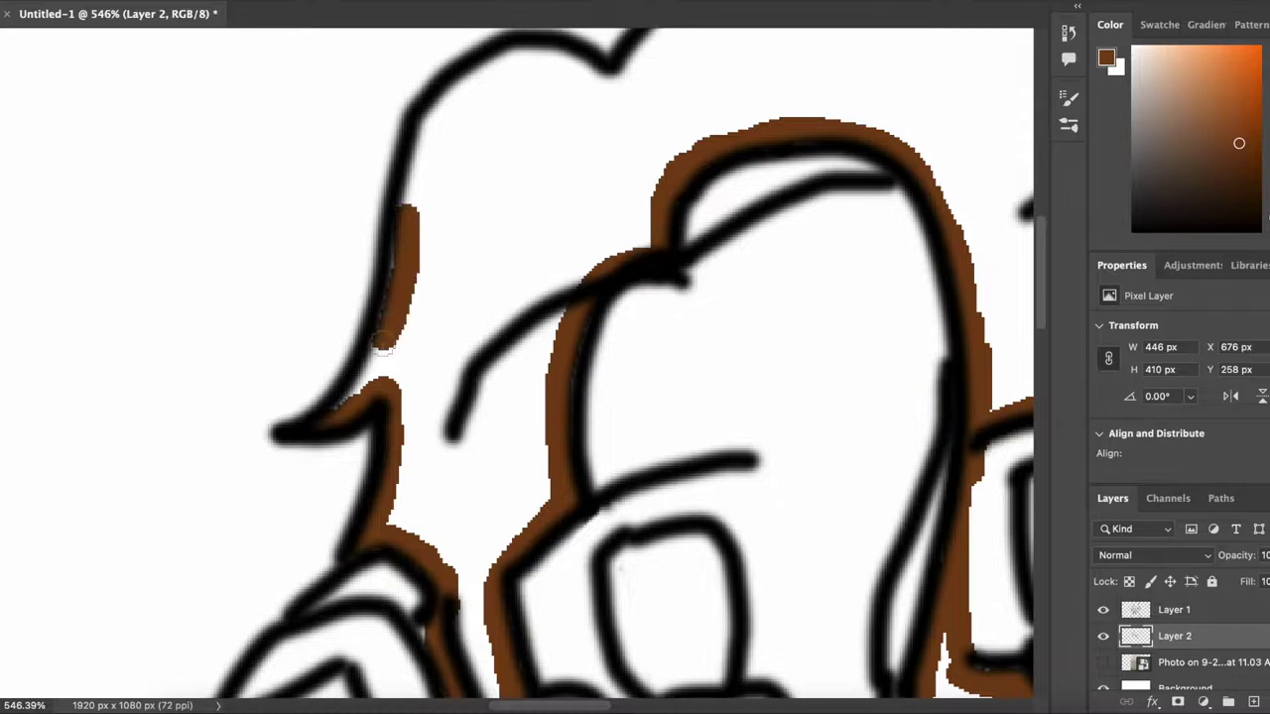
# - Paint the brown border along the crown of the hair and down its outer edge on the tail side
pyautogui.scroll(4, 601, 82)
pyautogui.moveTo(268, 476)
pyautogui.mouseDown()
pyautogui.moveTo(363, 363)
pyautogui.moveTo(861, 343)
pyautogui.mouseUp()
pyautogui.hscroll(5, 861, 342)
pyautogui.scroll(-3, 861, 342)
pyautogui.moveTo(448, 134)
pyautogui.mouseDown()
pyautogui.moveTo(563, 280)
pyautogui.moveTo(684, 558)
pyautogui.moveTo(567, 575)
pyautogui.mouseUp()
pyautogui.scroll(-5, 703, 539)
pyautogui.scroll(-3, 703, 538)
# - Fill the outlined upper hair areas with the brown foreground colour
pyautogui.press('g')
pyautogui.click(270, 227)
pyautogui.click(596, 461)
pyautogui.click(648, 568)
# - Paint brown borders inside the lock between the raised hand and face and the hair section beside the neck
pyautogui.press('b')
pyautogui.scroll(5, 573, 485)
pyautogui.scroll(-2, 573, 485)
pyautogui.moveTo(436, 188); pyautogui.dragTo(410, 402)
pyautogui.moveTo(376, 327); pyautogui.dragTo(410, 540)
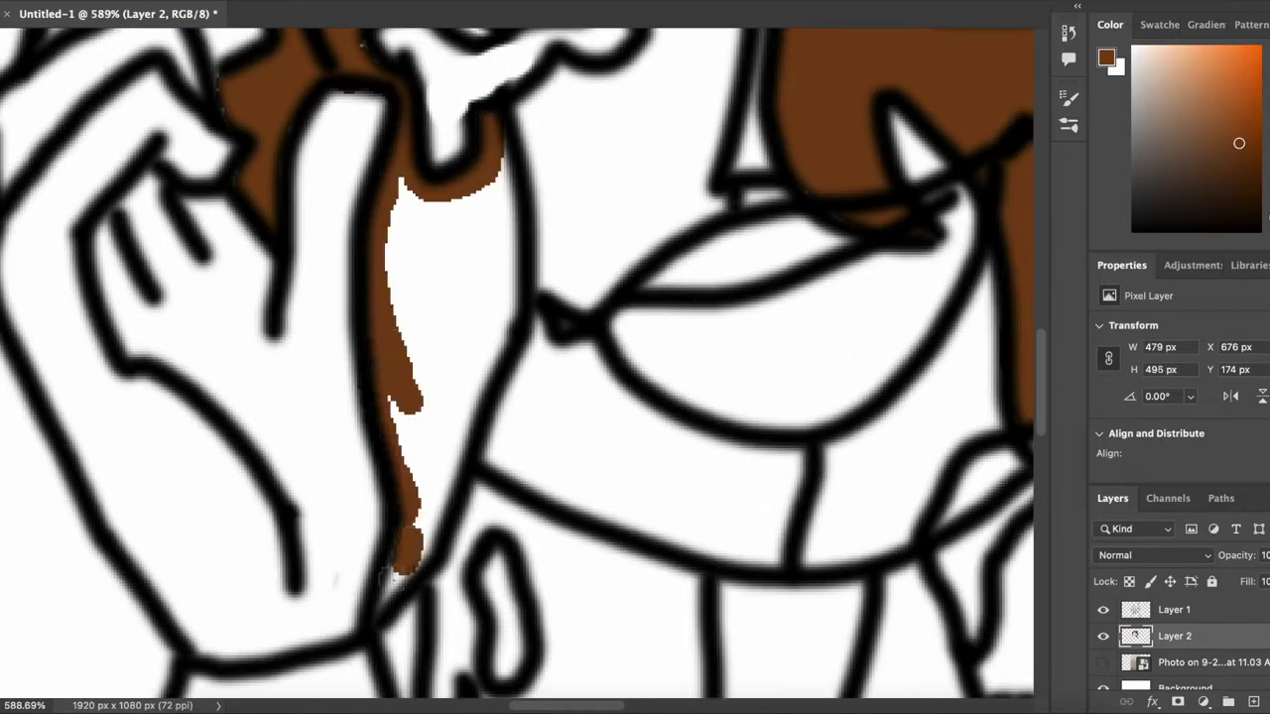
pyautogui.scroll(-5, 409, 541)
pyautogui.moveTo(416, 337)
pyautogui.mouseDown()
pyautogui.moveTo(440, 505)
pyautogui.moveTo(487, 604)
pyautogui.moveTo(685, 342)
pyautogui.mouseUp()
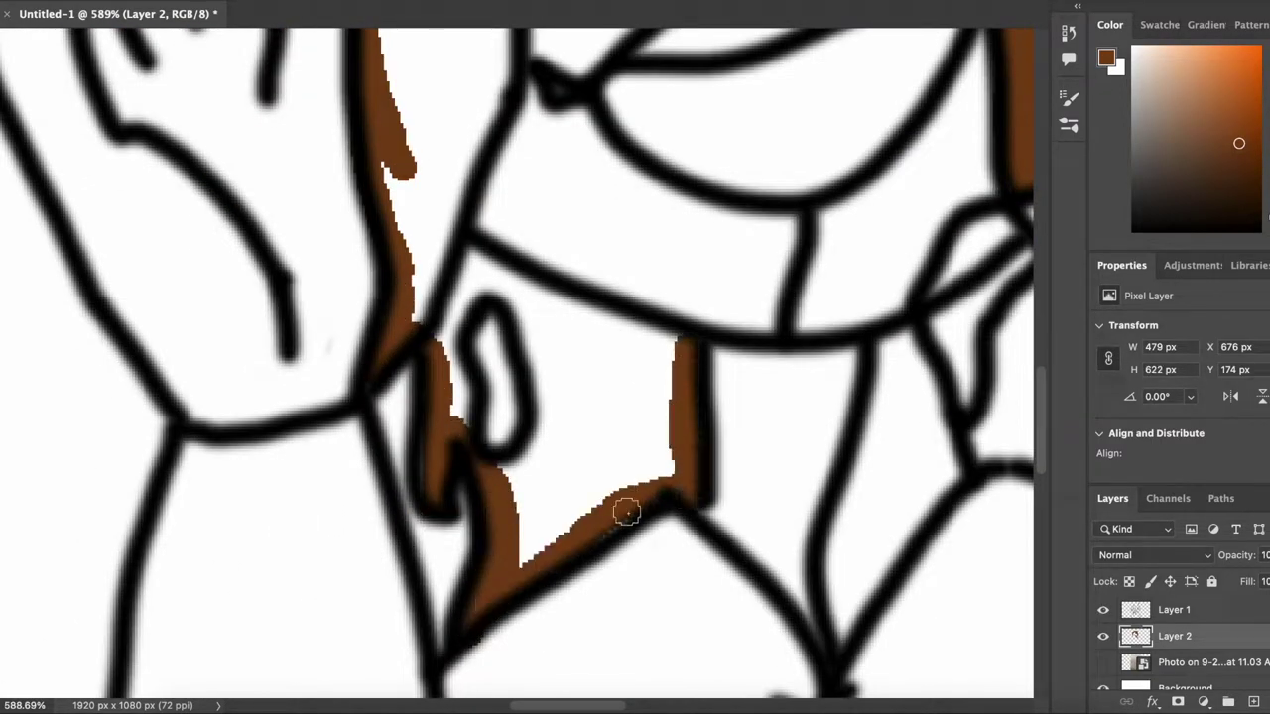
# - Close the brown borders under the jaw, around the earring shape and along the lock's face side
pyautogui.moveTo(461, 243); pyautogui.dragTo(680, 357)
pyautogui.moveTo(491, 287); pyautogui.dragTo(506, 464)
pyautogui.scroll(5, 459, 266)
pyautogui.moveTo(473, 168); pyautogui.dragTo(450, 391)
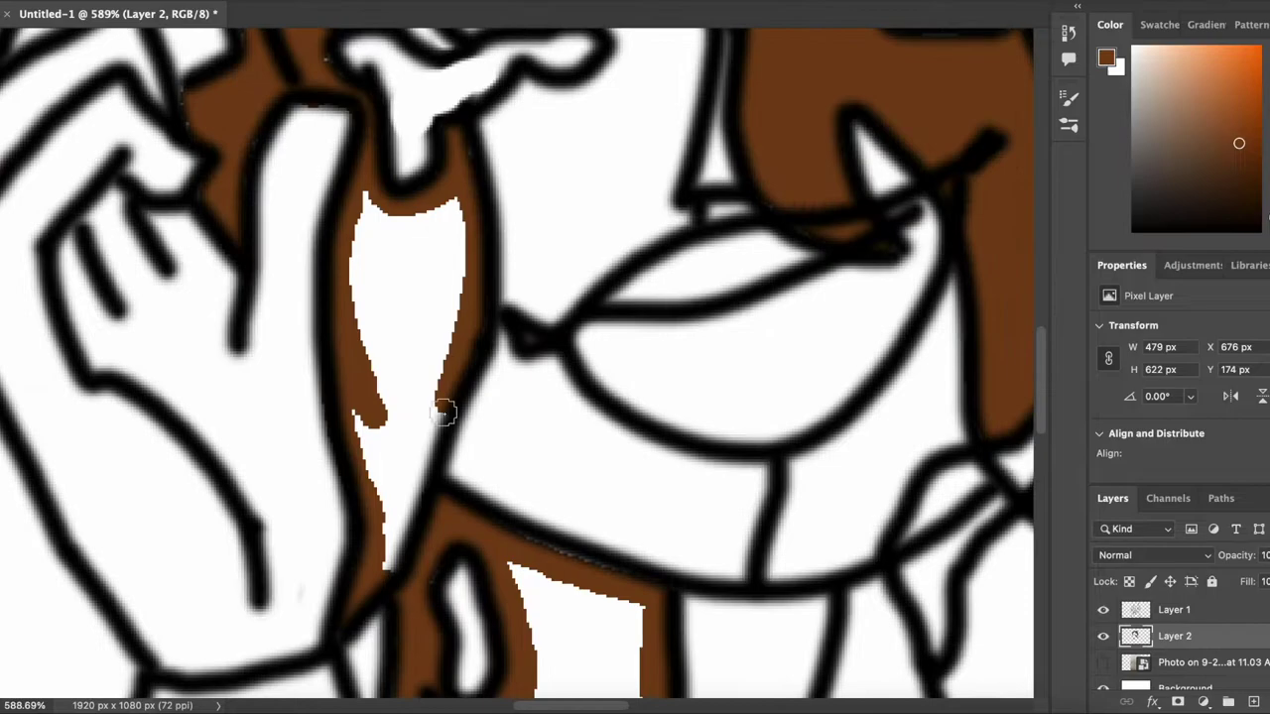
# - Paint a brown border inside the hair section behind the neck on the tail side
pyautogui.scroll(-4, 452, 393)
pyautogui.hscroll(10, 453, 393)
pyautogui.moveTo(470, 318)
pyautogui.mouseDown()
pyautogui.moveTo(395, 493)
pyautogui.moveTo(673, 601)
pyautogui.mouseUp()
pyautogui.press('super+z')
pyautogui.moveTo(401, 489)
pyautogui.mouseDown()
pyautogui.moveTo(553, 549)
pyautogui.moveTo(669, 440)
pyautogui.mouseUp()
pyautogui.moveTo(686, 355); pyautogui.dragTo(667, 436)
# - Fill the remaining outlined lower hair sections with brown
pyautogui.press('g')
pyautogui.click(603, 377)
pyautogui.hscroll(-10, 603, 377)
pyautogui.click(603, 377)
pyautogui.scroll(-3, 603, 377)
pyautogui.scroll(-5, 442, 188)
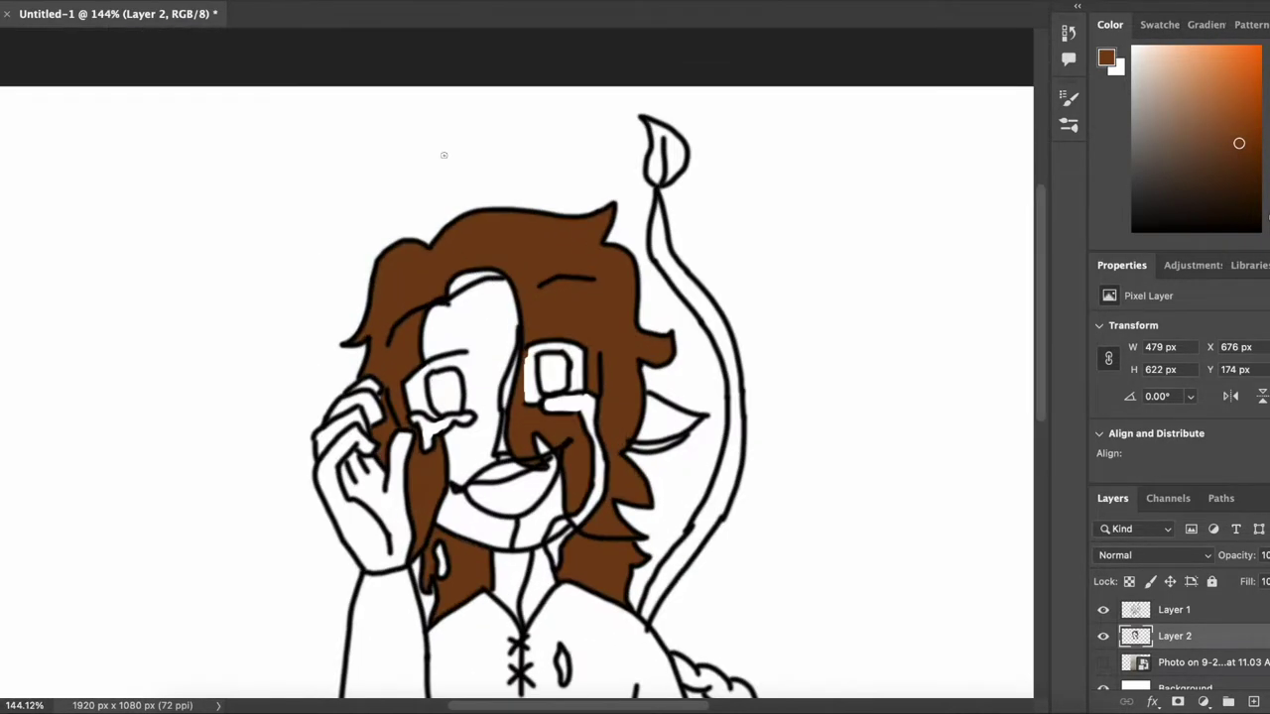
# - Colour the small curved piece of hair above the forehead with a darker brown
pyautogui.scroll(8, 463, 282)
pyautogui.moveTo(365, 422); pyautogui.dragTo(728, 281)
pyautogui.scroll(-4, 595, 328)
pyautogui.moveTo(439, 417)
pyautogui.mouseDown()
pyautogui.moveTo(570, 339)
pyautogui.moveTo(519, 347)
pyautogui.mouseUp()
pyautogui.scroll(-6, 519, 347)
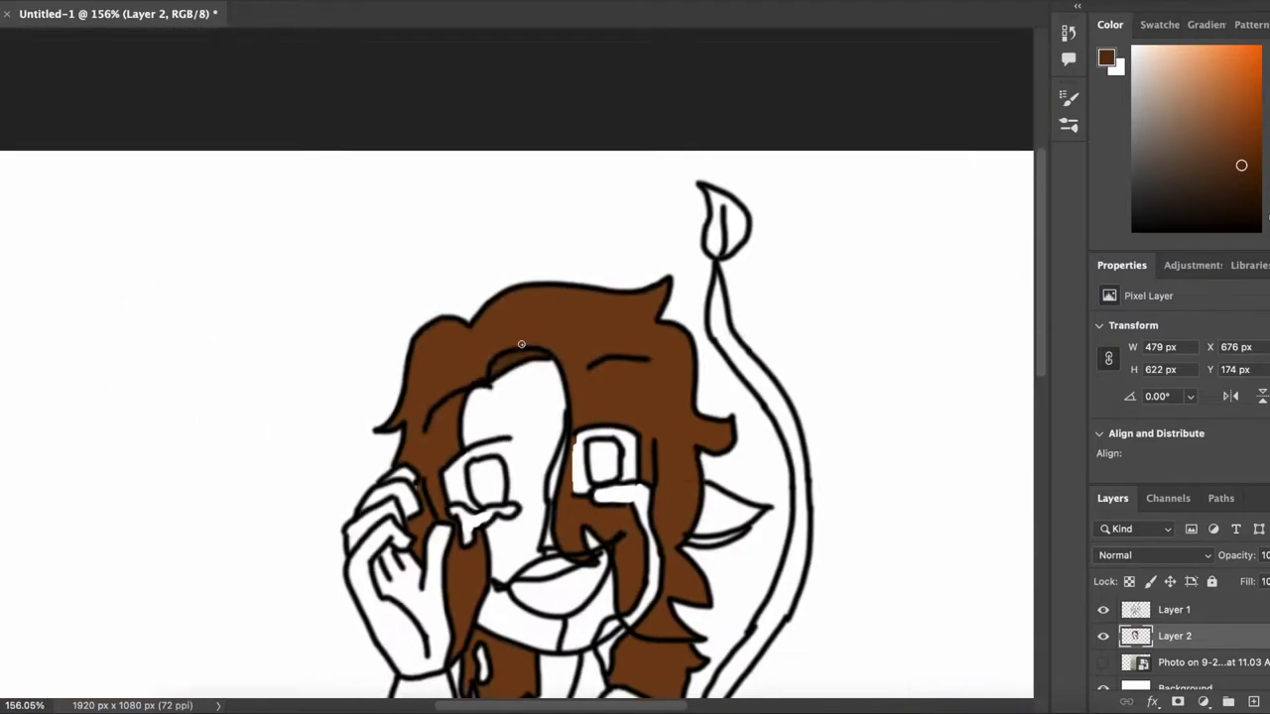
pyautogui.scroll(-5, 520, 347)
# - Set the foreground colour to dark orange-brown and paint a border inside the braid from the shoulder downwards
pyautogui.click(1238, 143)
pyautogui.scroll(8, 711, 495)
pyautogui.moveTo(176, 195); pyautogui.dragTo(322, 342)
pyautogui.moveTo(457, 426); pyautogui.dragTo(334, 368)
pyautogui.scroll(-3, 406, 335)
pyautogui.moveTo(401, 331); pyautogui.dragTo(400, 649)
pyautogui.scroll(-5, 400, 649)
pyautogui.moveTo(395, 446); pyautogui.dragTo(281, 587)
pyautogui.moveTo(443, 566); pyautogui.dragTo(470, 535)
# - Paint the remaining brown border inside the braid links back up to the shoulder
pyautogui.scroll(5, 493, 482)
pyautogui.moveTo(522, 452)
pyautogui.mouseDown()
pyautogui.moveTo(466, 546)
pyautogui.moveTo(439, 666)
pyautogui.mouseUp()
pyautogui.moveTo(359, 206); pyautogui.dragTo(498, 435)
pyautogui.scroll(5, 498, 434)
pyautogui.moveTo(167, 226); pyautogui.dragTo(252, 288)
pyautogui.moveTo(278, 282); pyautogui.dragTo(406, 357)
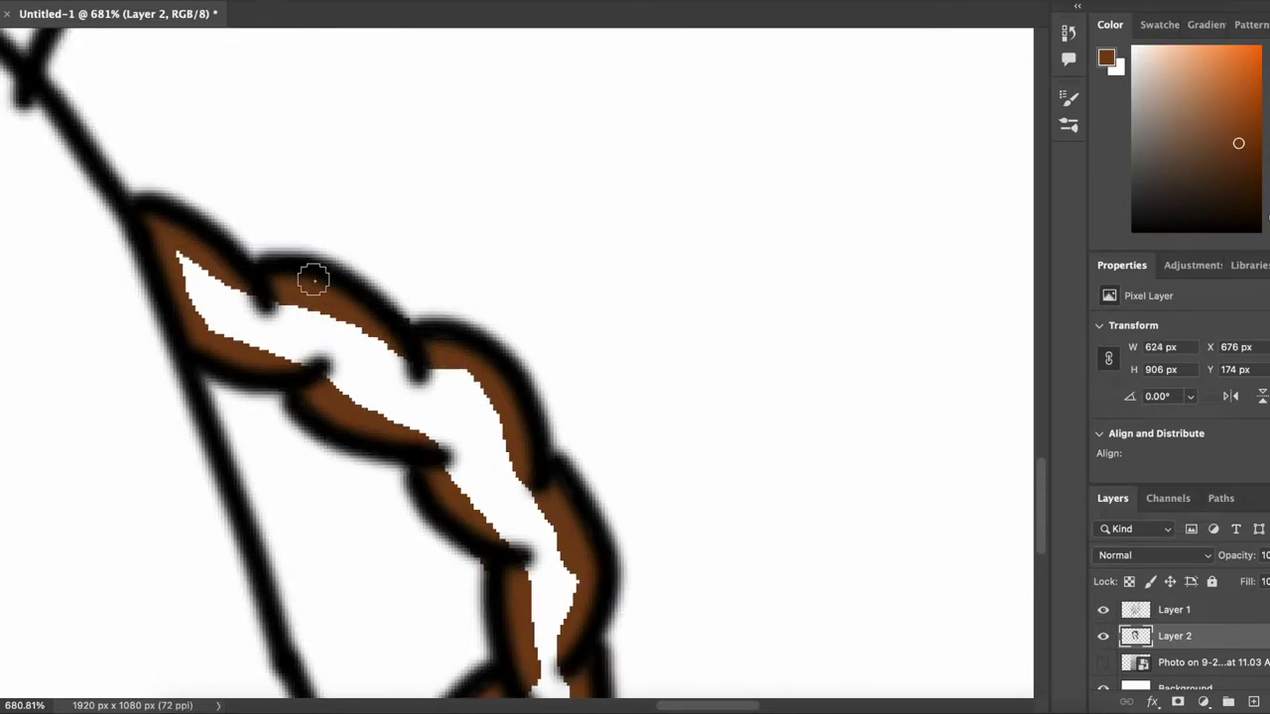
# - Fill the inside of the outlined braid with brown
pyautogui.press('g')
pyautogui.click(220, 321)
pyautogui.scroll(-8, 220, 321)
pyautogui.hscroll(2, 220, 320)
# - Set the foreground colour to dark grey and outline the inside of the neck's hand-side half and the chin
pyautogui.press('b')
pyautogui.keyDown('alt'); pyautogui.click(444, 367); pyautogui.keyUp('alt')
pyautogui.scroll(8, 466, 363)
pyautogui.moveTo(136, 314); pyautogui.dragTo(114, 520)
pyautogui.scroll(-4, 394, 306)
pyautogui.scroll(-3, 394, 306)
pyautogui.moveTo(419, 324)
pyautogui.mouseDown()
pyautogui.moveTo(514, 335)
pyautogui.moveTo(401, 539)
pyautogui.moveTo(363, 482)
pyautogui.mouseUp()
pyautogui.scroll(3, 363, 482)
pyautogui.moveTo(174, 254); pyautogui.dragTo(358, 357)
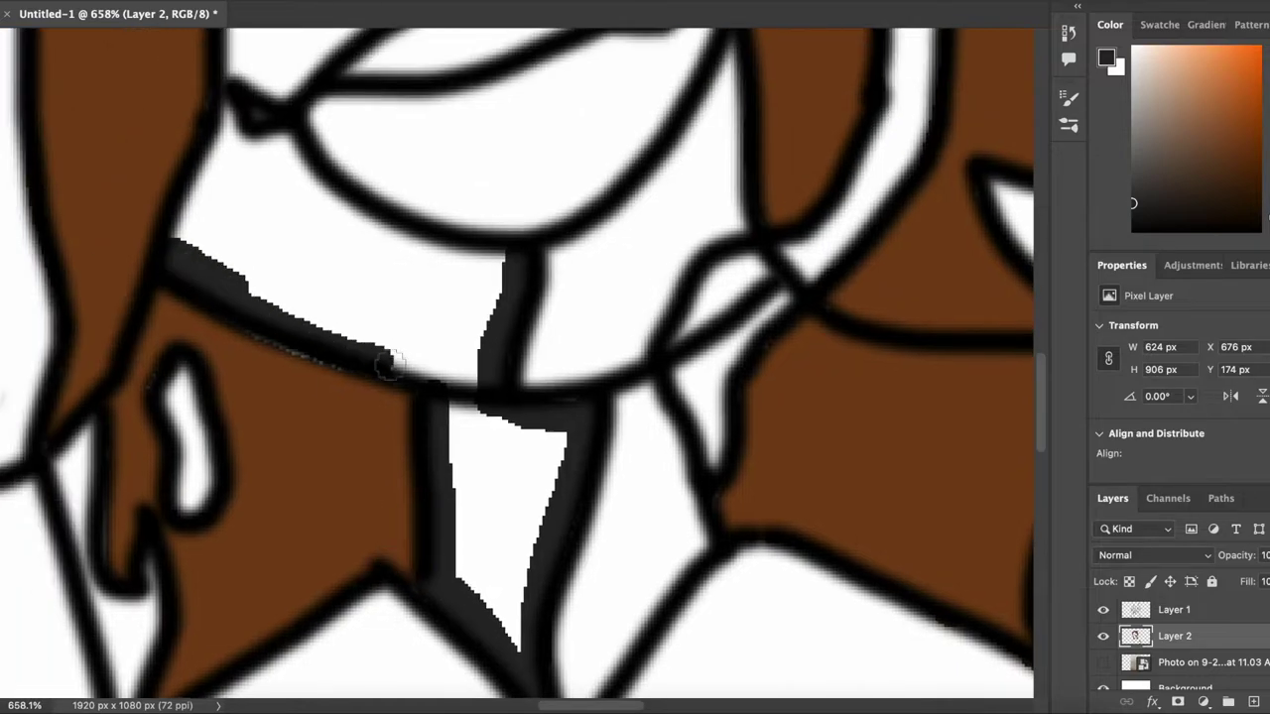
# - Paint the dark grey border around the mouth, up the nose and along the open side of the eye
pyautogui.scroll(3, 220, 205)
pyautogui.moveTo(235, 217); pyautogui.dragTo(193, 339)
pyautogui.moveTo(511, 353); pyautogui.dragTo(411, 328)
pyautogui.moveTo(289, 220); pyautogui.dragTo(516, 360)
pyautogui.scroll(5, 460, 238)
pyautogui.press('super+z')
pyautogui.moveTo(459, 236); pyautogui.dragTo(314, 358)
pyautogui.scroll(4, 467, 156)
pyautogui.moveTo(464, 154); pyautogui.dragTo(421, 369)
pyautogui.moveTo(322, 146)
pyautogui.mouseDown()
pyautogui.moveTo(352, 305)
pyautogui.moveTo(204, 547)
pyautogui.mouseUp()
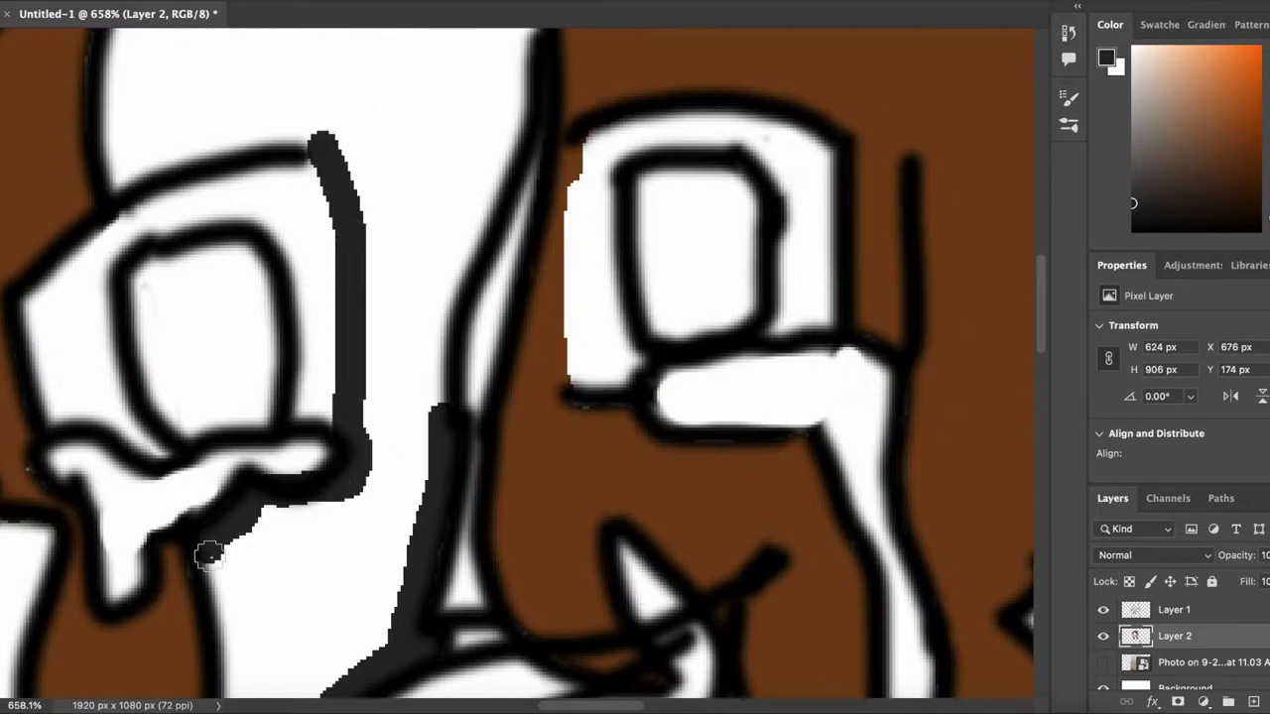
# - Extend the dark grey border up the nose bridge and around the forehead
pyautogui.scroll(2, 298, 447)
pyautogui.moveTo(467, 185); pyautogui.dragTo(374, 595)
pyautogui.scroll(2, 650, 492)
pyautogui.moveTo(368, 141); pyautogui.dragTo(286, 156)
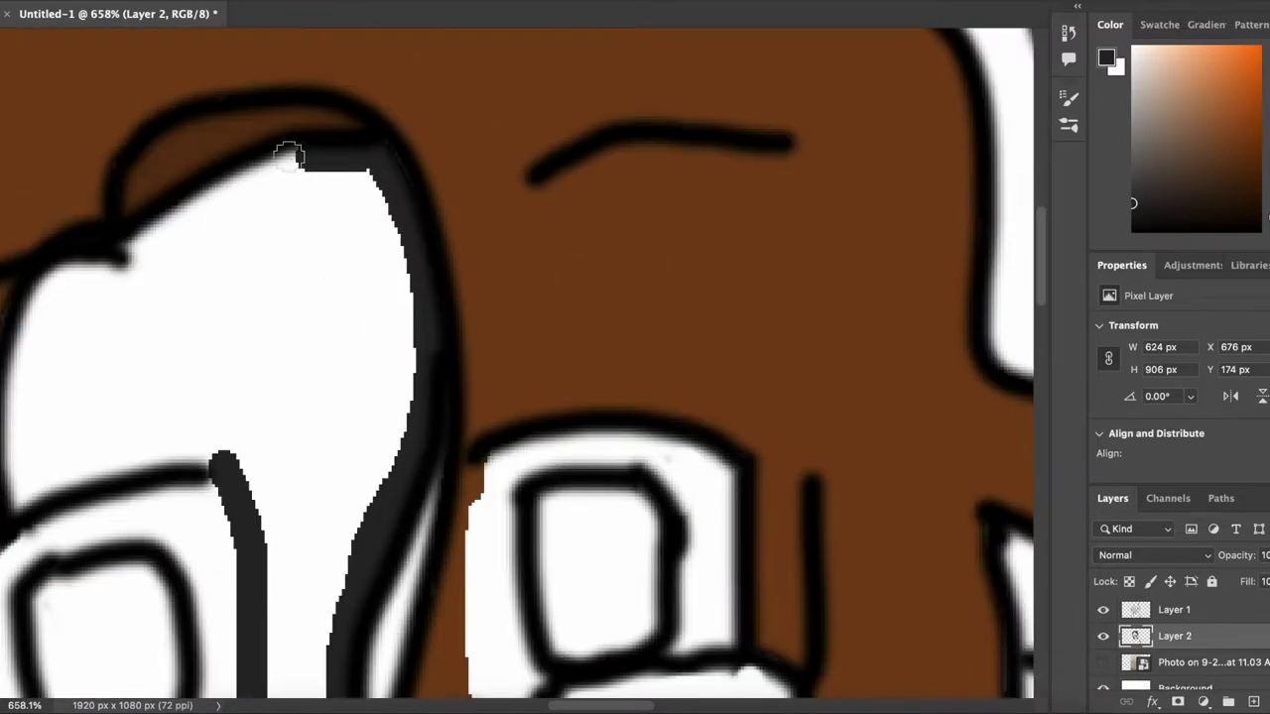
pyautogui.hscroll(-3, 286, 156)
pyautogui.moveTo(408, 78); pyautogui.dragTo(146, 424)
# - Fill the outlined half of the face, chin and neck with dark grey
pyautogui.scroll(-8, 346, 380)
pyautogui.press('g')
pyautogui.click(426, 501)
pyautogui.click(382, 422)
pyautogui.click(391, 123)
# - Outline the inside of the raised hand and its fingers in dark grey and fill them
pyautogui.scroll(3, 264, 275)
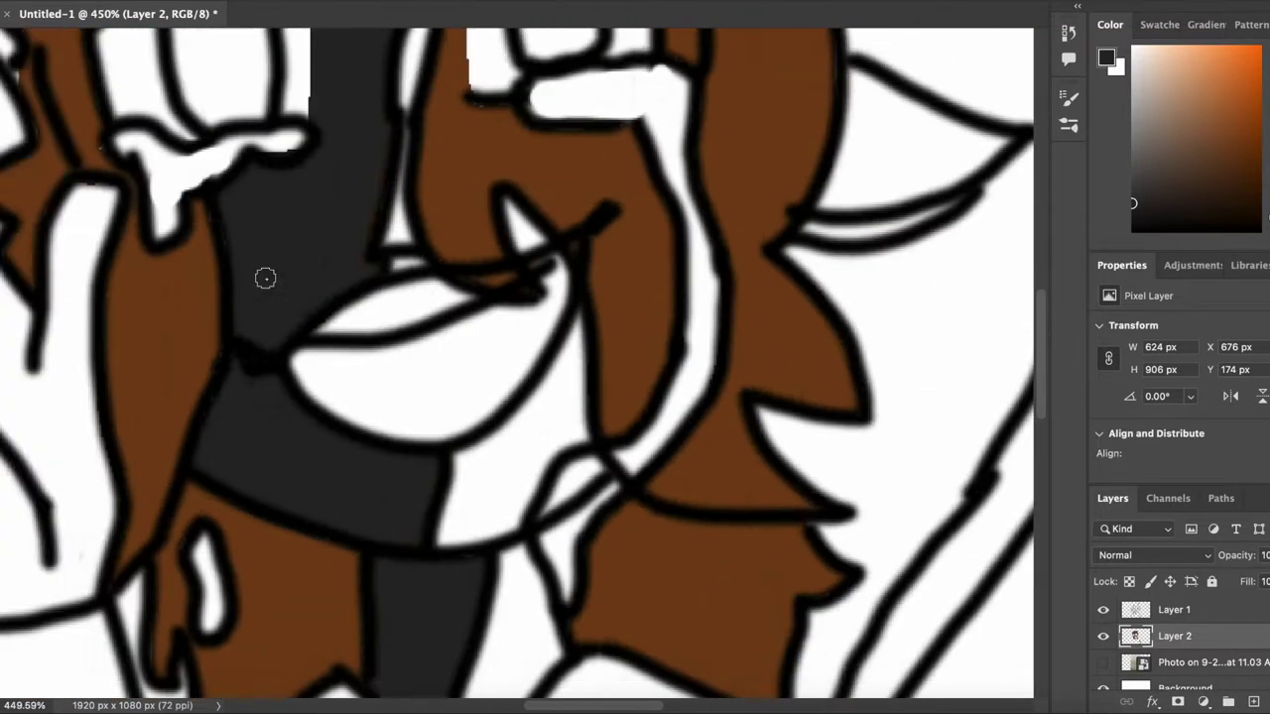
pyautogui.hscroll(-3, 264, 275)
pyautogui.click(304, 534)
pyautogui.moveTo(471, 155)
pyautogui.mouseDown()
pyautogui.moveTo(453, 547)
pyautogui.moveTo(377, 309)
pyautogui.mouseUp()
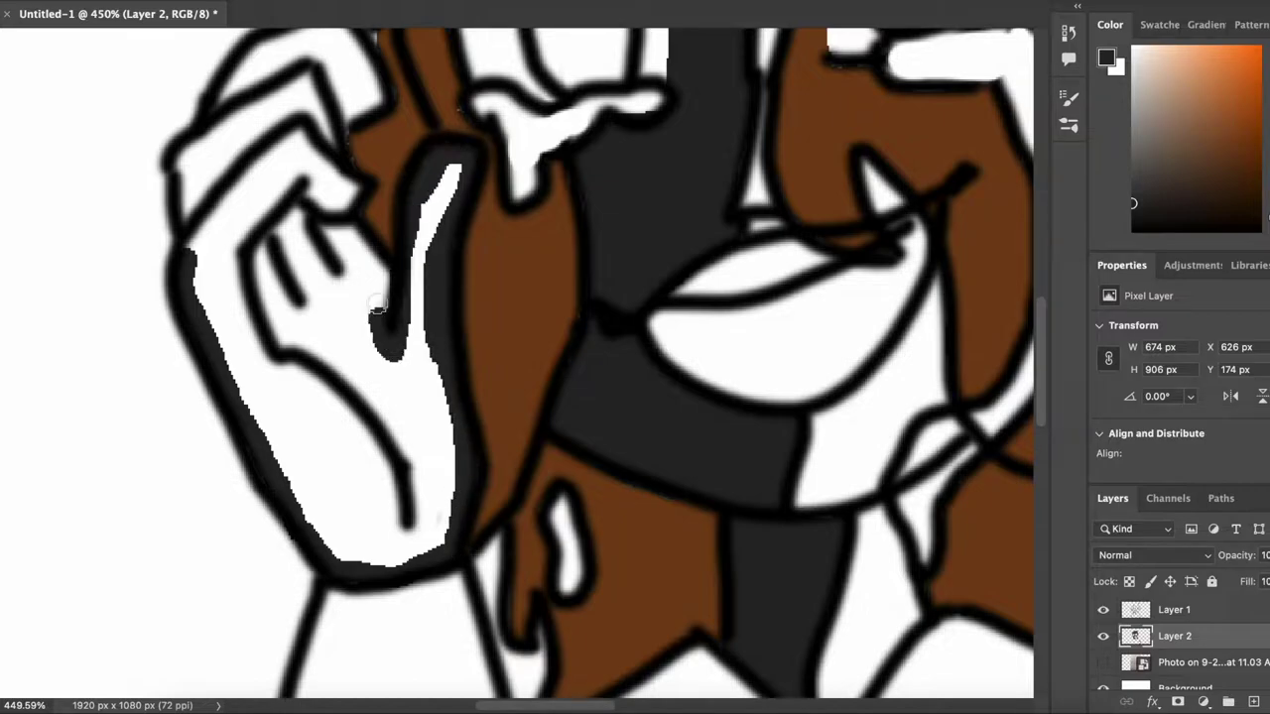
pyautogui.moveTo(356, 184); pyautogui.dragTo(377, 97)
pyautogui.moveTo(398, 58)
pyautogui.mouseDown()
pyautogui.moveTo(632, 409)
pyautogui.moveTo(416, 499)
pyautogui.moveTo(417, 575)
pyautogui.mouseUp()
pyautogui.press('g')
pyautogui.click(569, 496)
# - Set the foreground colour to light orange for painting the other half of the skin
pyautogui.scroll(-3, 711, 360)
pyautogui.click(1196, 45)
pyautogui.press('b')
pyautogui.scroll(3, 383, 246)
pyautogui.scroll(5, 382, 246)
pyautogui.moveTo(437, 141); pyautogui.dragTo(418, 228)
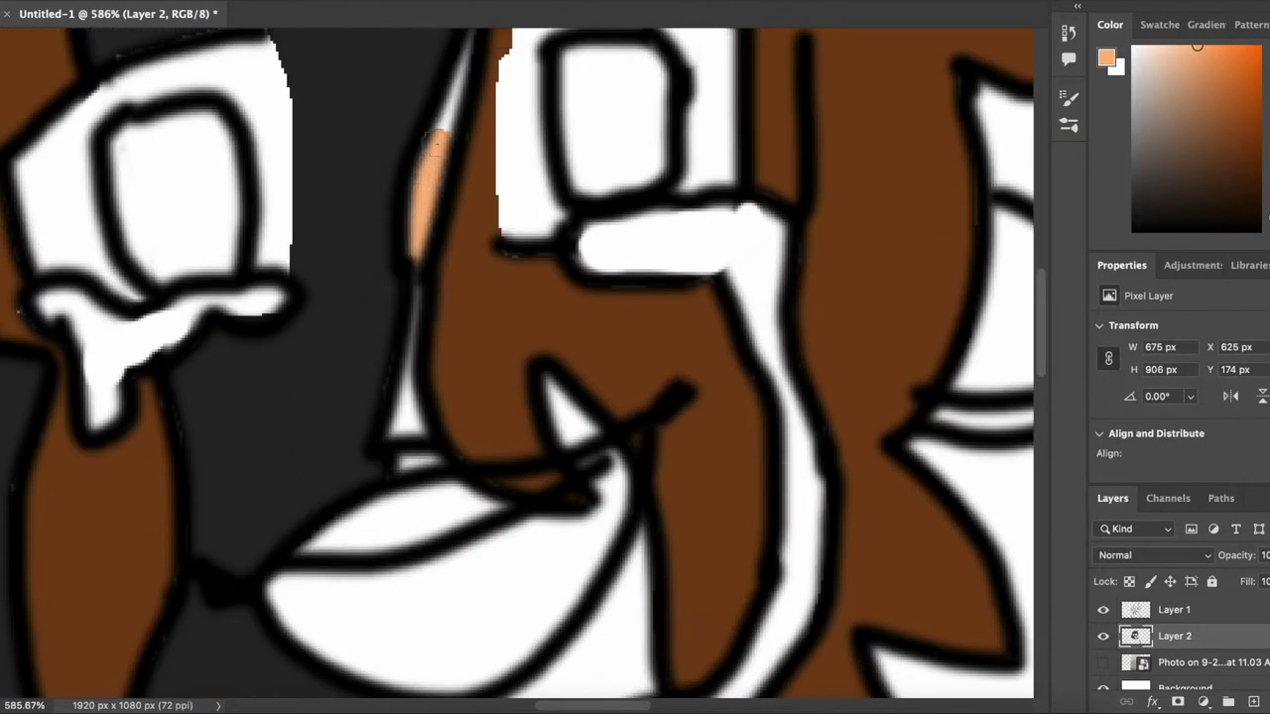
pyautogui.moveTo(409, 458); pyautogui.dragTo(435, 461)
pyautogui.scroll(-5, 520, 363)
pyautogui.press('super+z')
pyautogui.press('super+z')
# - Paint the narrow gap beside the nose and the cheek area beside the mouth light orange
pyautogui.scroll(7, 519, 359)
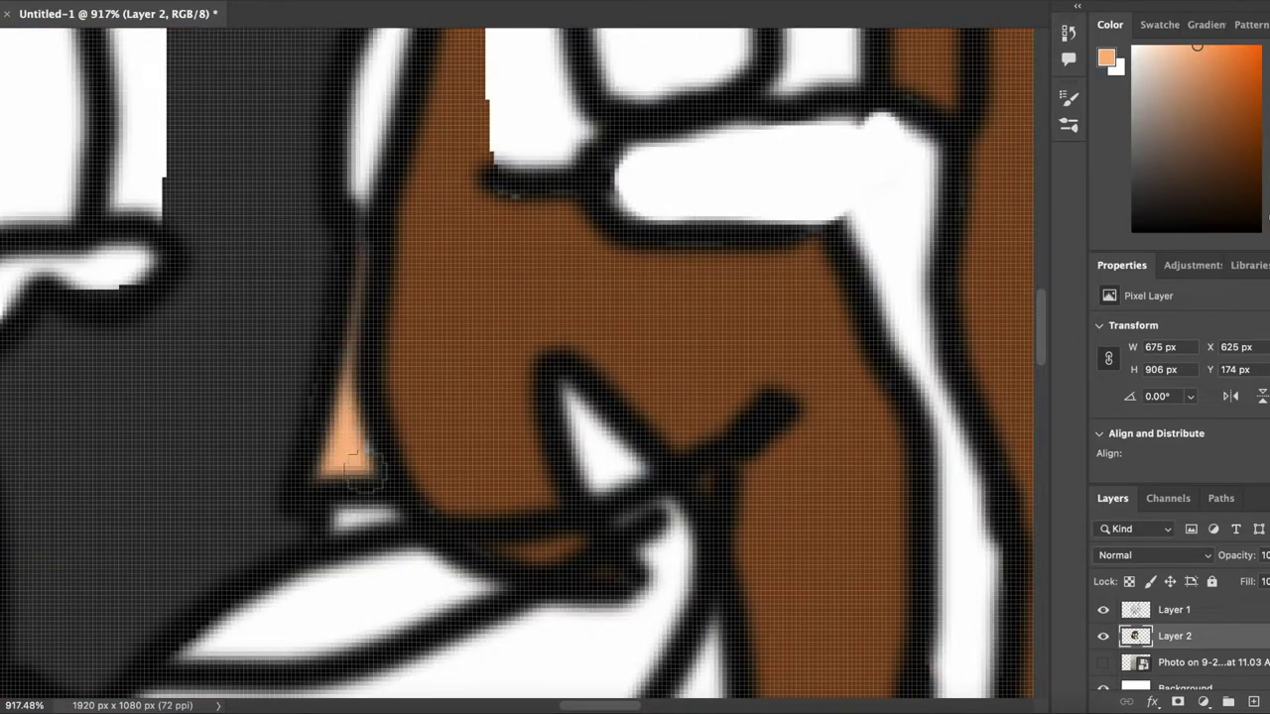
pyautogui.scroll(-4, 354, 198)
pyautogui.scroll(3, 496, 274)
pyautogui.moveTo(493, 226); pyautogui.dragTo(442, 682)
pyautogui.scroll(-5, 445, 676)
# - Colour the remaining half of the chin and neck down to the collar light orange
pyautogui.moveTo(421, 220); pyautogui.dragTo(311, 540)
pyautogui.moveTo(346, 159); pyautogui.dragTo(305, 535)
pyautogui.press('super+z')
pyautogui.scroll(-1, 397, 298)
pyautogui.moveTo(421, 107); pyautogui.dragTo(372, 473)
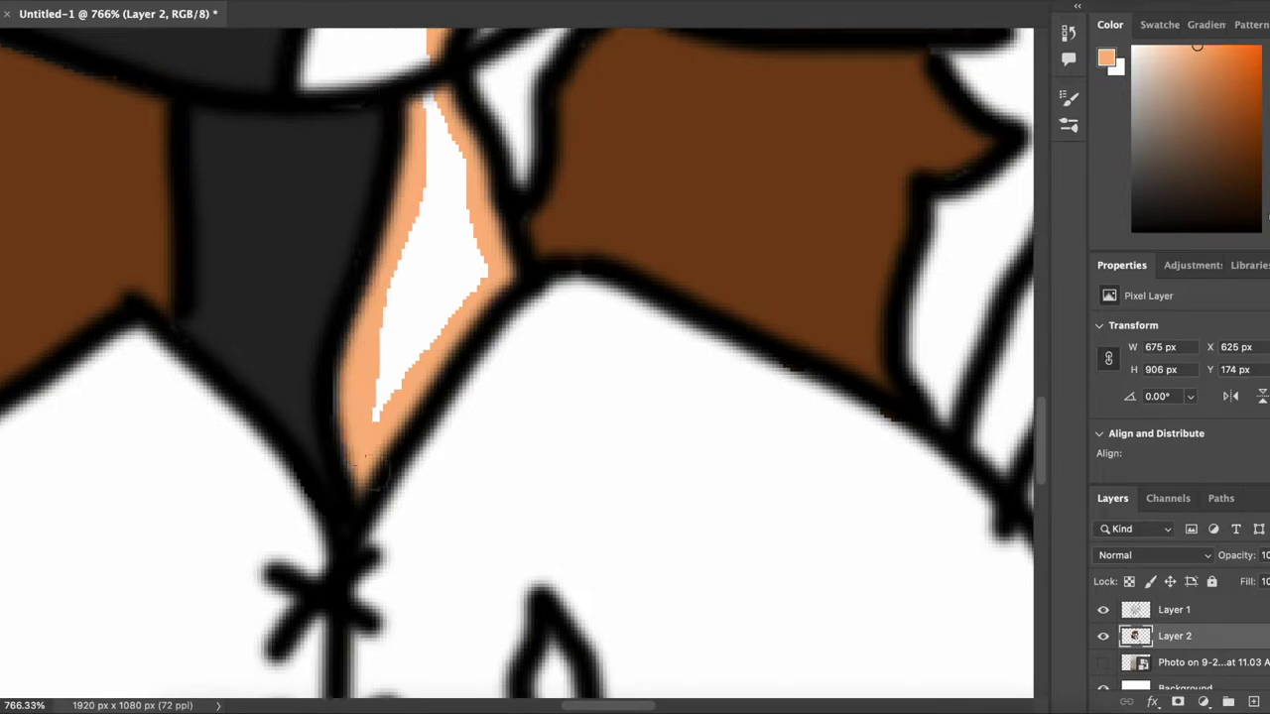
pyautogui.scroll(5, 365, 458)
pyautogui.scroll(-5, 391, 407)
# - Sample the dark grey of the face as the foreground colour
pyautogui.scroll(1, 382, 399)
pyautogui.scroll(3, 604, 386)
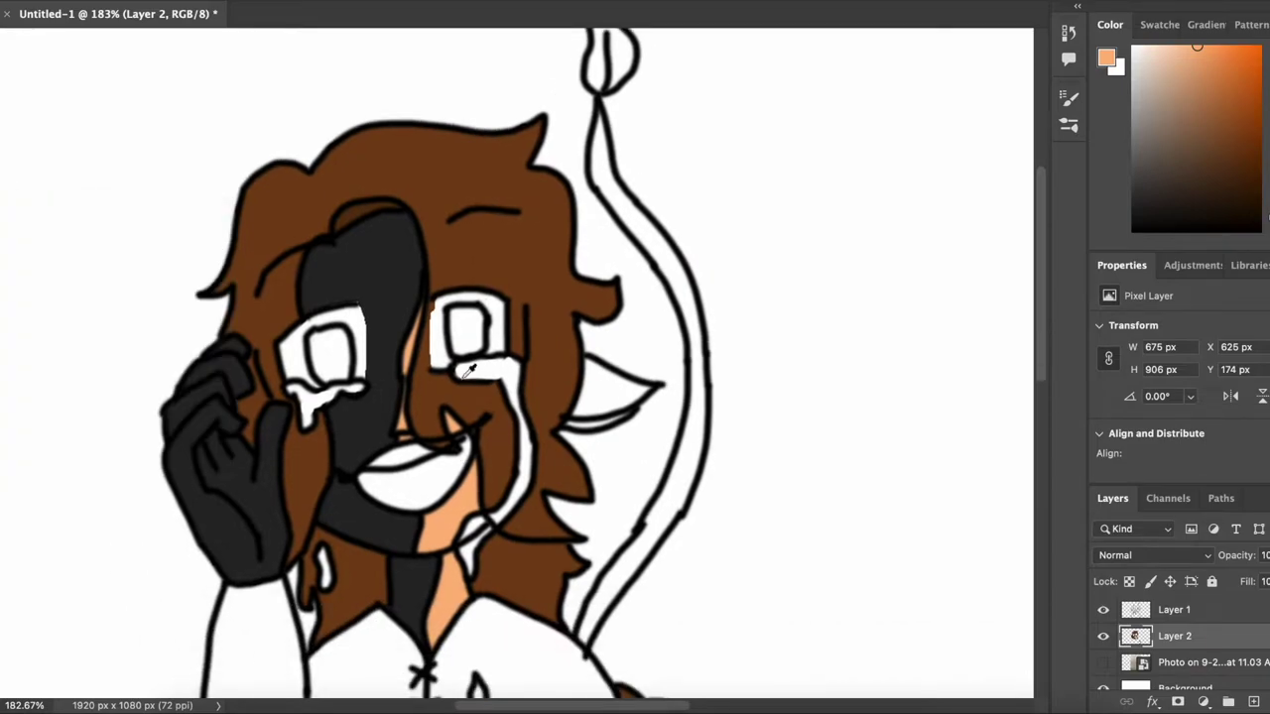
pyautogui.click(385, 262)
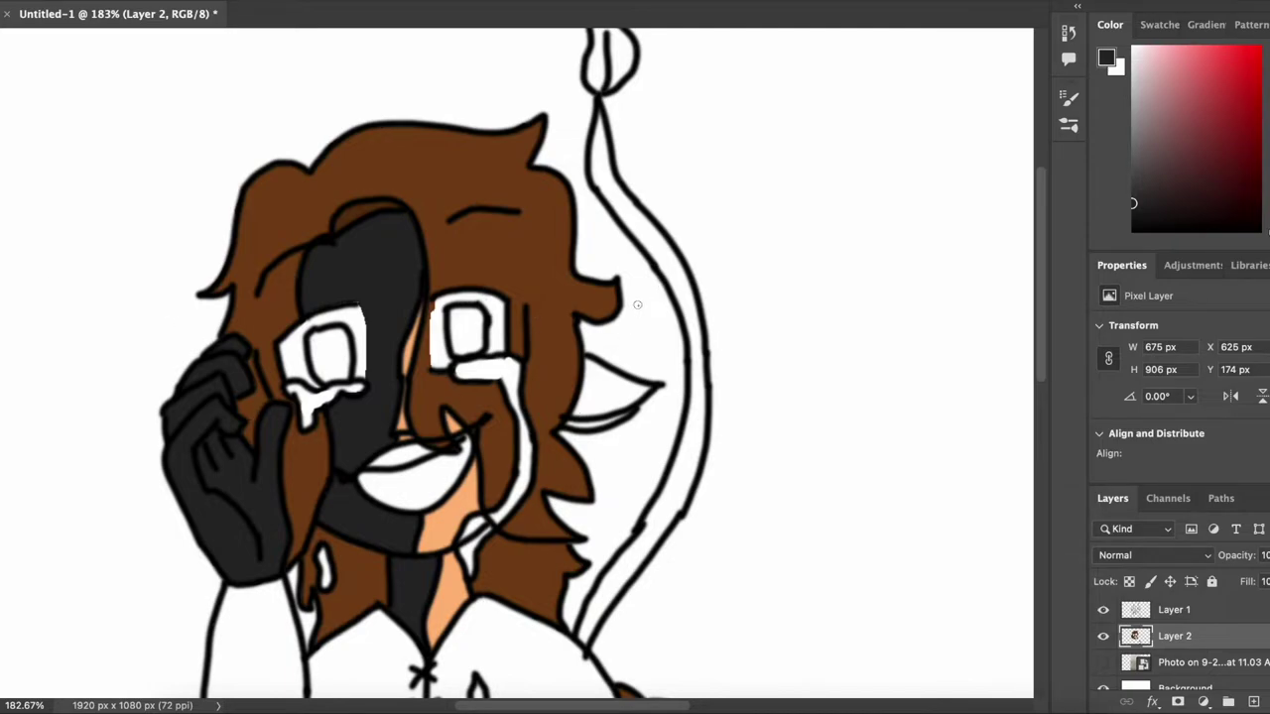
pyautogui.scroll(4, 587, 137)
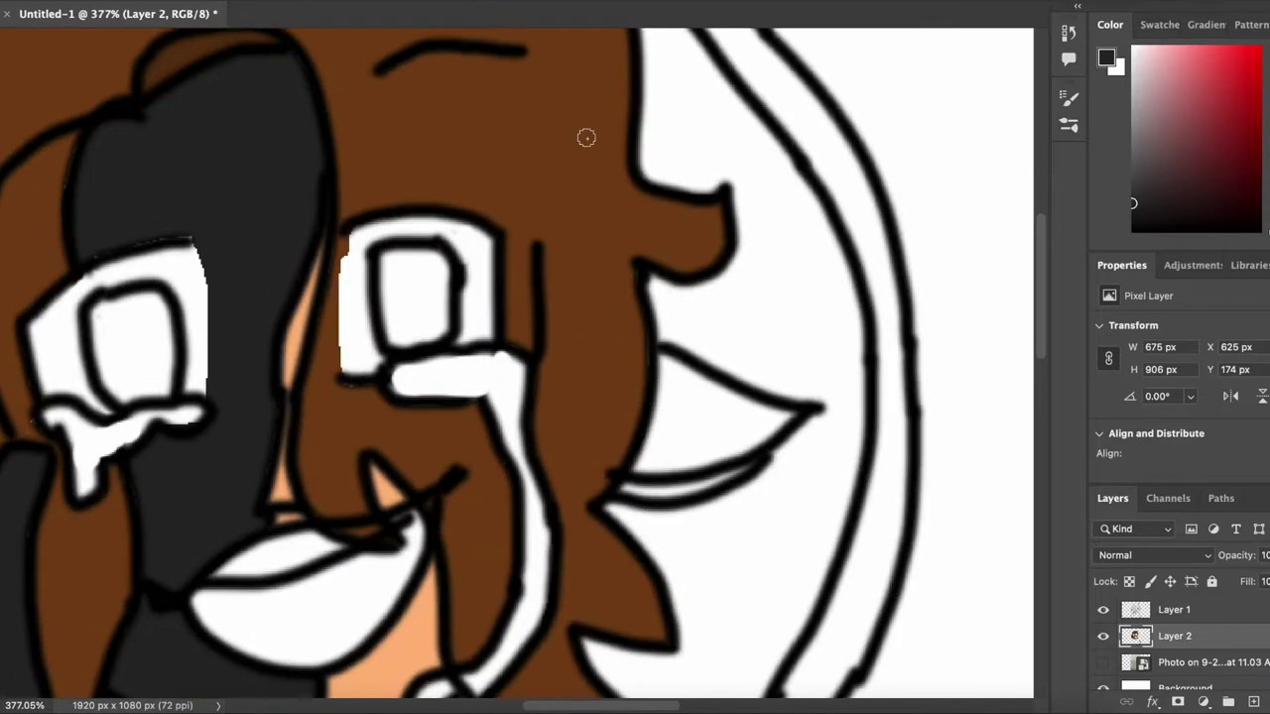
# - Paint the upper end of the tail dark grey along the inside of both outlines, starting just below the tuft
pyautogui.scroll(5, 590, 139)
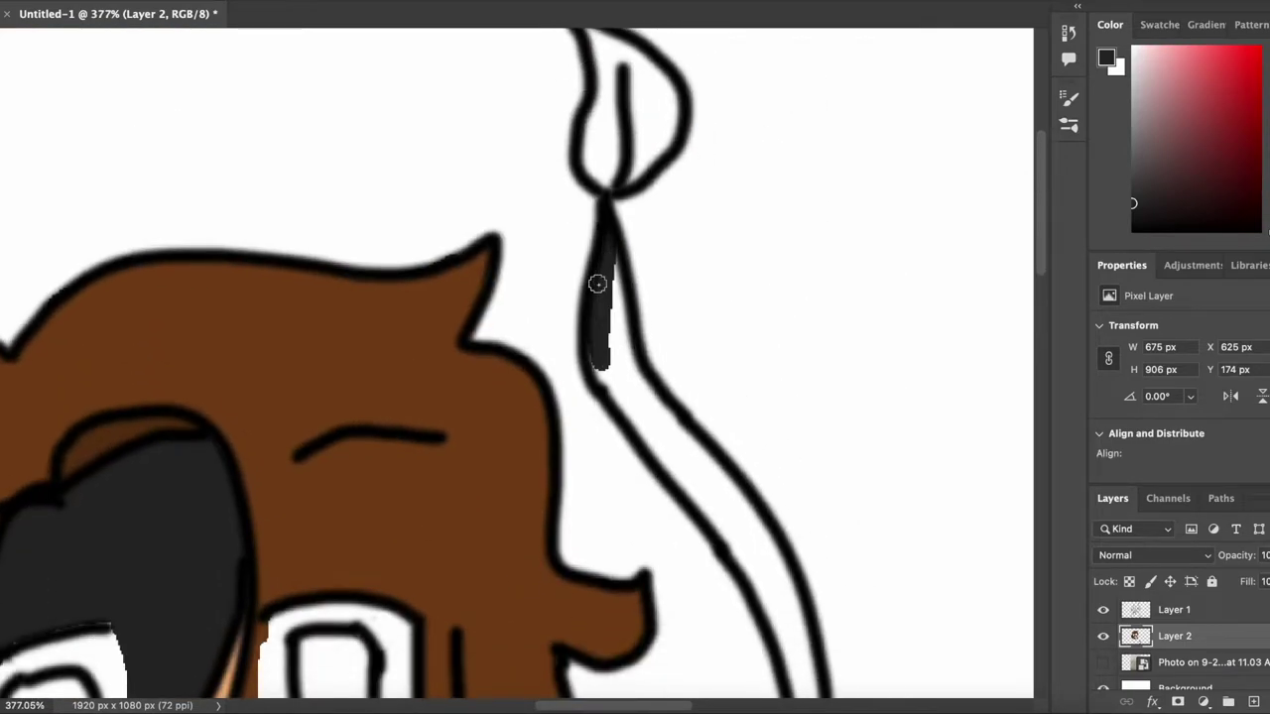
pyautogui.hotkey('ctrl', 'z')
pyautogui.scroll(5, 655, 301)
pyautogui.moveTo(587, 136)
pyautogui.mouseDown()
pyautogui.moveTo(623, 379)
pyautogui.moveTo(640, 404)
pyautogui.mouseUp()
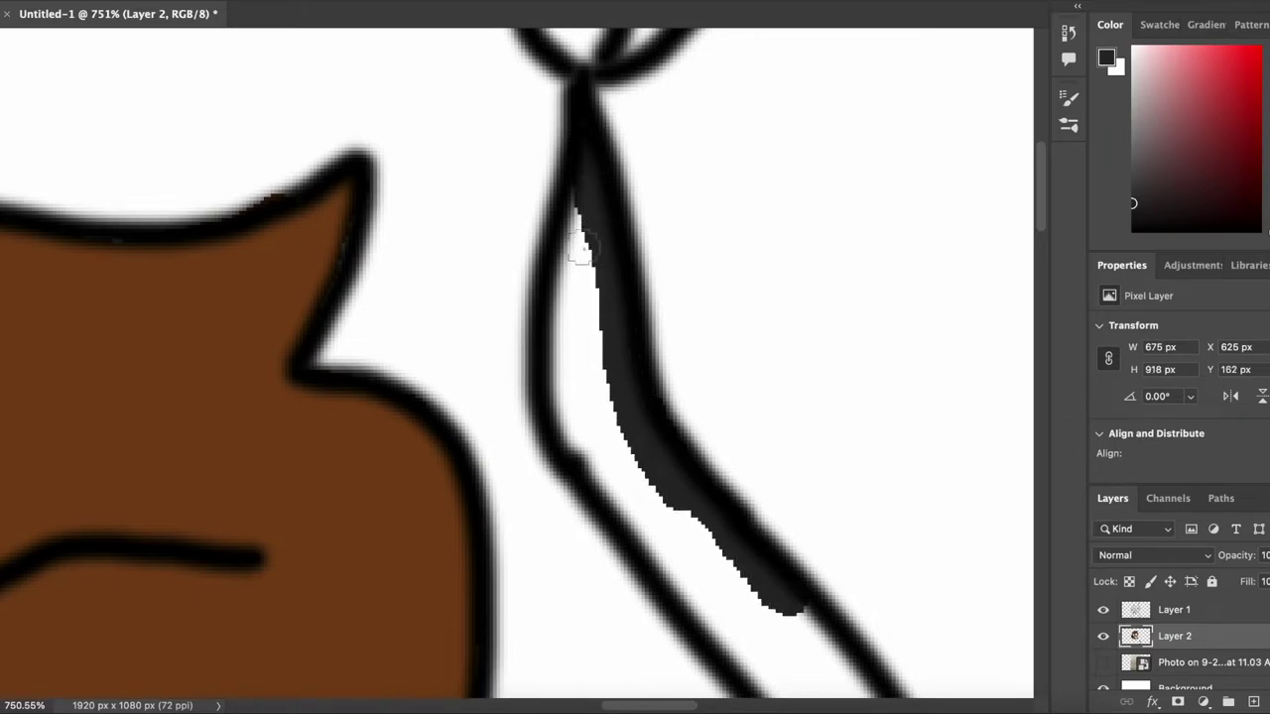
pyautogui.moveTo(576, 260); pyautogui.dragTo(562, 214)
pyautogui.moveTo(553, 353); pyautogui.dragTo(641, 558)
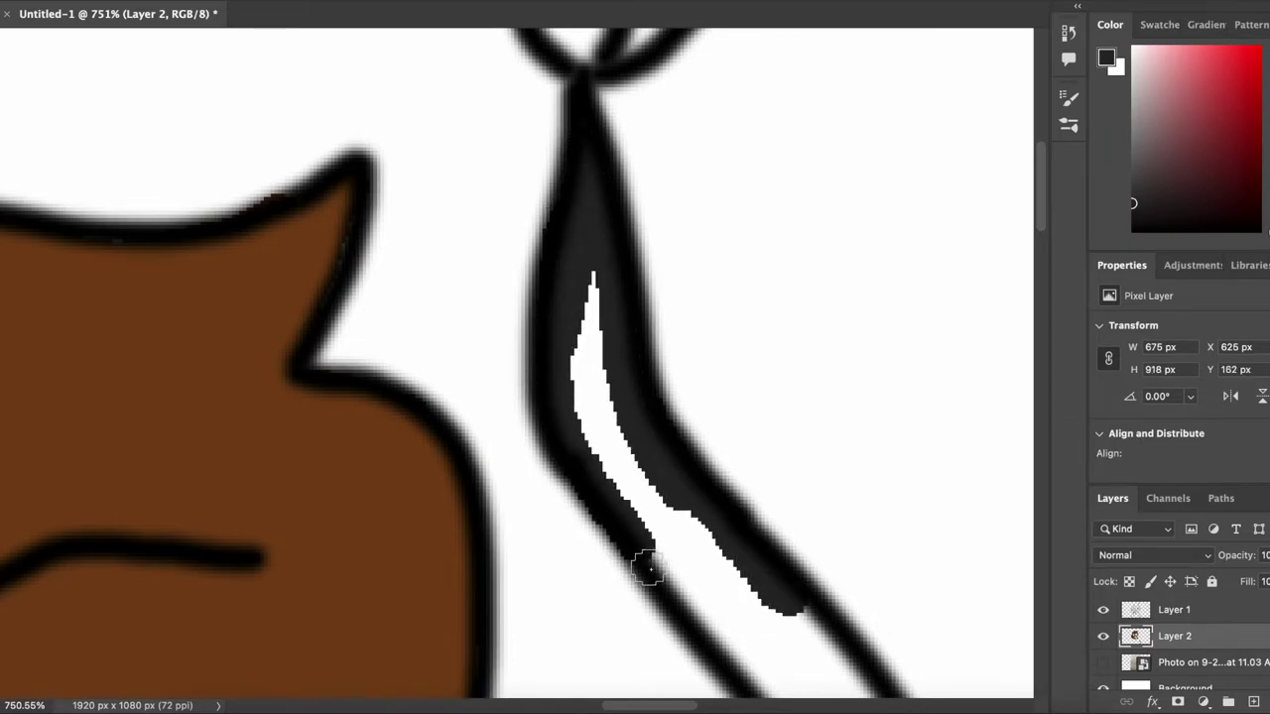
# - Continue the dark grey edging inside both outlines of the tail's middle stretch beside the hair
pyautogui.scroll(-5, 664, 571)
pyautogui.hscroll(5, 664, 570)
pyautogui.moveTo(470, 360); pyautogui.dragTo(573, 496)
pyautogui.moveTo(592, 389)
pyautogui.mouseDown()
pyautogui.moveTo(686, 505)
pyautogui.moveTo(690, 491)
pyautogui.mouseUp()
pyautogui.scroll(-5, 690, 491)
pyautogui.hscroll(2, 689, 491)
pyautogui.moveTo(517, 269); pyautogui.dragTo(629, 595)
pyautogui.scroll(-5, 683, 510)
pyautogui.moveTo(657, 128)
pyautogui.mouseDown()
pyautogui.moveTo(705, 457)
pyautogui.moveTo(680, 607)
pyautogui.mouseUp()
# - Paint dark grey along the inside of both tail outlines where the tail curves past the ear
pyautogui.scroll(-5, 804, 375)
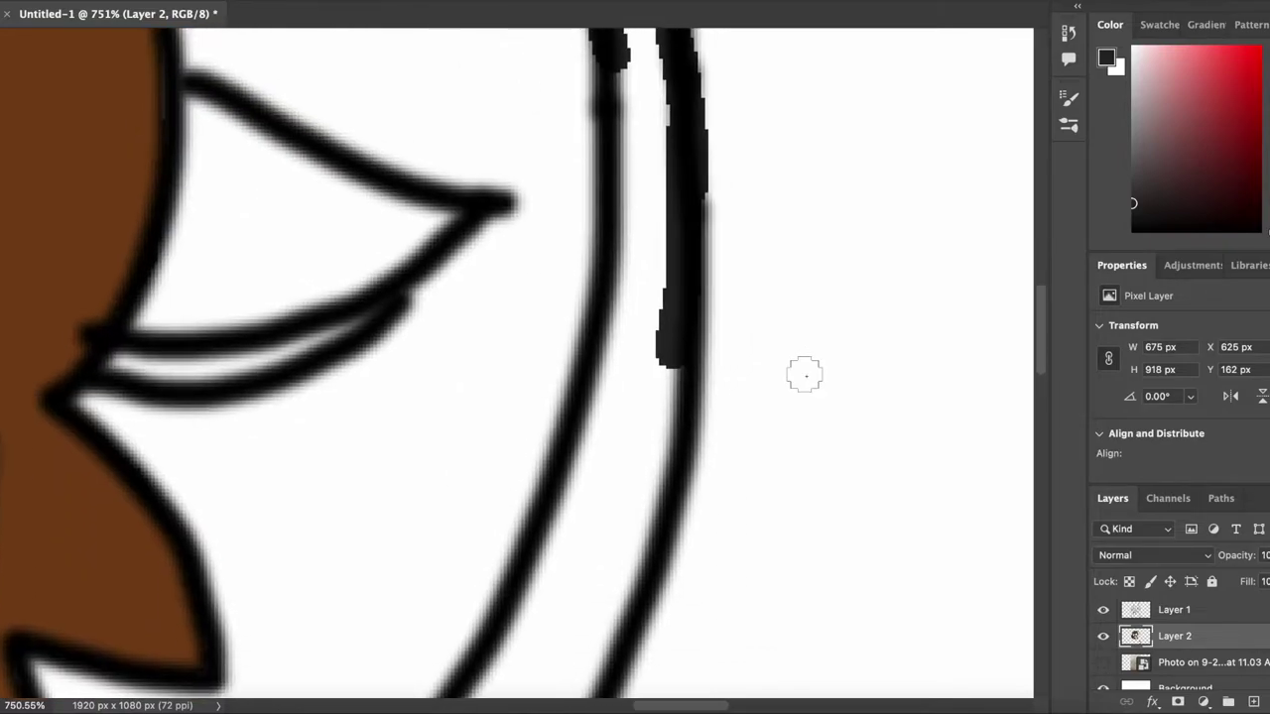
pyautogui.moveTo(623, 70)
pyautogui.mouseDown()
pyautogui.moveTo(625, 223)
pyautogui.moveTo(602, 428)
pyautogui.mouseUp()
pyautogui.moveTo(659, 362)
pyautogui.mouseDown()
pyautogui.moveTo(648, 496)
pyautogui.moveTo(588, 659)
pyautogui.mouseUp()
pyautogui.moveTo(541, 554); pyautogui.dragTo(484, 695)
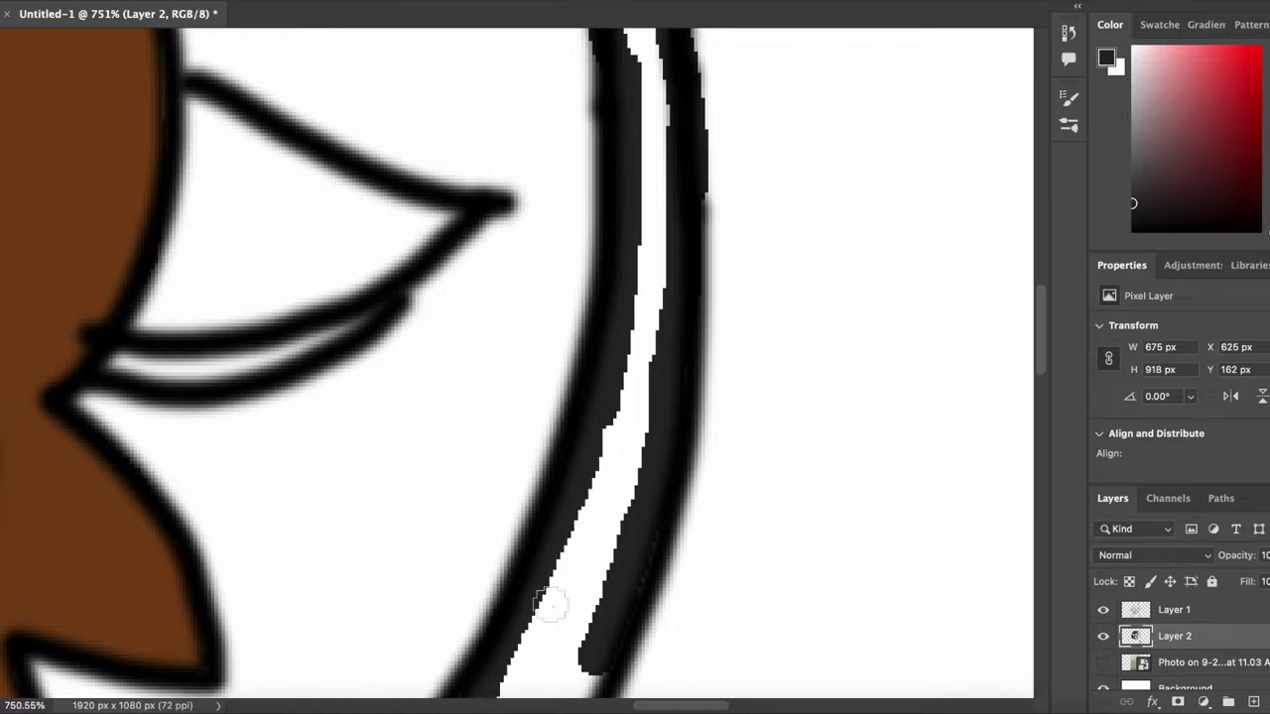
# - Edge the lower tail in dark grey down to the shirt and fill the remaining white centre of the tail
pyautogui.scroll(-8, 699, 183)
pyautogui.moveTo(705, 213)
pyautogui.mouseDown()
pyautogui.moveTo(566, 425)
pyautogui.moveTo(453, 553)
pyautogui.mouseUp()
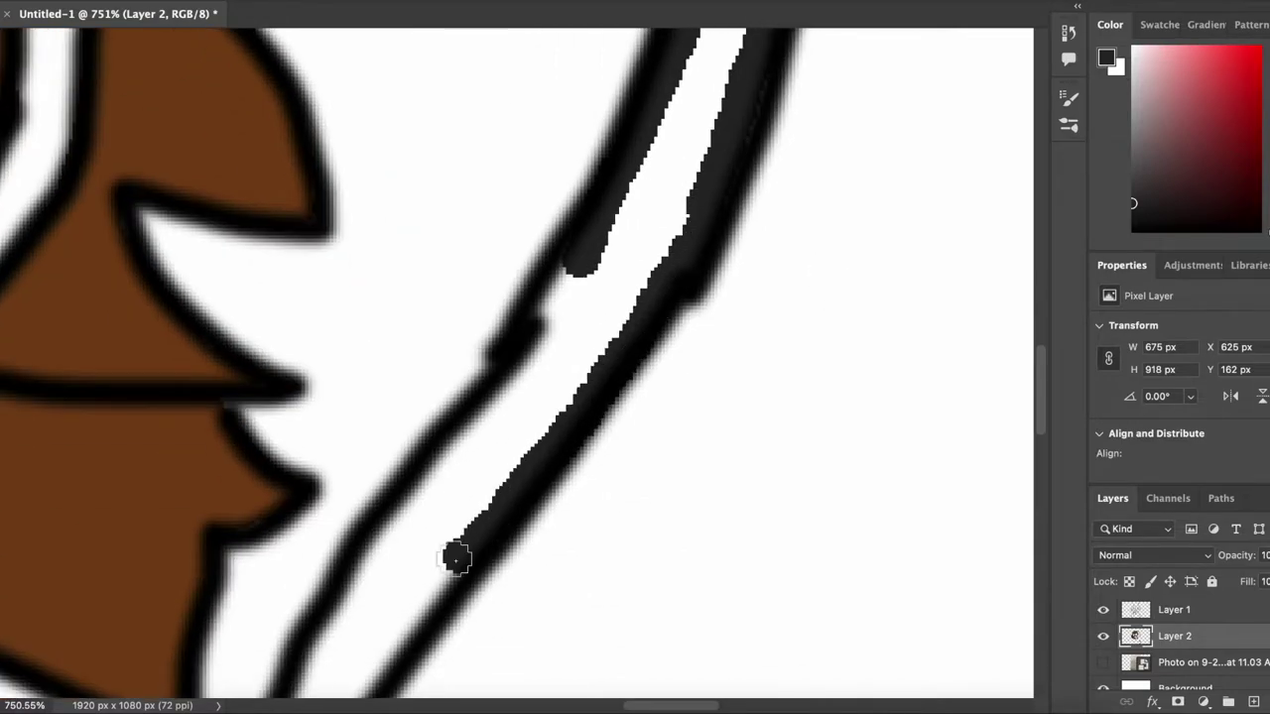
pyautogui.scroll(-4, 823, 153)
pyautogui.moveTo(716, 87)
pyautogui.mouseDown()
pyautogui.moveTo(598, 282)
pyautogui.moveTo(453, 473)
pyautogui.mouseUp()
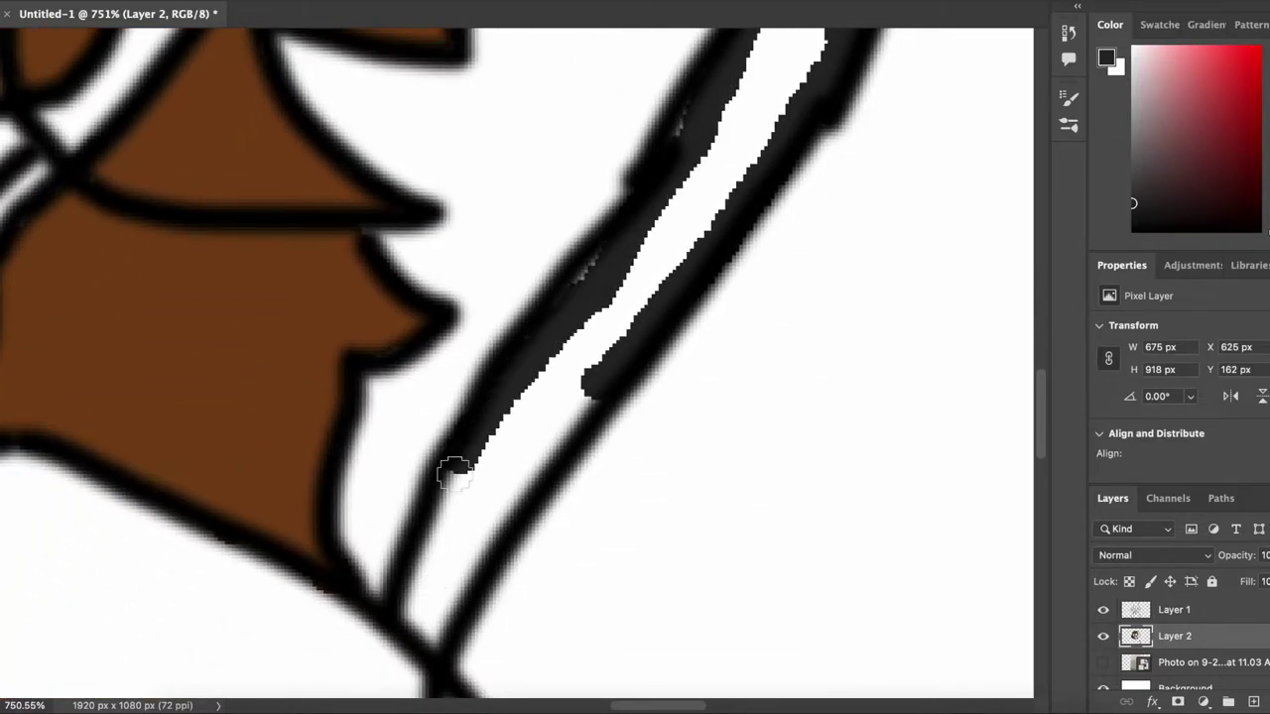
pyautogui.moveTo(434, 640); pyautogui.dragTo(599, 377)
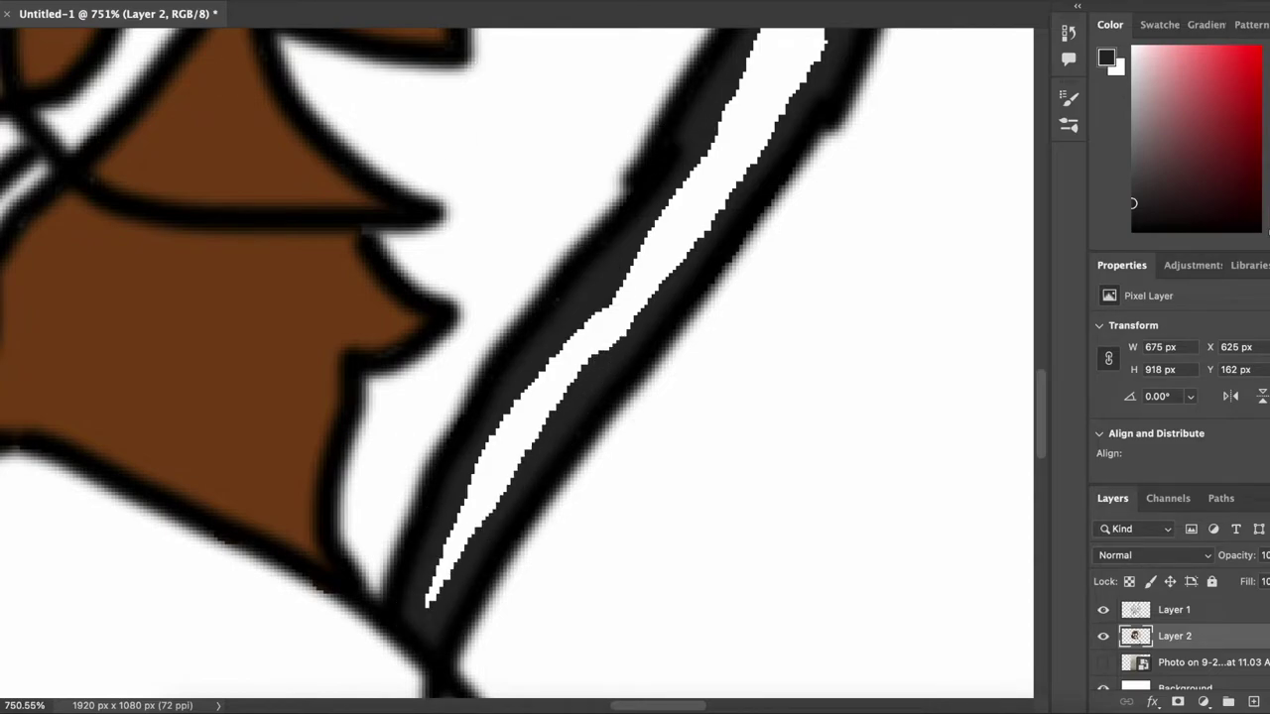
pyautogui.click(570, 413)
pyautogui.scroll(-10, 558, 411)
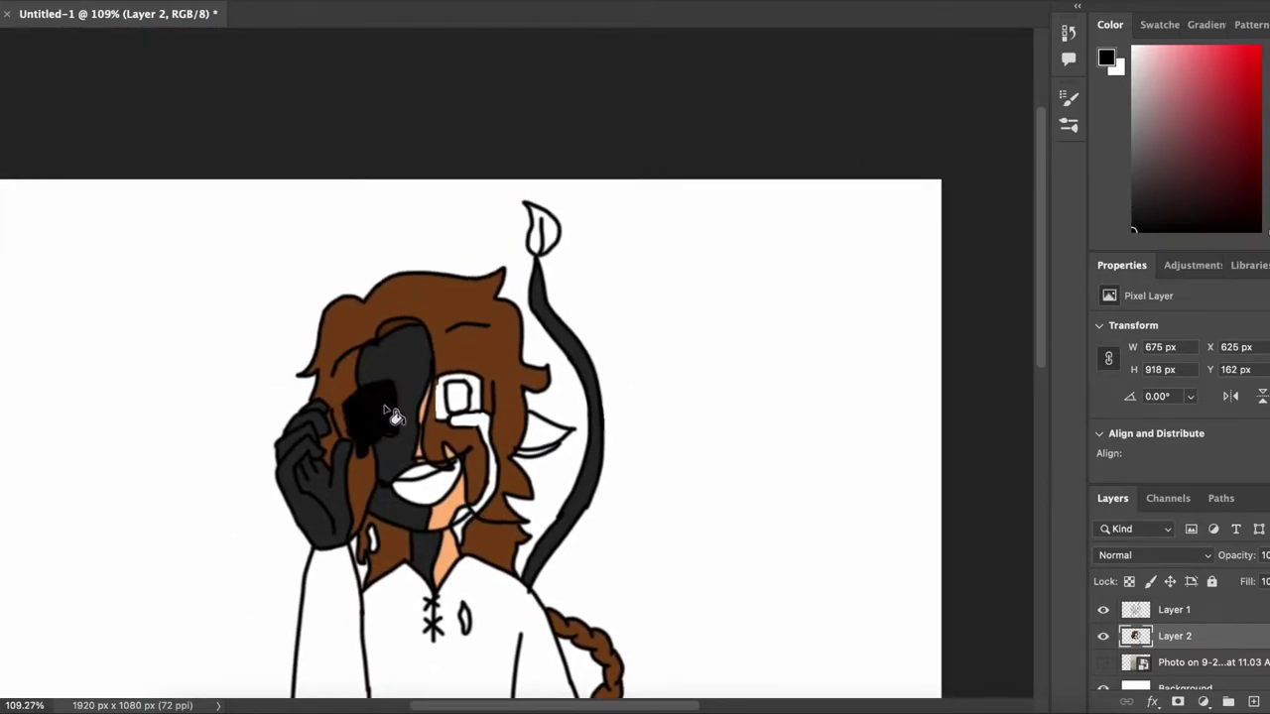
# - Paint black along the inside edges of both pupils and fill their centres black
pyautogui.scroll(10, 399, 416)
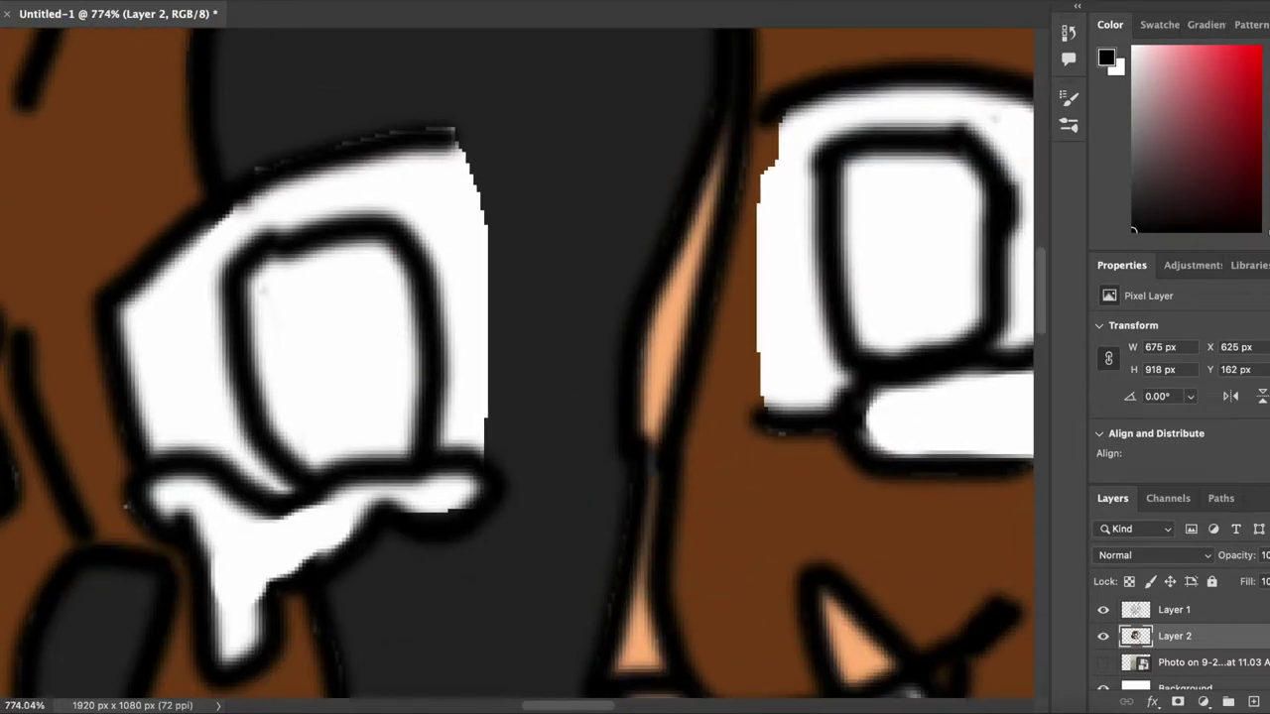
pyautogui.moveTo(244, 274); pyautogui.dragTo(270, 423)
pyautogui.moveTo(406, 403)
pyautogui.mouseDown()
pyautogui.moveTo(377, 247)
pyautogui.moveTo(264, 275)
pyautogui.mouseUp()
pyautogui.hscroll(5, 456, 258)
pyautogui.moveTo(508, 148)
pyautogui.mouseDown()
pyautogui.moveTo(510, 301)
pyautogui.moveTo(566, 348)
pyautogui.moveTo(502, 153)
pyautogui.moveTo(583, 340)
pyautogui.mouseUp()
pyautogui.press('super+z')
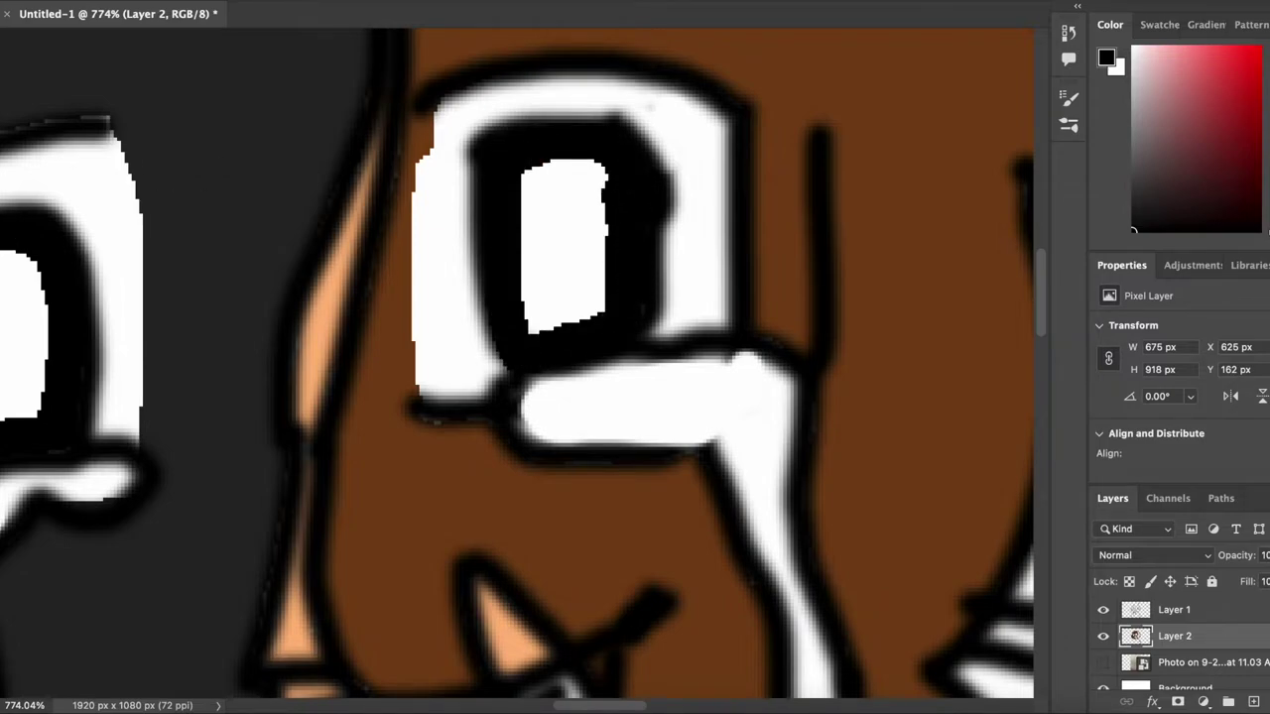
pyautogui.click(52, 369)
pyautogui.click(525, 212)
pyautogui.scroll(-5, 530, 228)
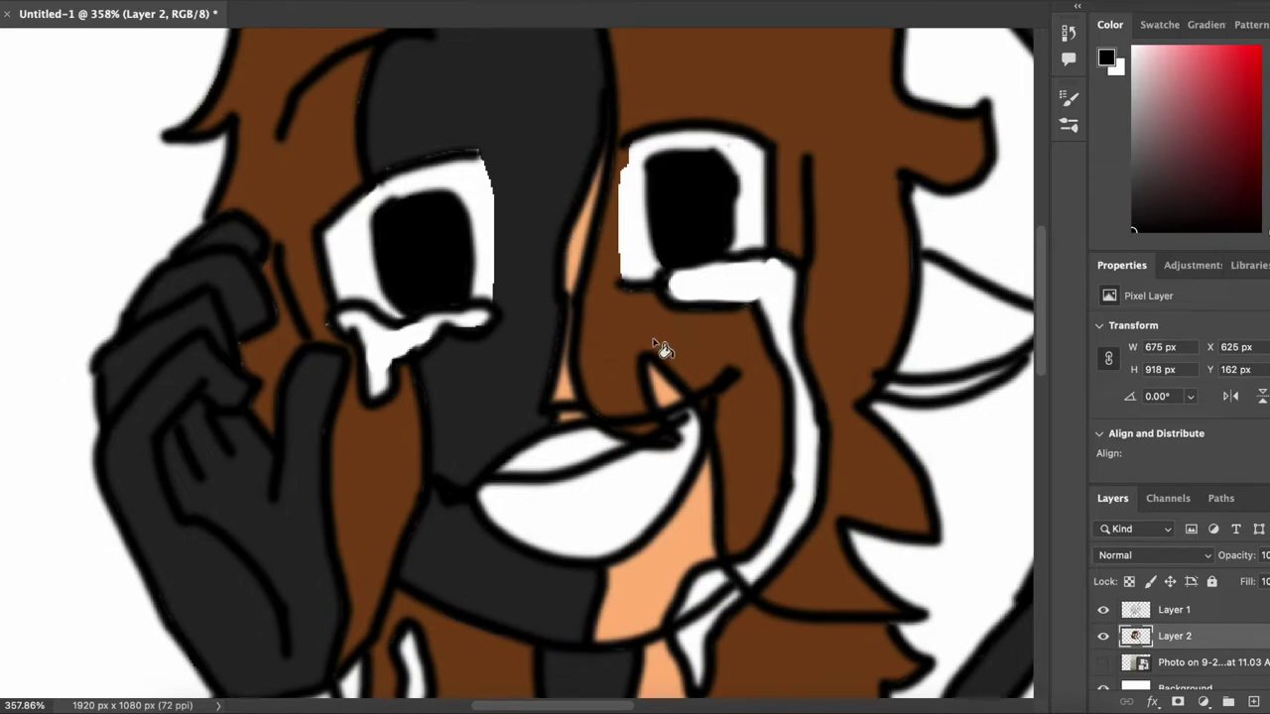
# - Sample the light orange of the skin, edge the inside of the pointed ear with it and fill the ear
pyautogui.keyDown('alt'); pyautogui.click(673, 541); pyautogui.keyUp('alt')
pyautogui.hscroll(10, 714, 466)
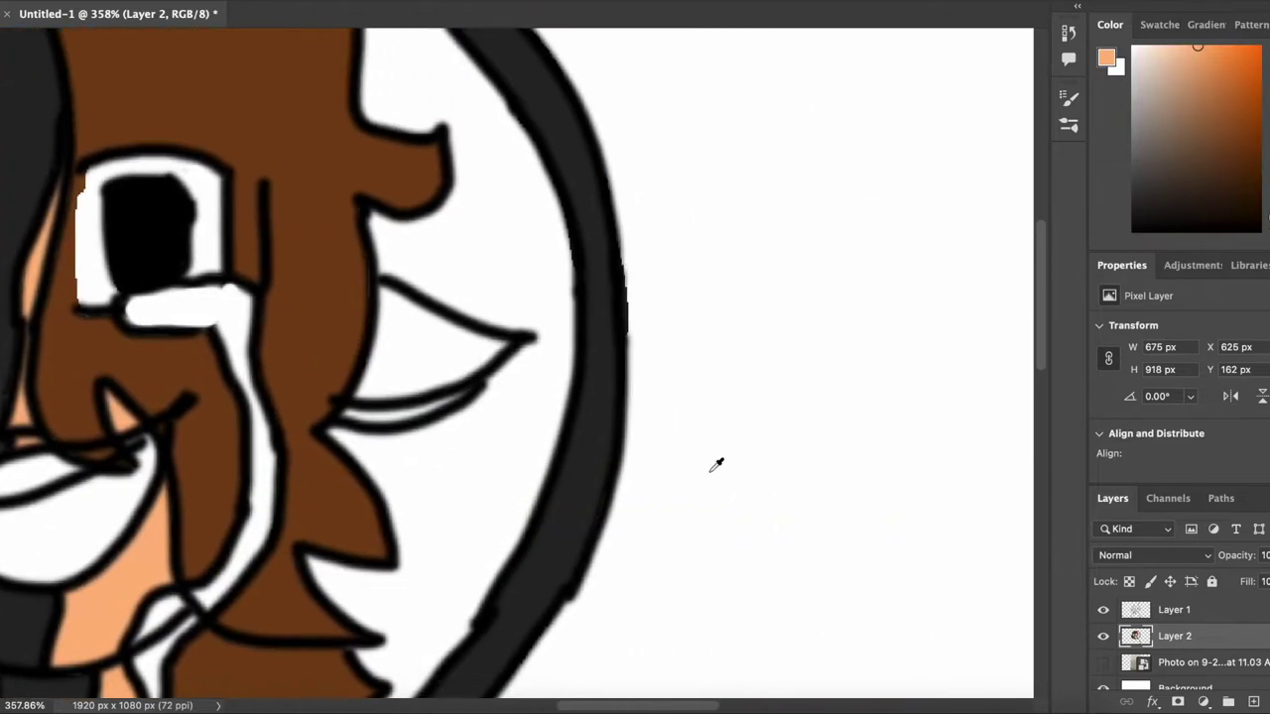
pyautogui.scroll(5, 556, 471)
pyautogui.moveTo(298, 158)
pyautogui.mouseDown()
pyautogui.moveTo(357, 196)
pyautogui.moveTo(574, 302)
pyautogui.moveTo(546, 272)
pyautogui.moveTo(448, 248)
pyautogui.moveTo(565, 310)
pyautogui.moveTo(479, 377)
pyautogui.moveTo(564, 327)
pyautogui.moveTo(432, 398)
pyautogui.moveTo(272, 434)
pyautogui.moveTo(228, 426)
pyautogui.moveTo(302, 183)
pyautogui.mouseUp()
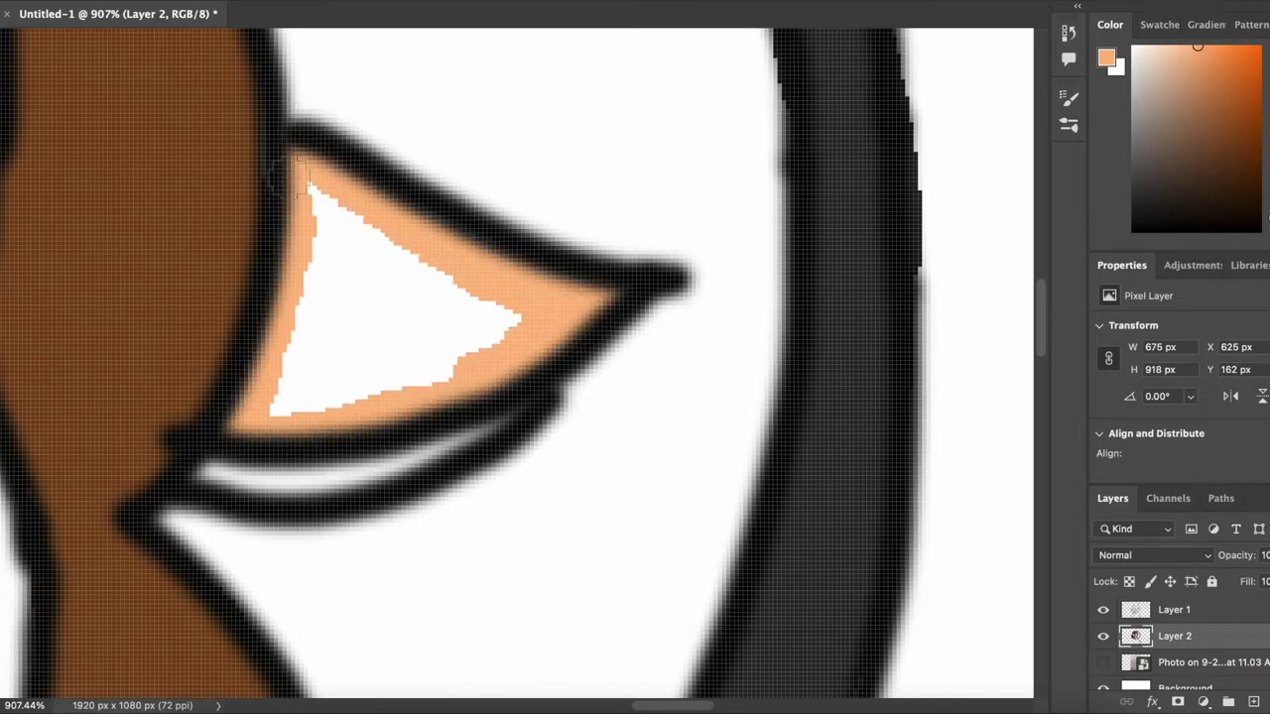
pyautogui.click(428, 326)
# - Colour the thin strip beneath the pointed ear a darker orange
pyautogui.moveTo(216, 454)
pyautogui.mouseDown()
pyautogui.moveTo(238, 478)
pyautogui.moveTo(359, 473)
pyautogui.moveTo(489, 420)
pyautogui.mouseUp()
pyautogui.scroll(-5, 270, 465)
pyautogui.hscroll(-2, 270, 465)
pyautogui.scroll(-3, 895, 407)
pyautogui.scroll(2, 827, 493)
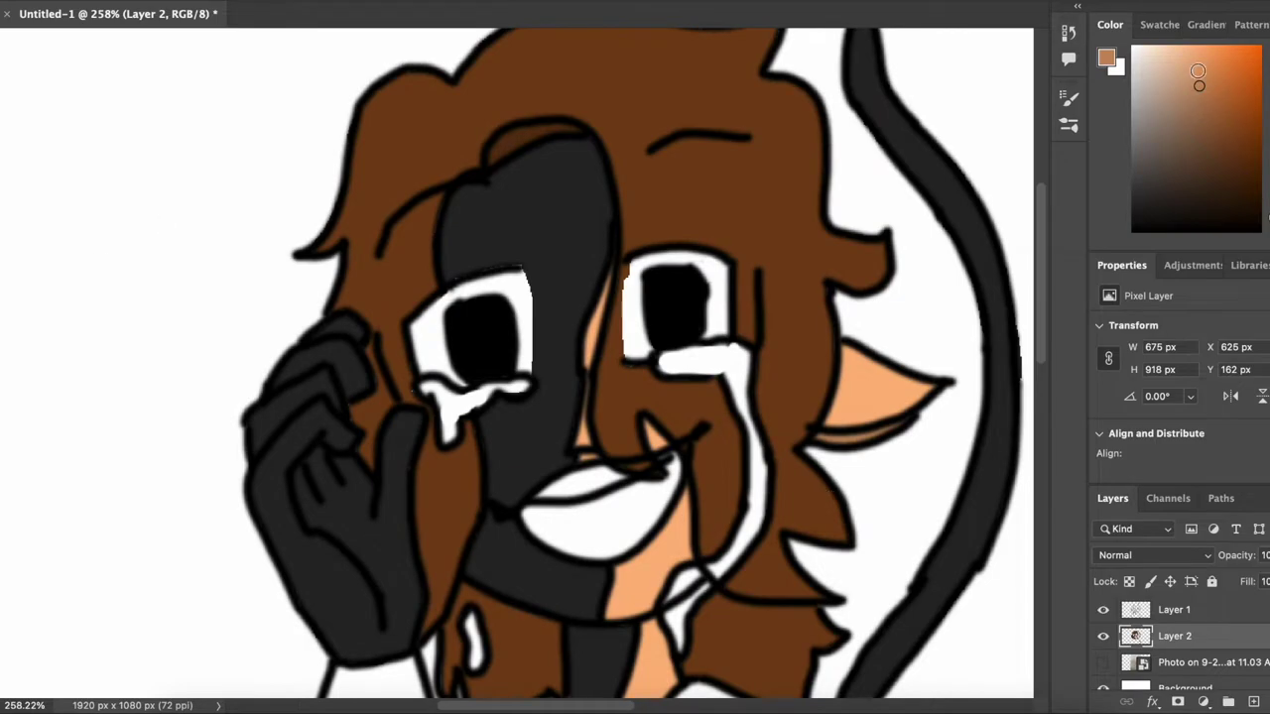
# - Paint the area around the pupil white in the eye on the dark grey half of the face
pyautogui.scroll(10, 508, 308)
pyautogui.moveTo(624, 269)
pyautogui.mouseDown()
pyautogui.moveTo(673, 344)
pyautogui.moveTo(652, 532)
pyautogui.mouseUp()
pyautogui.scroll(-3, 653, 532)
pyautogui.moveTo(674, 198); pyautogui.dragTo(667, 511)
pyautogui.scroll(2, 598, 218)
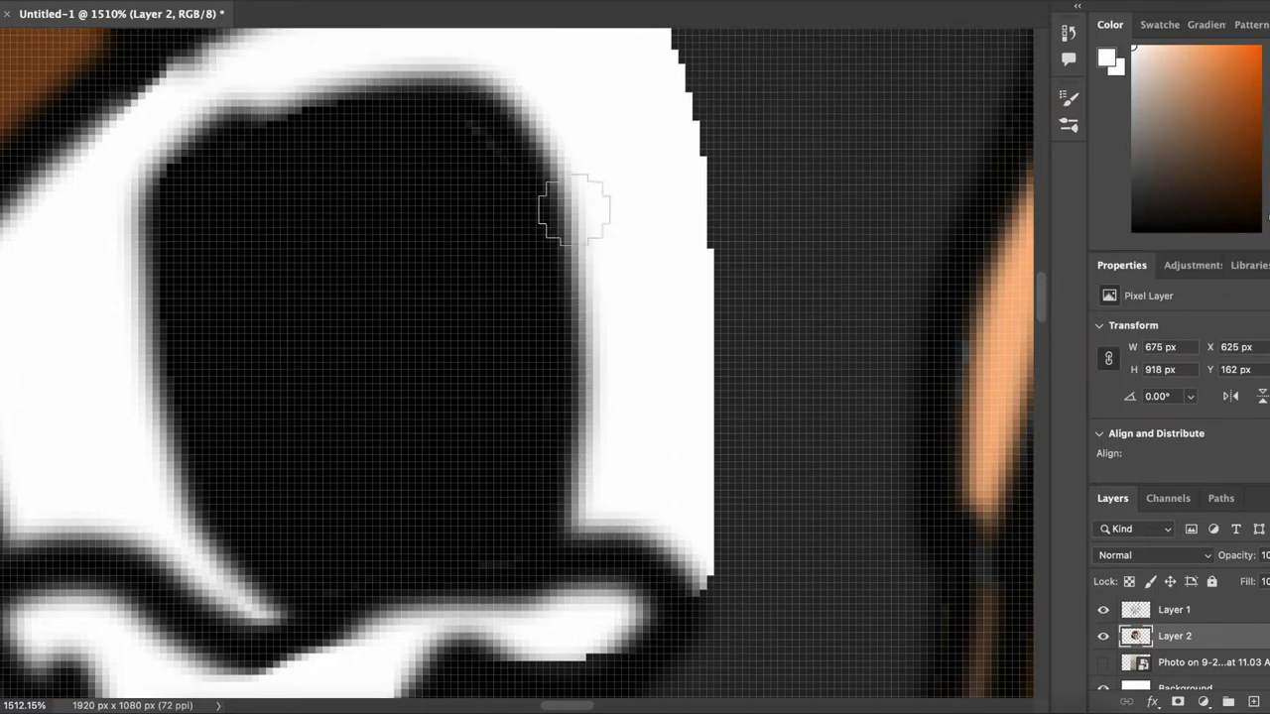
pyautogui.scroll(2, 595, 139)
pyautogui.hscroll(-2, 595, 139)
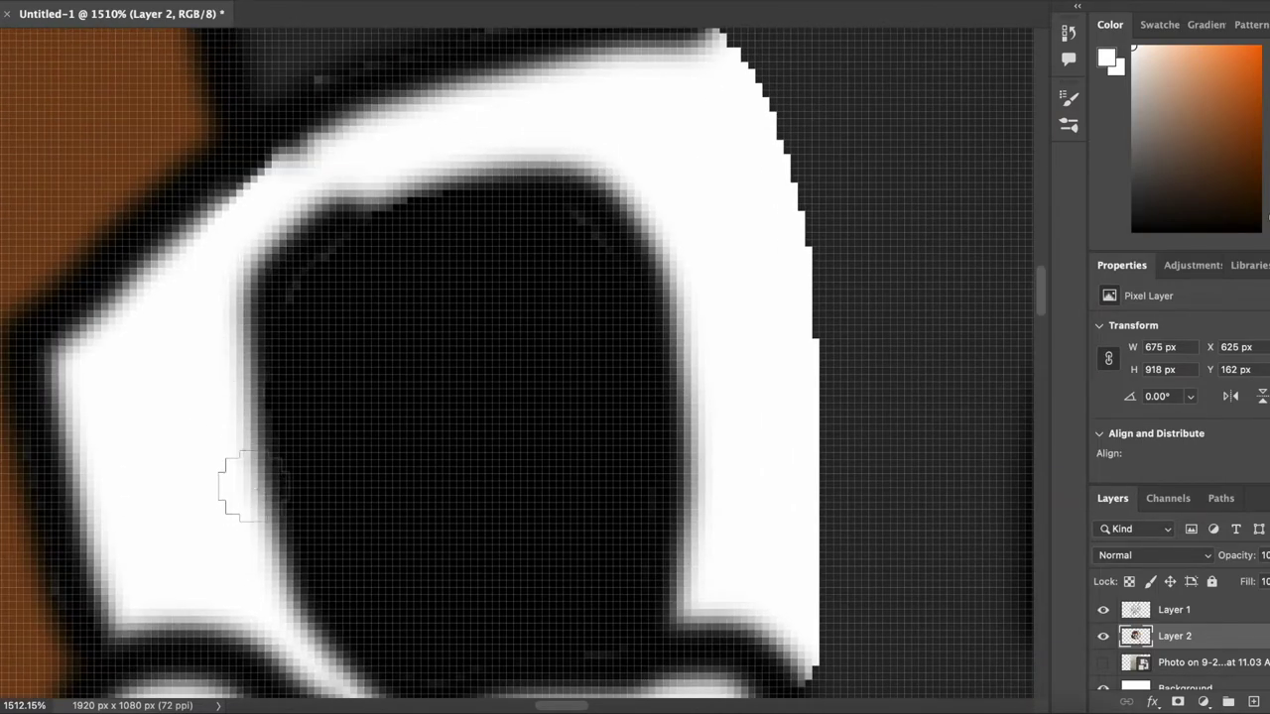
pyautogui.scroll(-5, 335, 635)
pyautogui.scroll(3, 387, 471)
pyautogui.hscroll(-2, 387, 471)
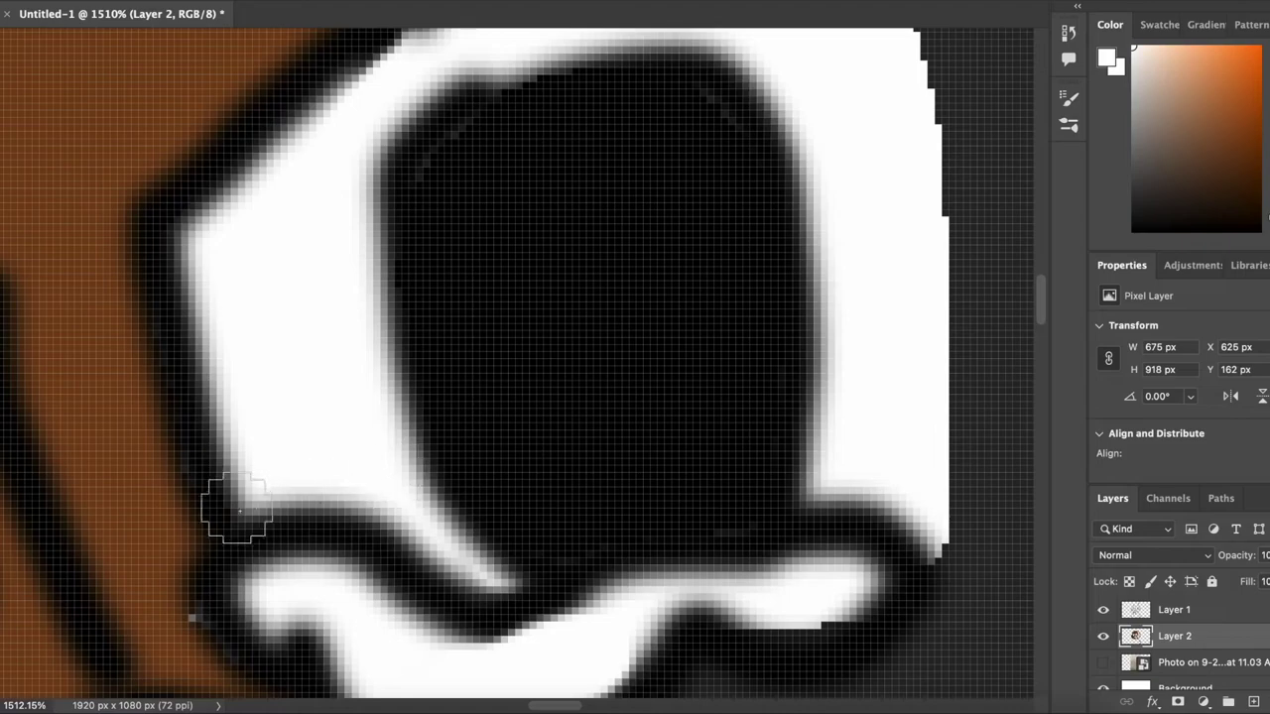
pyautogui.scroll(5, 363, 119)
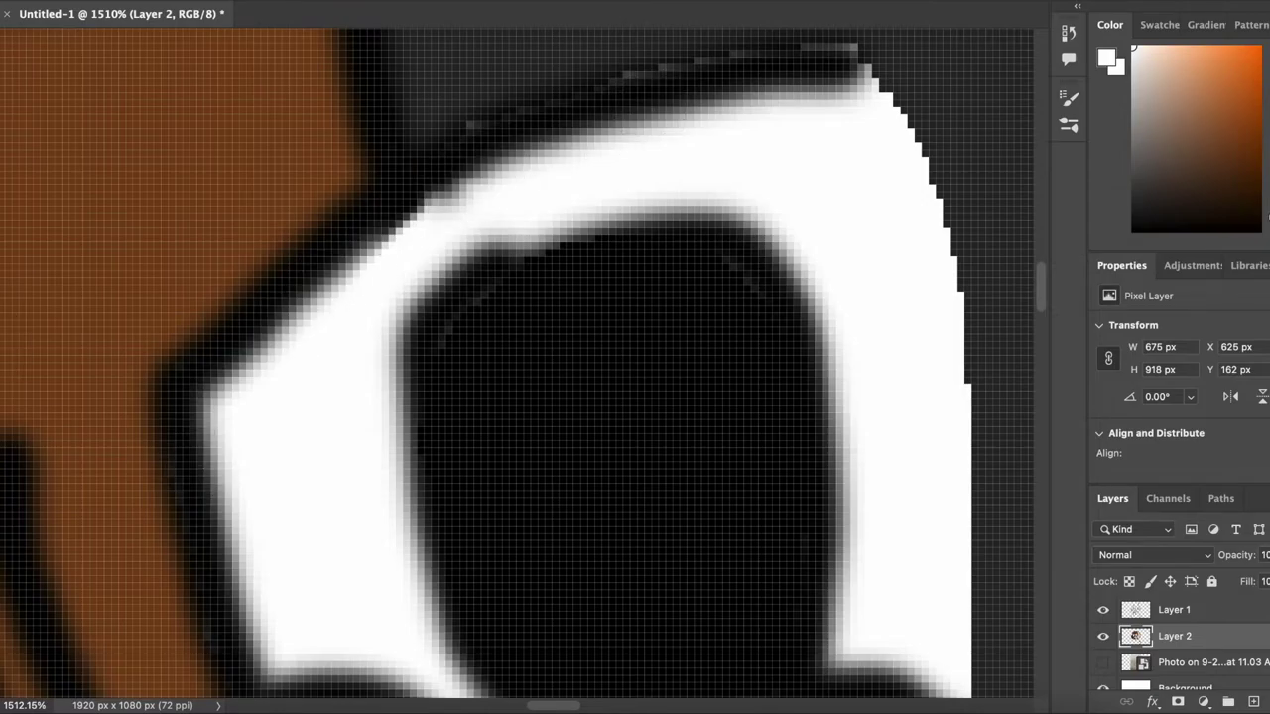
pyautogui.scroll(-6, 896, 284)
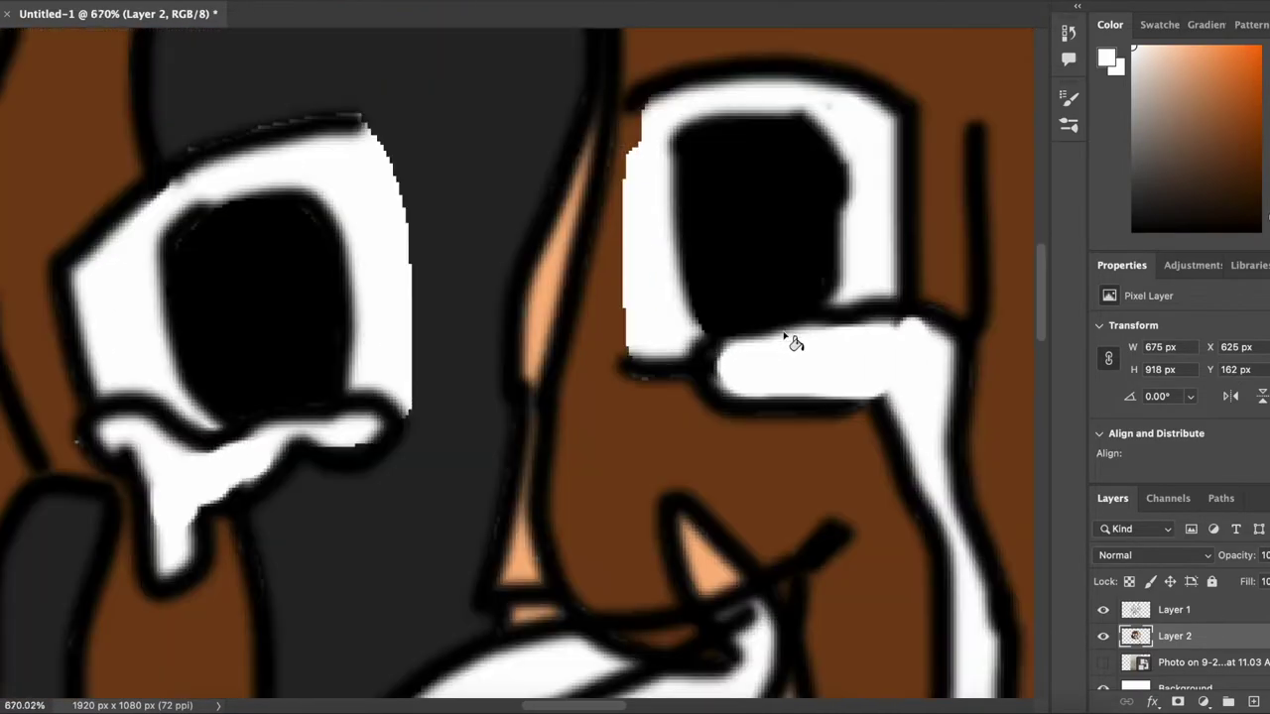
# - Paint the other eye white out to the hair strand and touch up its pupil in black
pyautogui.scroll(3, 793, 340)
pyautogui.scroll(2, 794, 340)
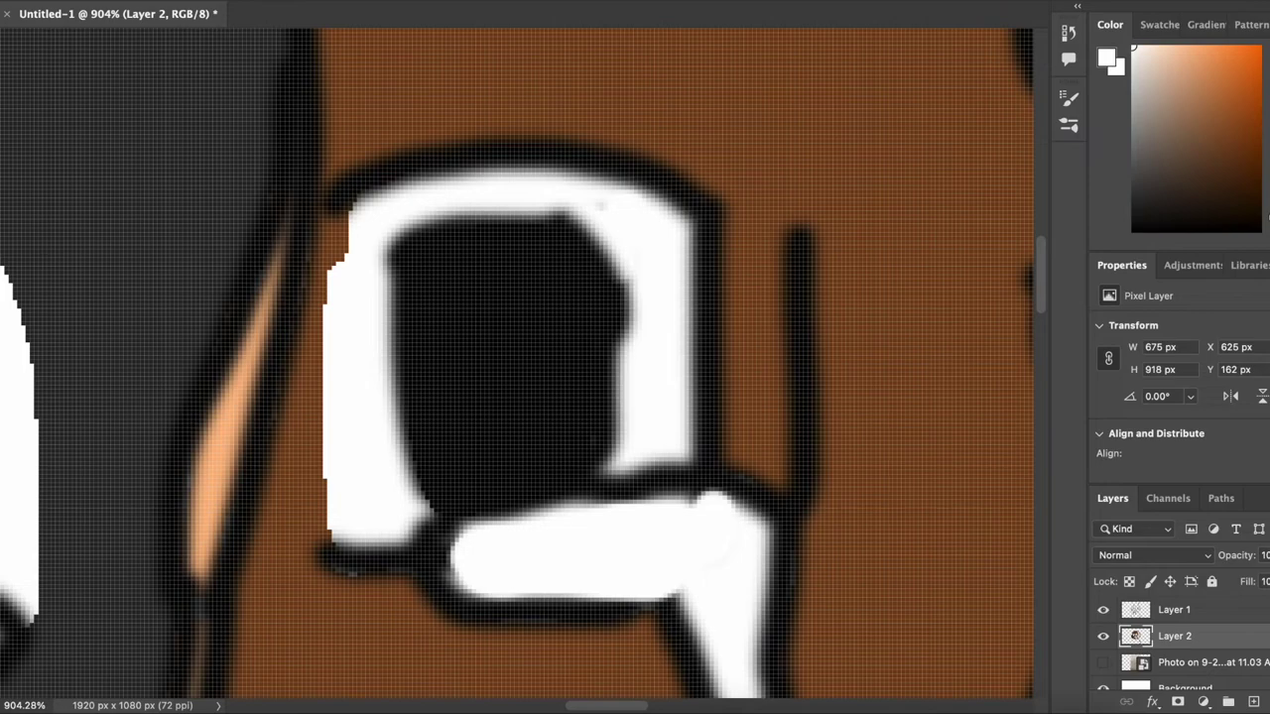
pyautogui.moveTo(359, 228)
pyautogui.mouseDown()
pyautogui.moveTo(347, 523)
pyautogui.moveTo(412, 515)
pyautogui.moveTo(399, 453)
pyautogui.moveTo(409, 238)
pyautogui.moveTo(489, 220)
pyautogui.moveTo(611, 289)
pyautogui.mouseUp()
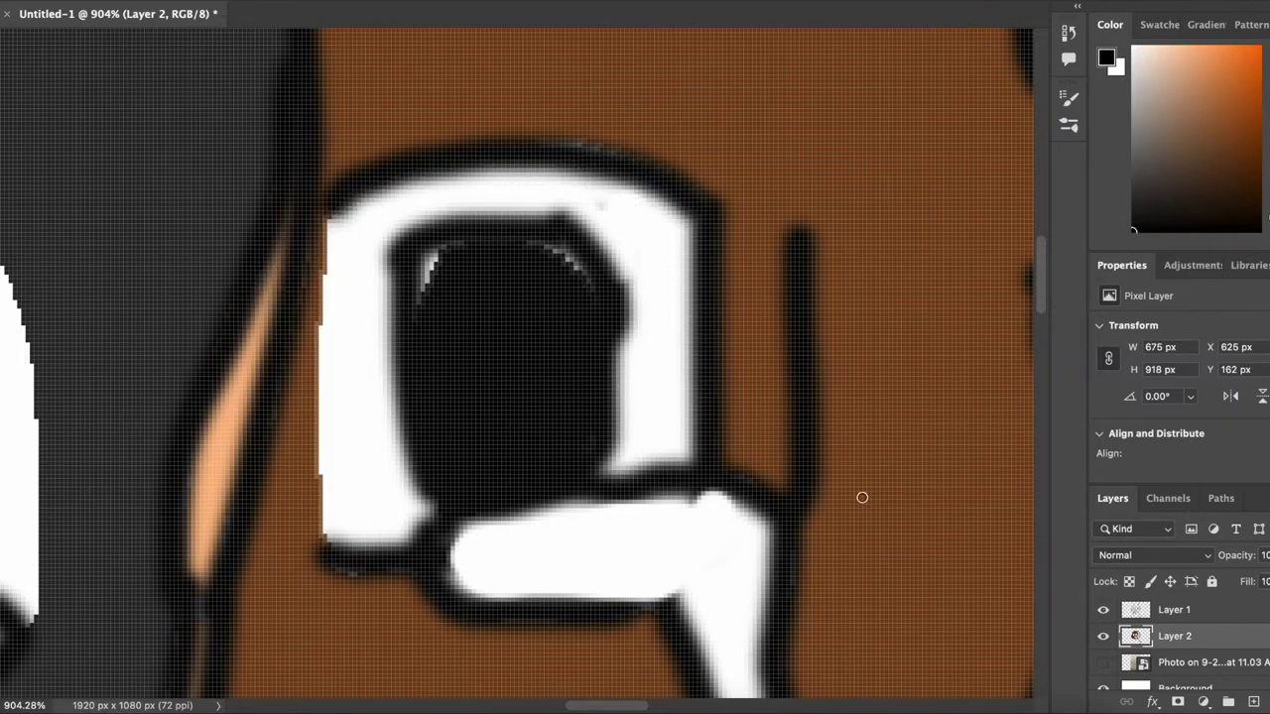
pyautogui.moveTo(434, 299)
pyautogui.mouseDown()
pyautogui.moveTo(489, 239)
pyautogui.moveTo(573, 268)
pyautogui.moveTo(443, 253)
pyautogui.moveTo(562, 401)
pyautogui.moveTo(574, 342)
pyautogui.moveTo(529, 217)
pyautogui.moveTo(436, 288)
pyautogui.moveTo(514, 253)
pyautogui.moveTo(586, 286)
pyautogui.mouseUp()
pyautogui.hotkey('ctrl', 'z')
pyautogui.hotkey('ctrl', '-')
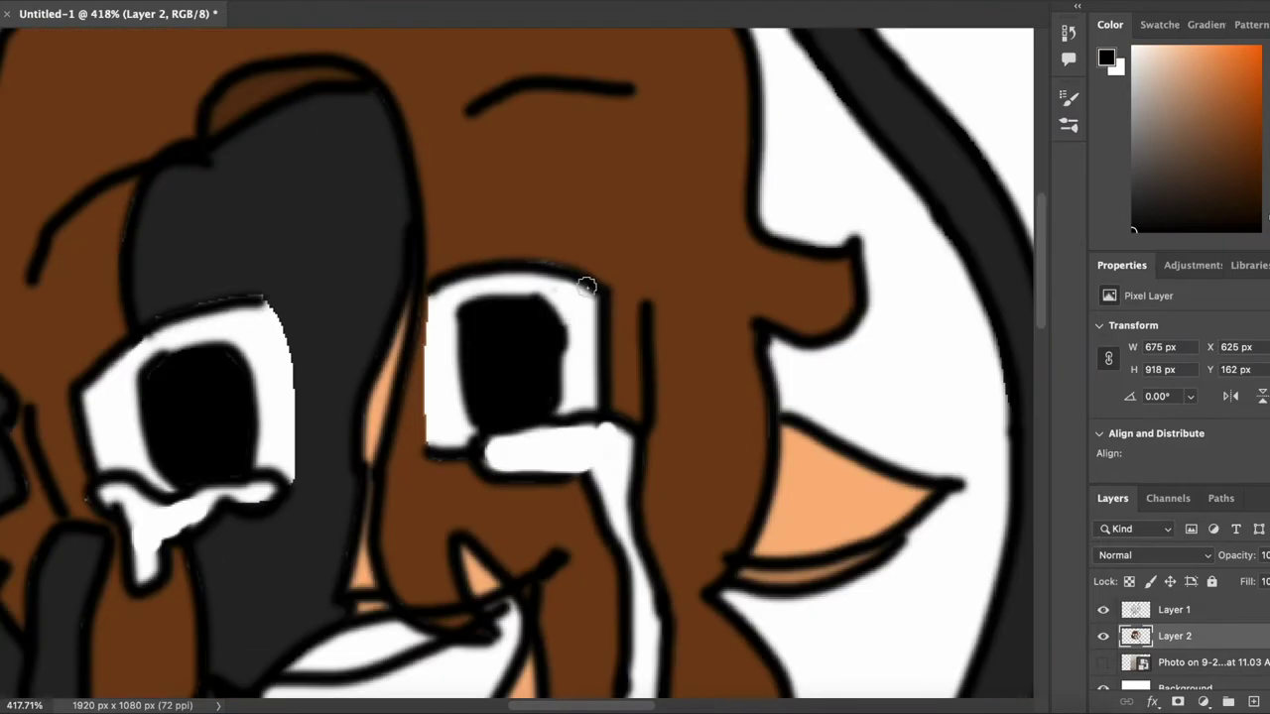
# - Set the foreground colour to a near-black grey for the inside of the mouth
pyautogui.scroll(-5, 585, 285)
pyautogui.scroll(7, 584, 276)
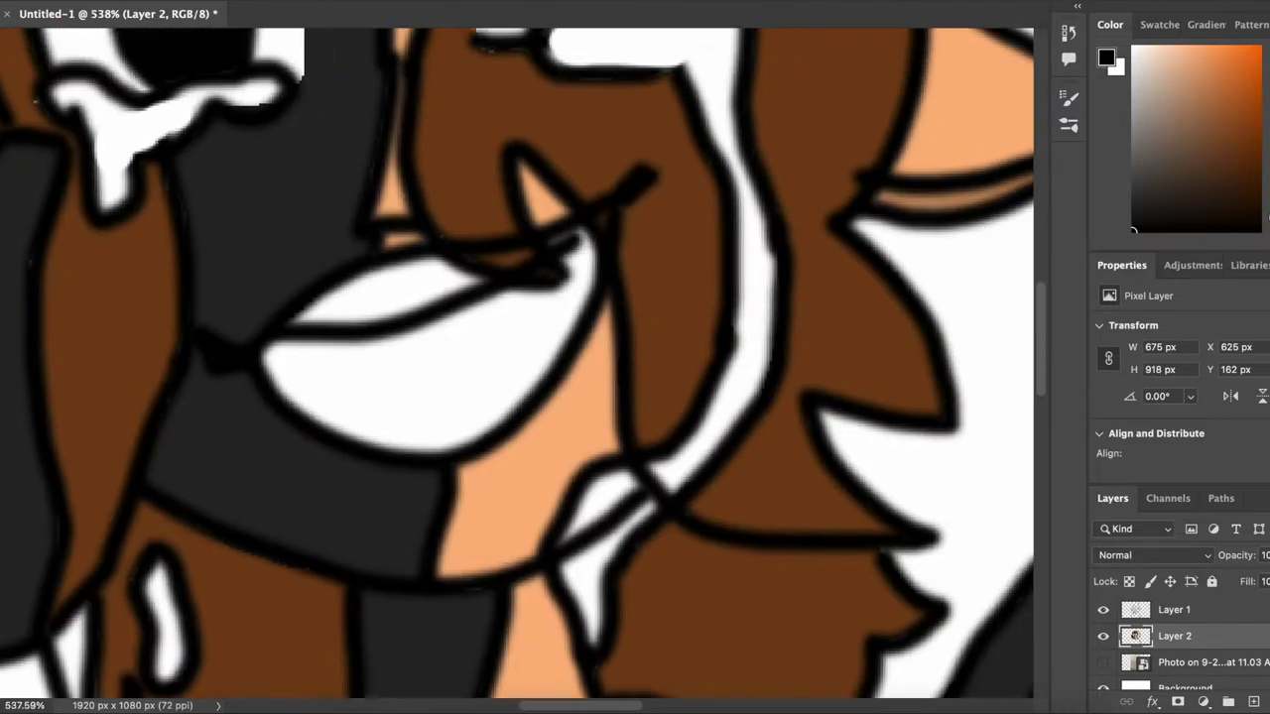
pyautogui.click(0, 207)
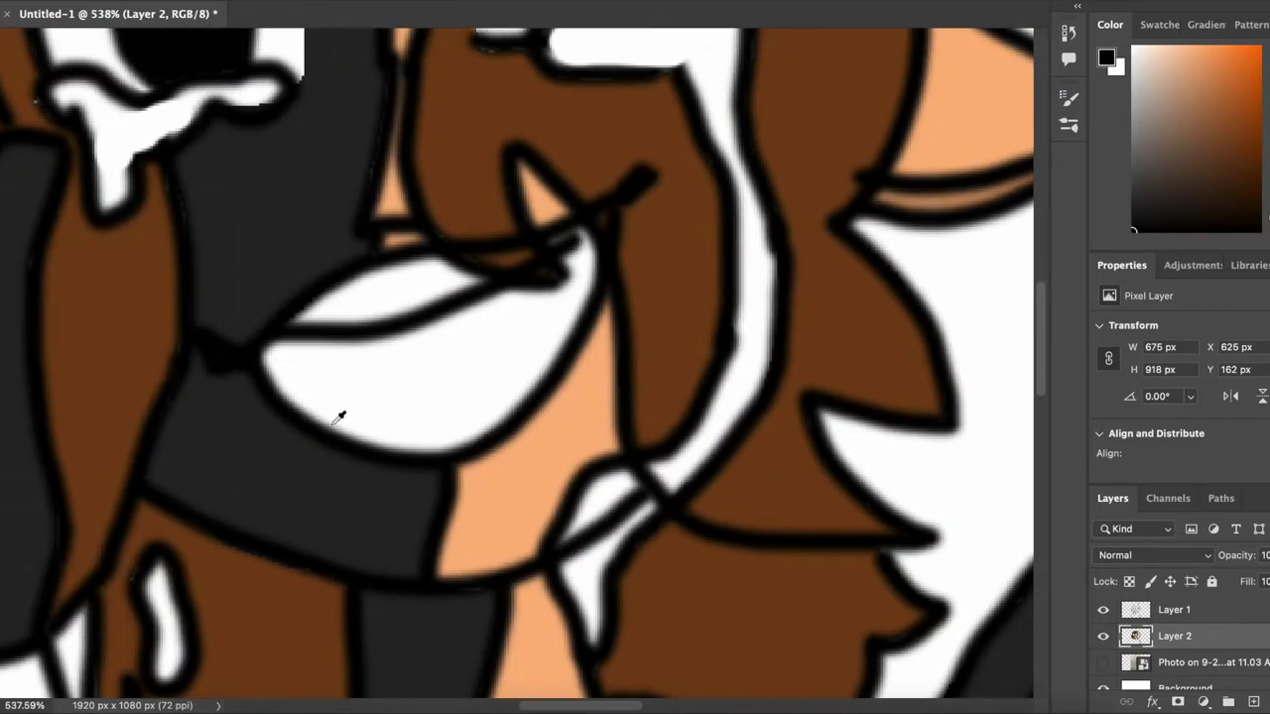
pyautogui.click(250, 349)
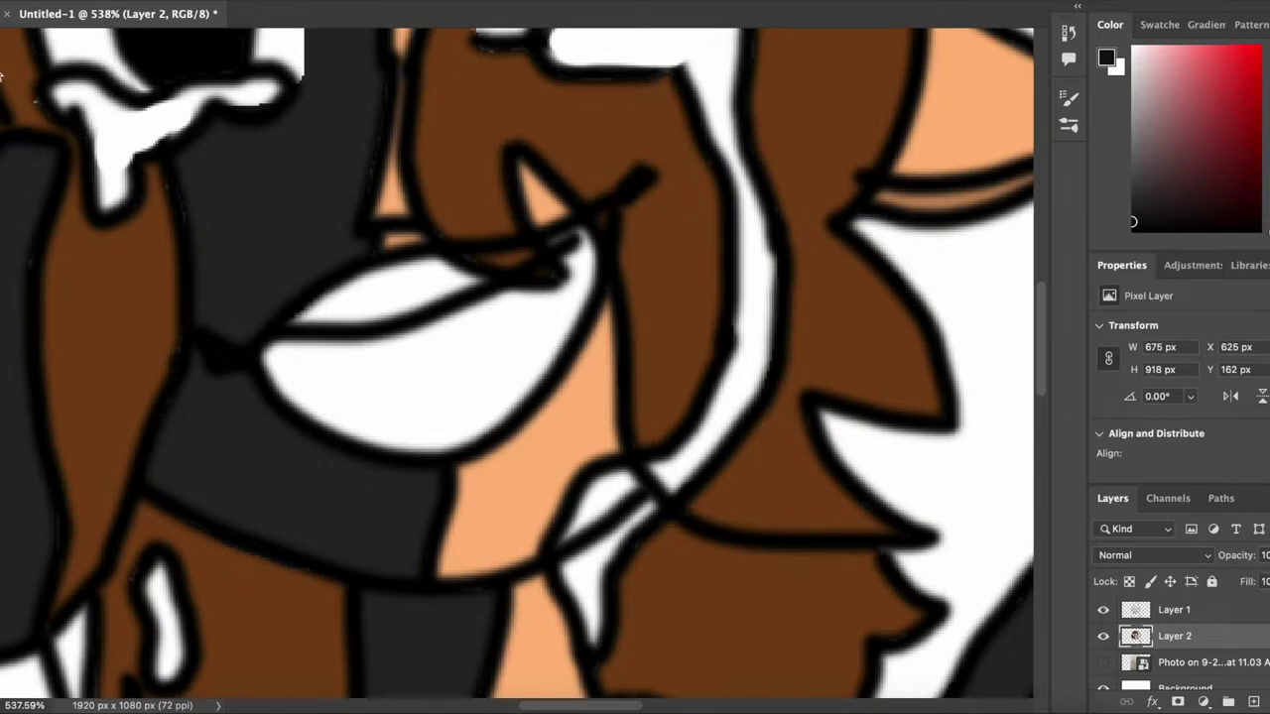
pyautogui.click(99, 2)
pyautogui.write('30')
pyautogui.press('Return')
pyautogui.scroll(8, 535, 362)
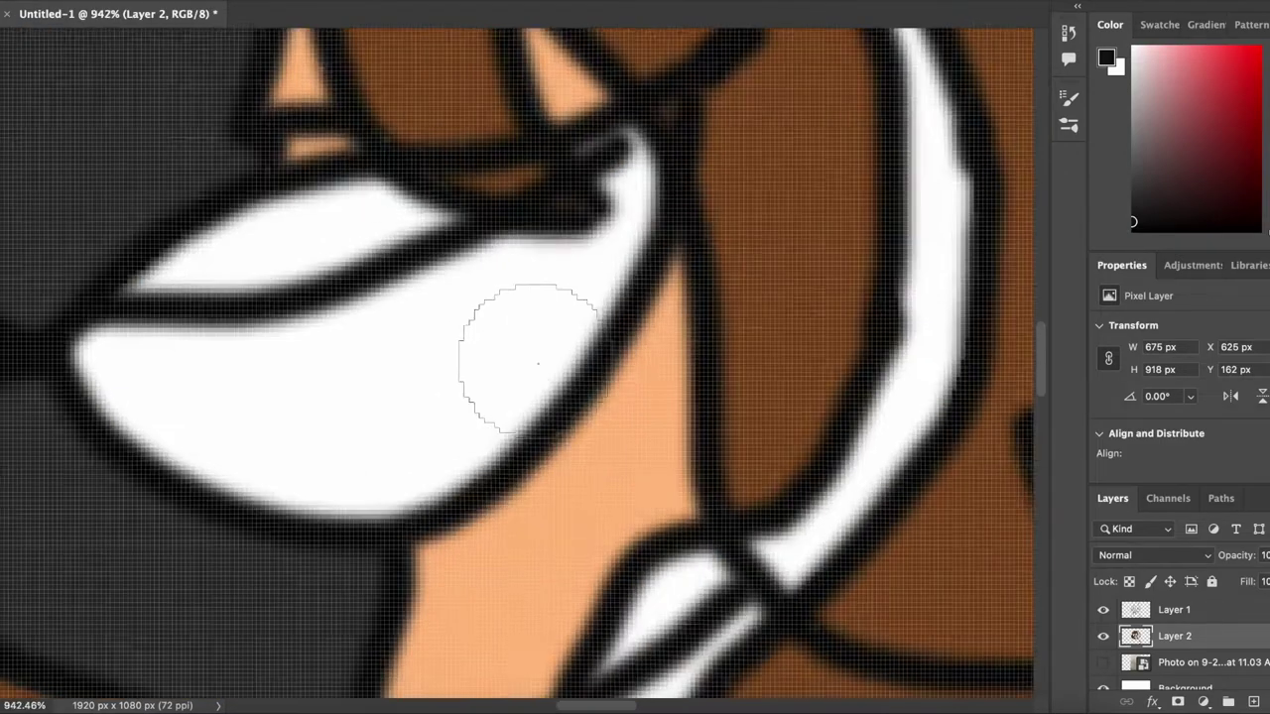
pyautogui.moveTo(593, 224)
pyautogui.mouseDown()
pyautogui.moveTo(500, 316)
pyautogui.moveTo(497, 343)
pyautogui.moveTo(558, 298)
pyautogui.moveTo(459, 417)
pyautogui.moveTo(280, 534)
pyautogui.mouseUp()
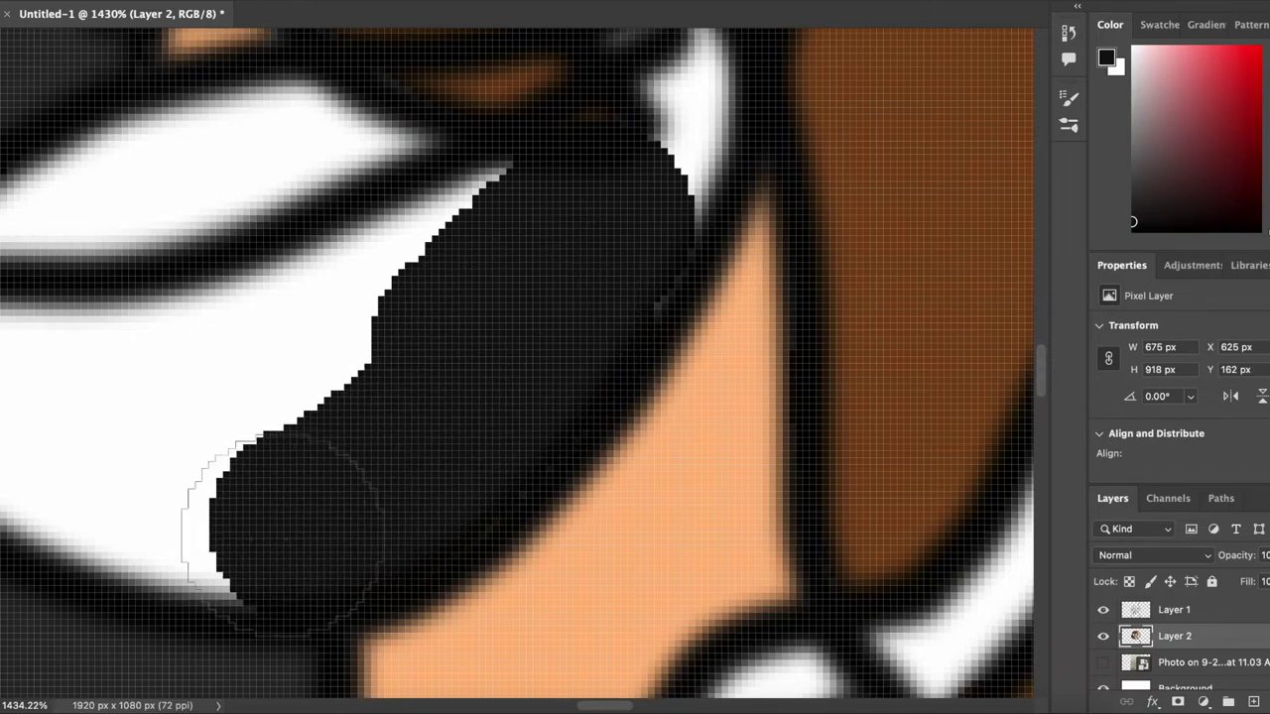
pyautogui.hotkey('ctrl', 'z')
# - Reduce the brush size and paint the mouth opening below the teeth near-black up to its outline
pyautogui.scroll(-7, 513, 360)
pyautogui.click(89, 5)
pyautogui.press('Return')
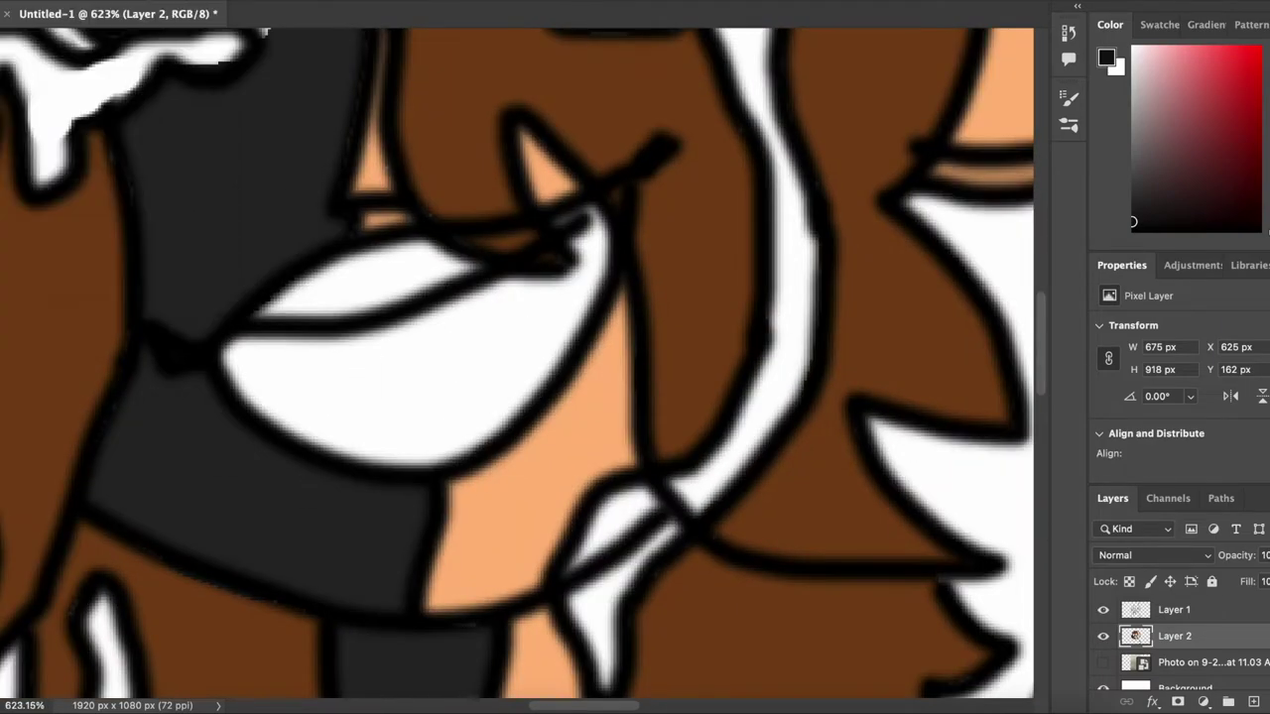
pyautogui.moveTo(241, 354)
pyautogui.mouseDown()
pyautogui.moveTo(287, 417)
pyautogui.moveTo(406, 445)
pyautogui.moveTo(497, 425)
pyautogui.moveTo(563, 330)
pyautogui.moveTo(598, 230)
pyautogui.moveTo(578, 266)
pyautogui.moveTo(511, 314)
pyautogui.moveTo(576, 295)
pyautogui.moveTo(530, 371)
pyautogui.moveTo(460, 434)
pyautogui.moveTo(375, 447)
pyautogui.moveTo(304, 426)
pyautogui.moveTo(250, 378)
pyautogui.moveTo(255, 361)
pyautogui.moveTo(349, 356)
pyautogui.moveTo(529, 290)
pyautogui.moveTo(528, 326)
pyautogui.moveTo(355, 399)
pyautogui.moveTo(447, 416)
pyautogui.moveTo(275, 351)
pyautogui.mouseUp()
pyautogui.hotkey('ctrl', 'z')
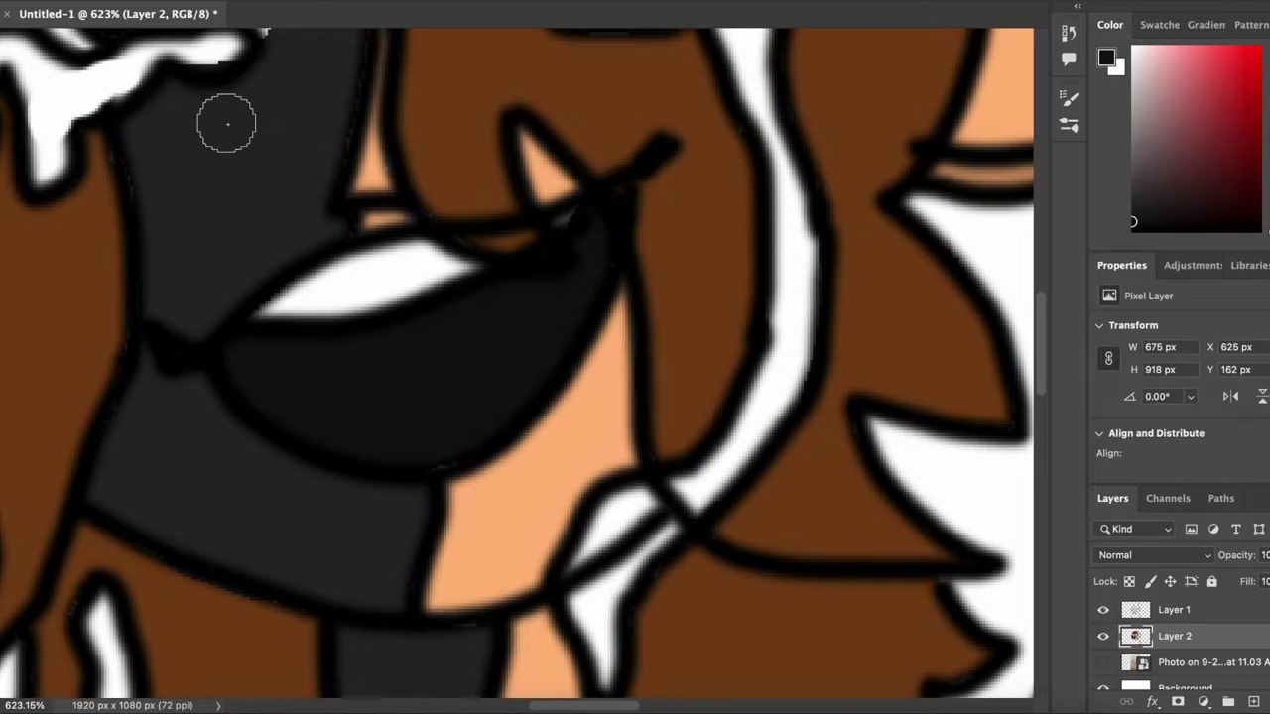
# - Set the brush size to 15 and paint the teeth at the top of the mouth white
pyautogui.click(14, 2)
pyautogui.write('15')
pyautogui.press('Return')
pyautogui.scroll(5, 372, 246)
pyautogui.hscroll(-3, 372, 245)
pyautogui.scroll(2, 372, 245)
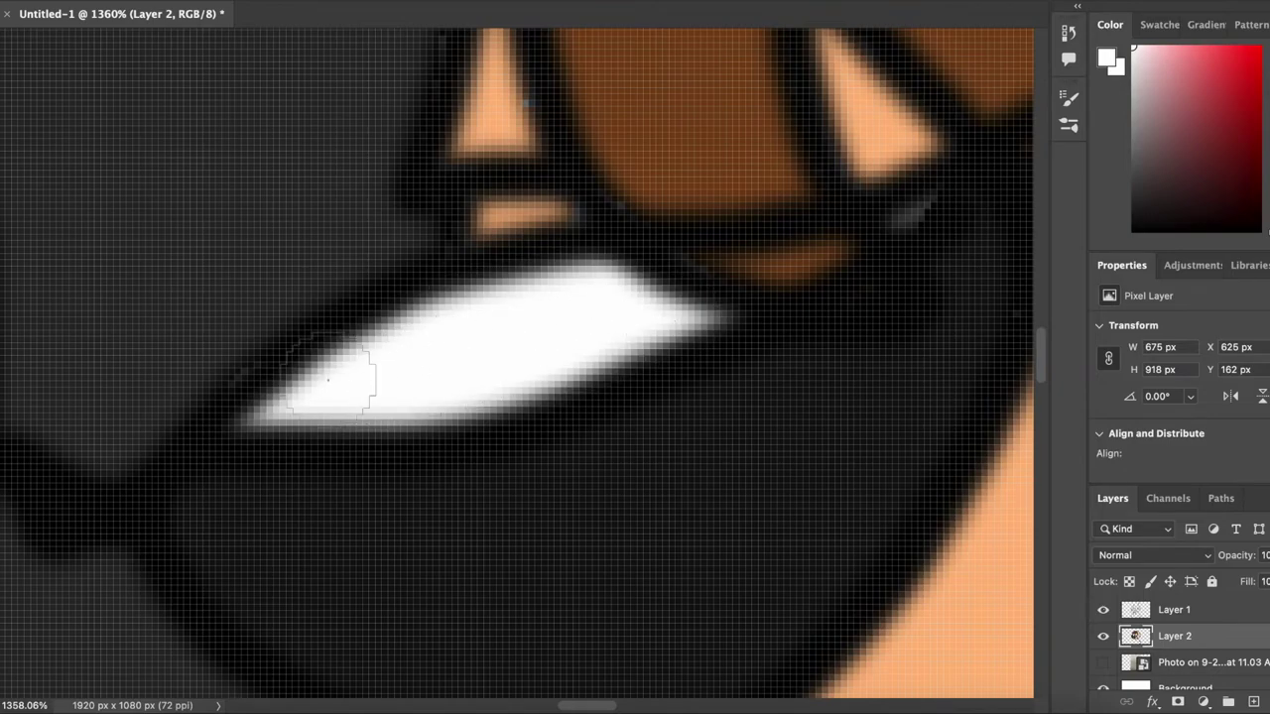
pyautogui.scroll(-8, 334, 376)
pyautogui.scroll(2, 680, 138)
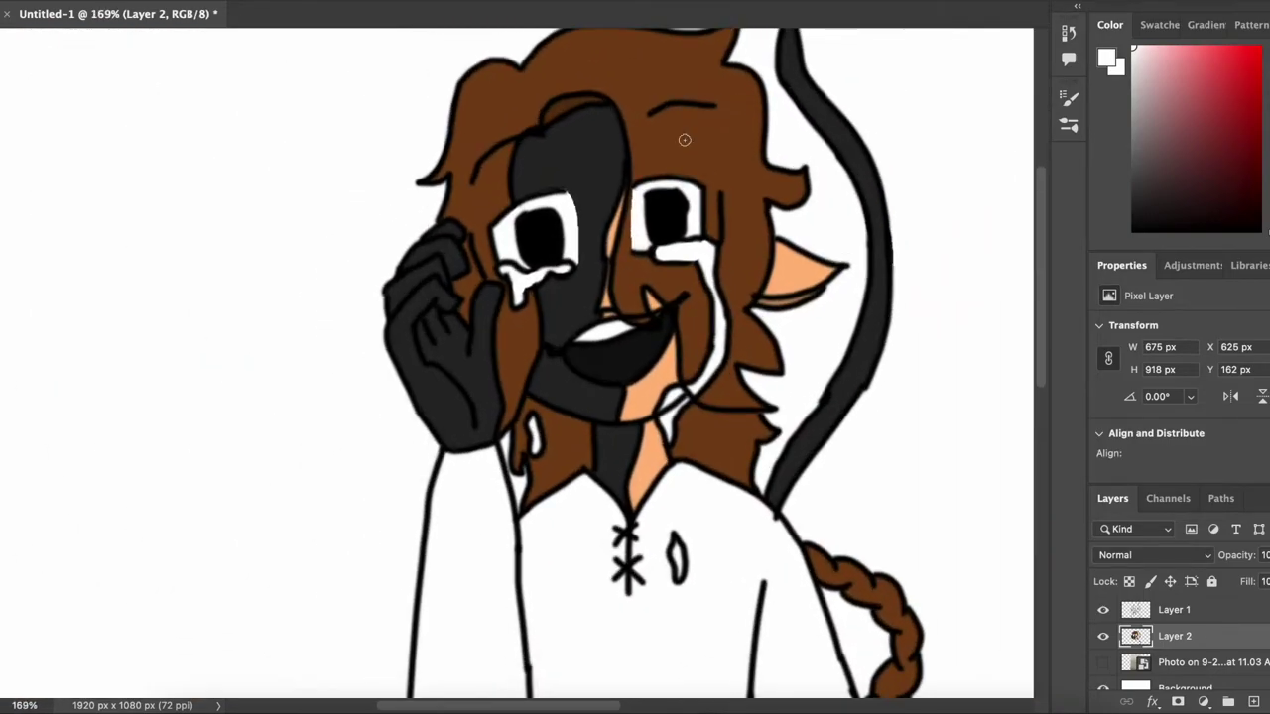
# - Sample the light orange skin tone and lighten the foreground colour to a pale cream
pyautogui.click(1268, 216)
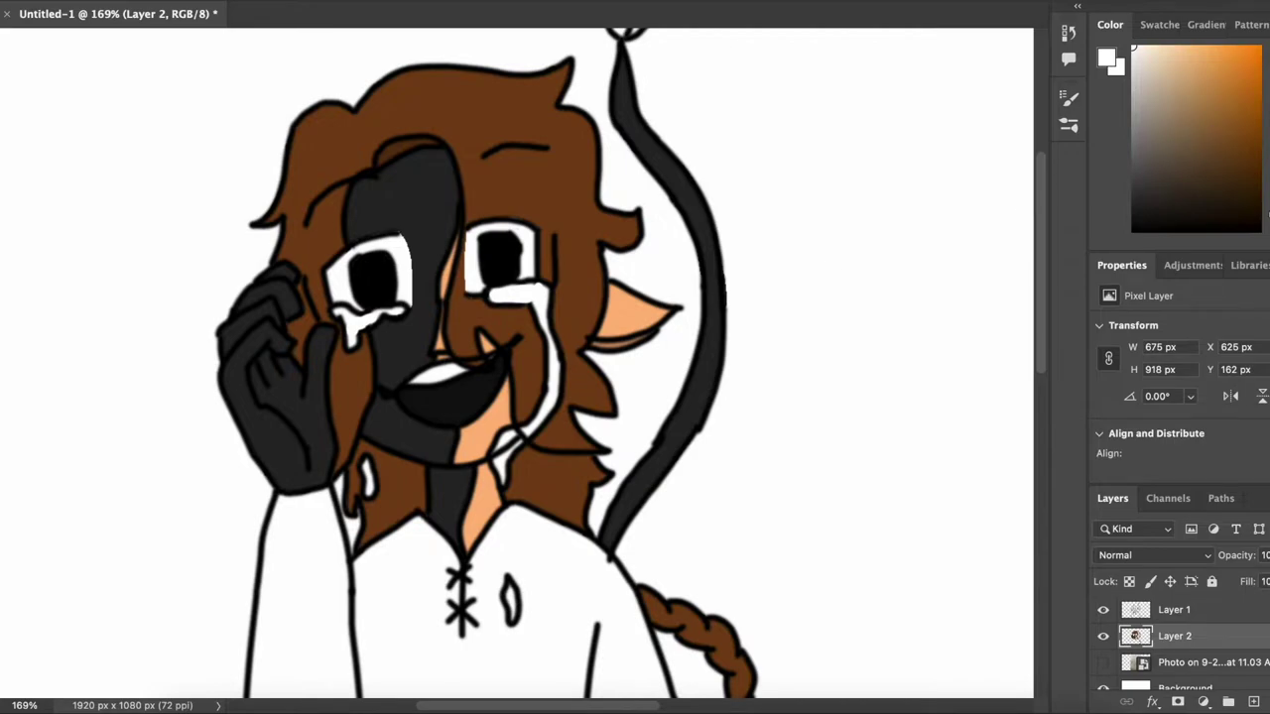
pyautogui.click(489, 418)
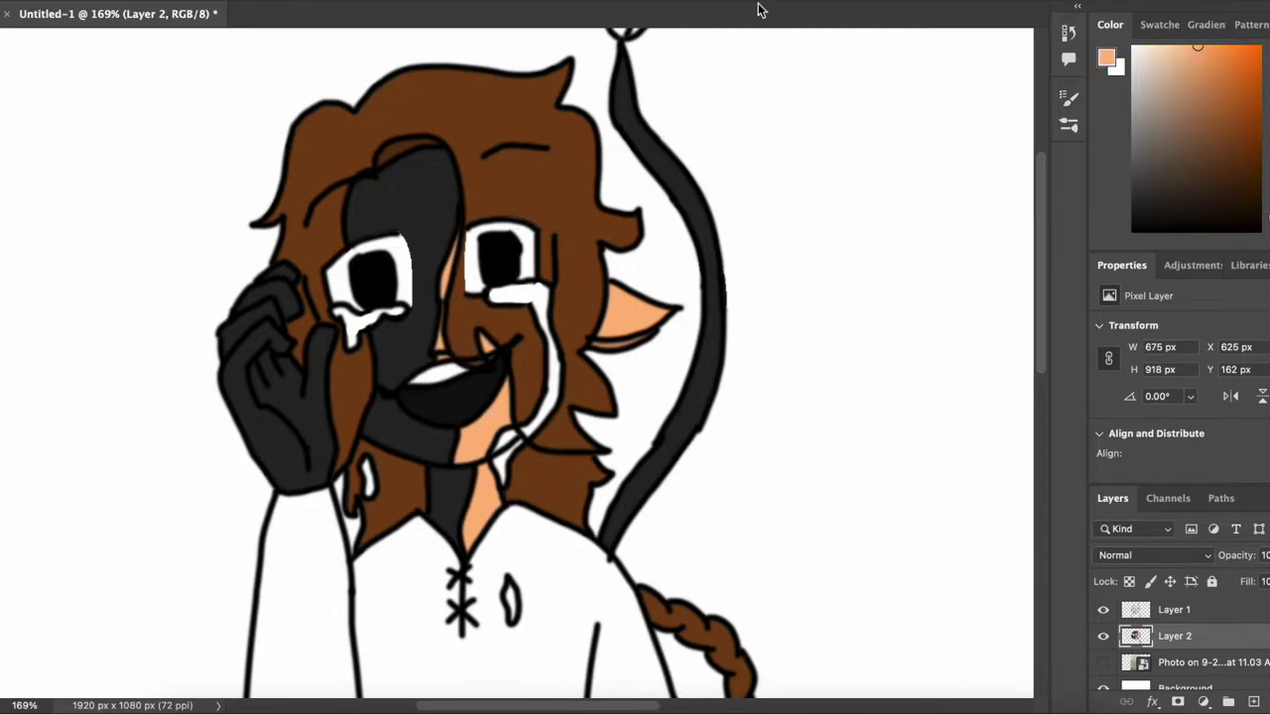
pyautogui.scroll(-5, 699, 343)
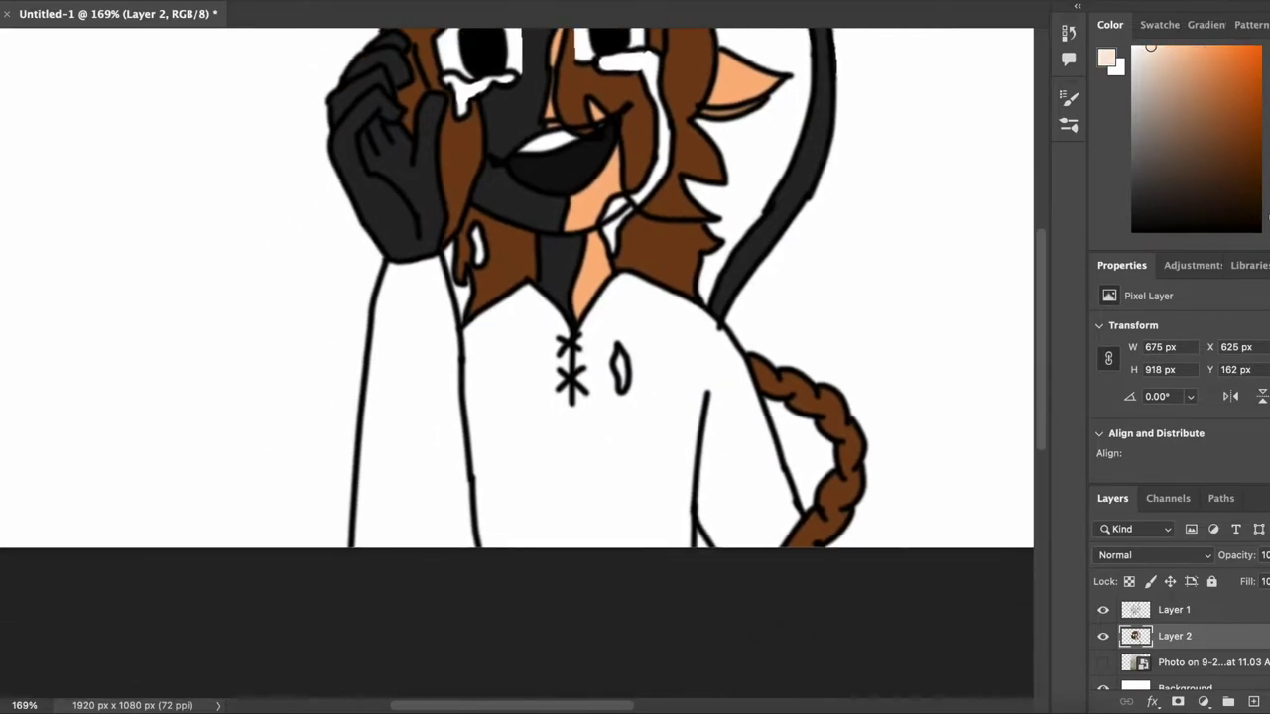
# - Paint a pale cream border just inside the shirt's neckline, shoulder, side and sleeve outlines
pyautogui.scroll(3, 515, 357)
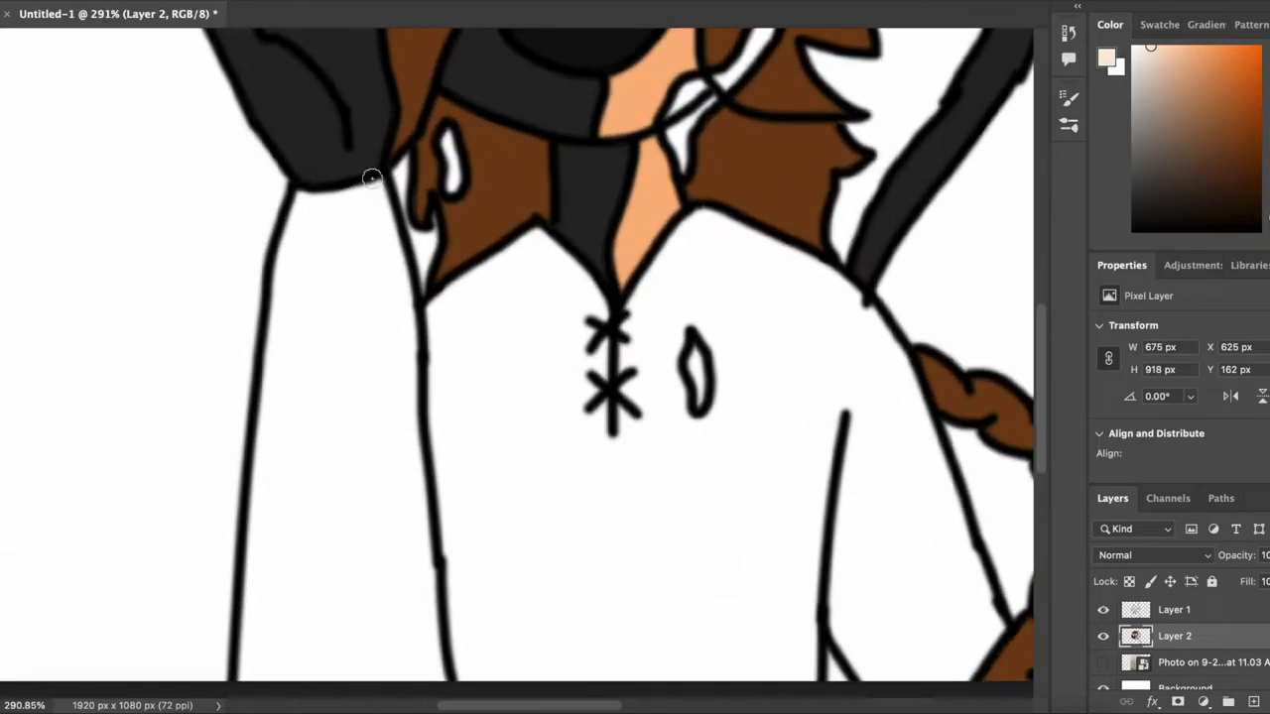
pyautogui.moveTo(378, 180)
pyautogui.mouseDown()
pyautogui.moveTo(408, 310)
pyautogui.moveTo(544, 238)
pyautogui.moveTo(608, 312)
pyautogui.mouseUp()
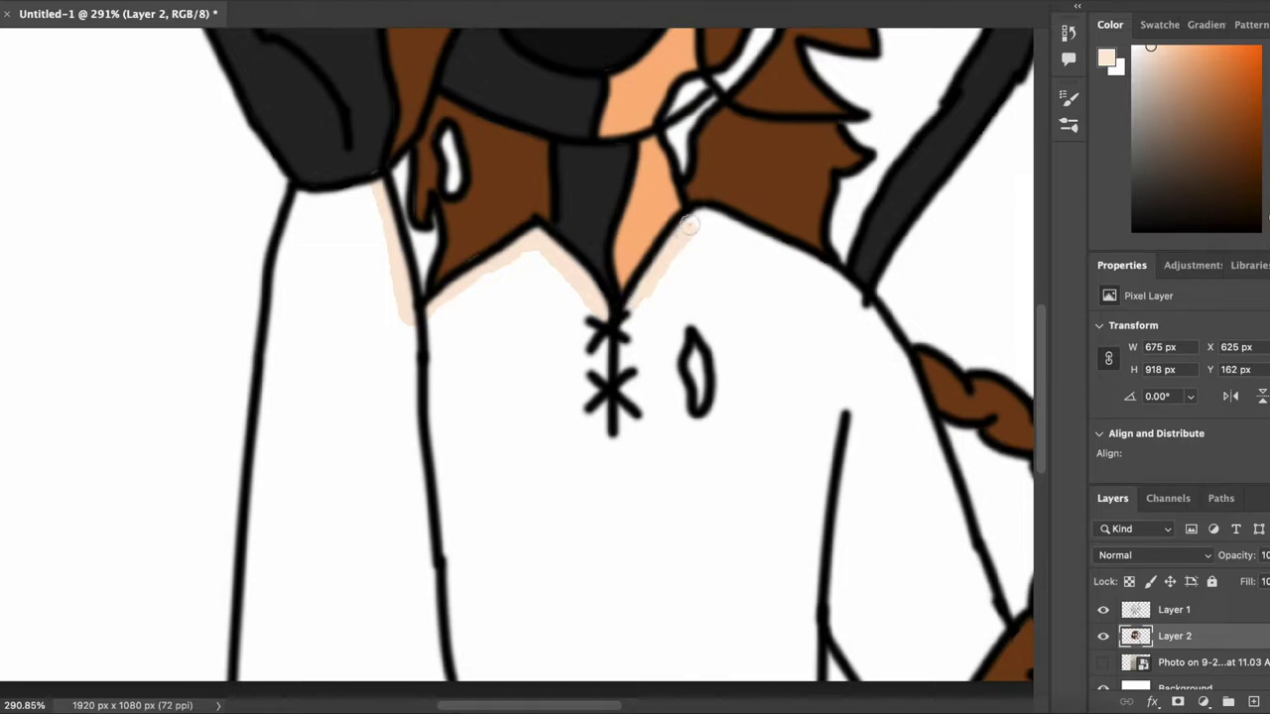
pyautogui.moveTo(694, 210)
pyautogui.mouseDown()
pyautogui.moveTo(843, 287)
pyautogui.moveTo(922, 439)
pyautogui.mouseUp()
pyautogui.scroll(-3, 808, 362)
pyautogui.hscroll(3, 808, 362)
pyautogui.moveTo(754, 279)
pyautogui.mouseDown()
pyautogui.moveTo(838, 506)
pyautogui.moveTo(806, 553)
pyautogui.mouseUp()
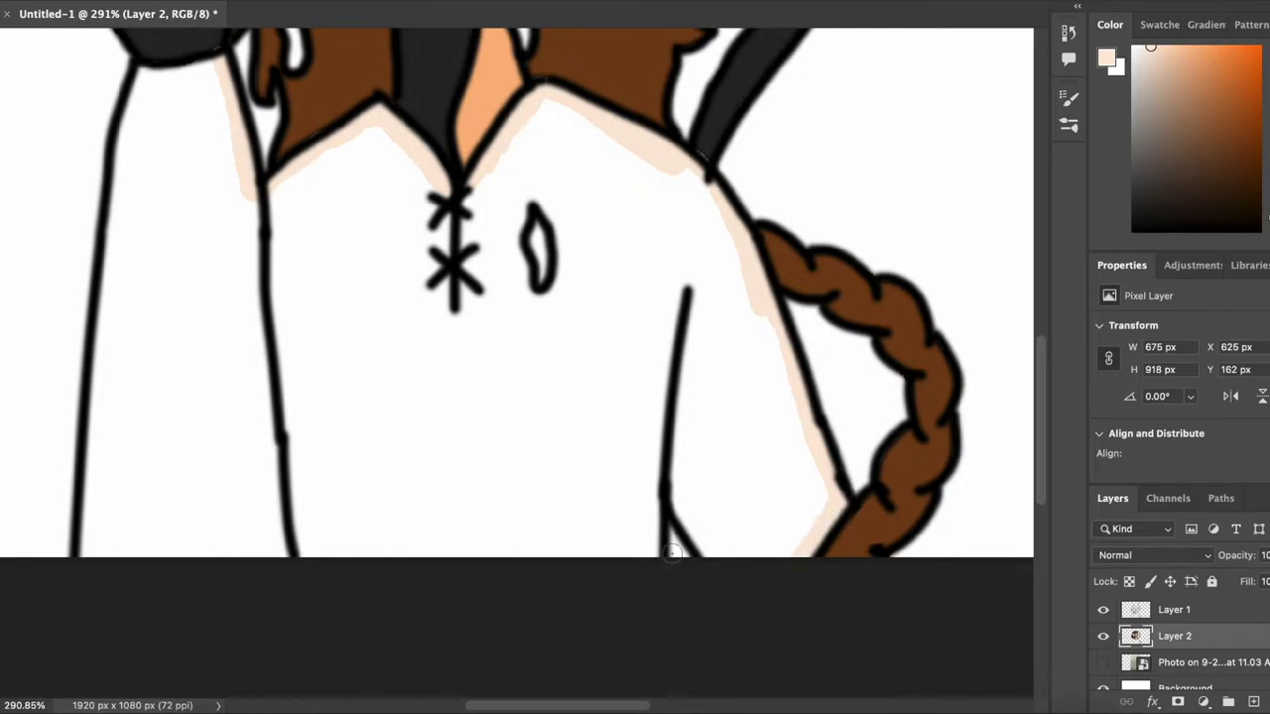
pyautogui.moveTo(657, 487); pyautogui.dragTo(649, 554)
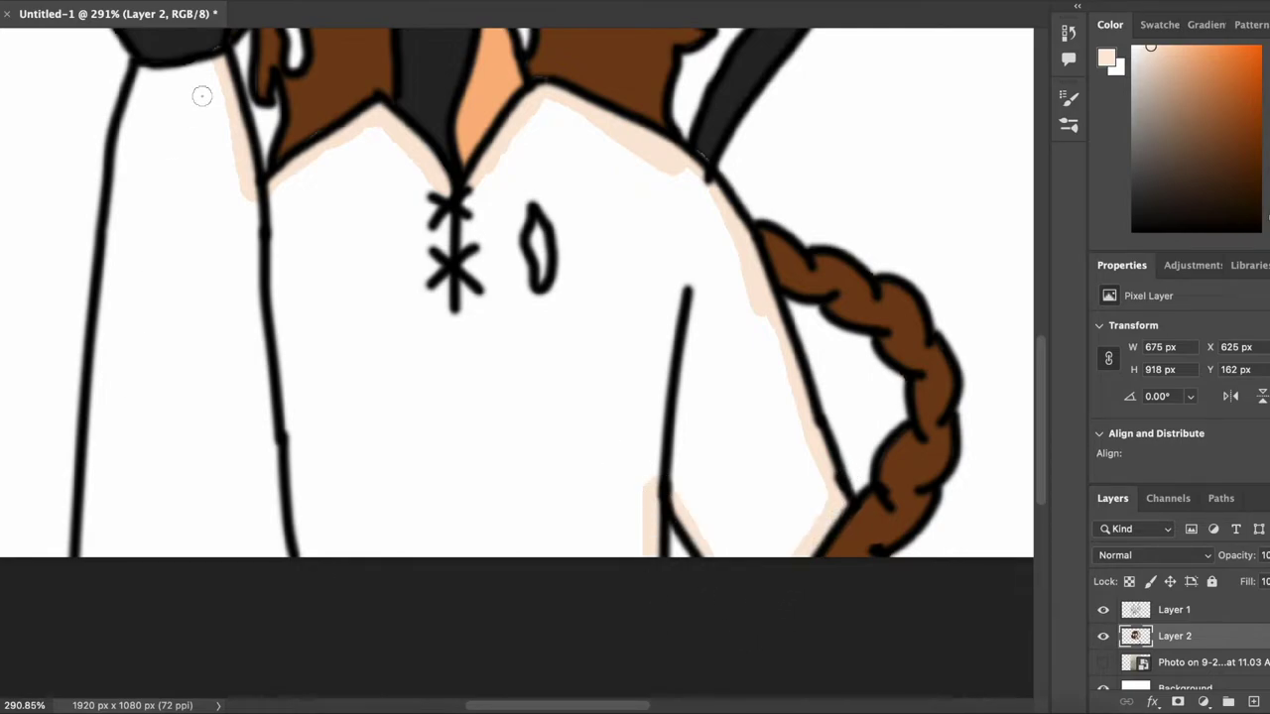
pyautogui.moveTo(149, 75)
pyautogui.mouseDown()
pyautogui.moveTo(109, 261)
pyautogui.moveTo(81, 553)
pyautogui.mouseUp()
# - Paint a cream ring around the teardrop on the chest and fill the rest of the shirt with the same cream
pyautogui.scroll(5, 618, 191)
pyautogui.scroll(3, 618, 190)
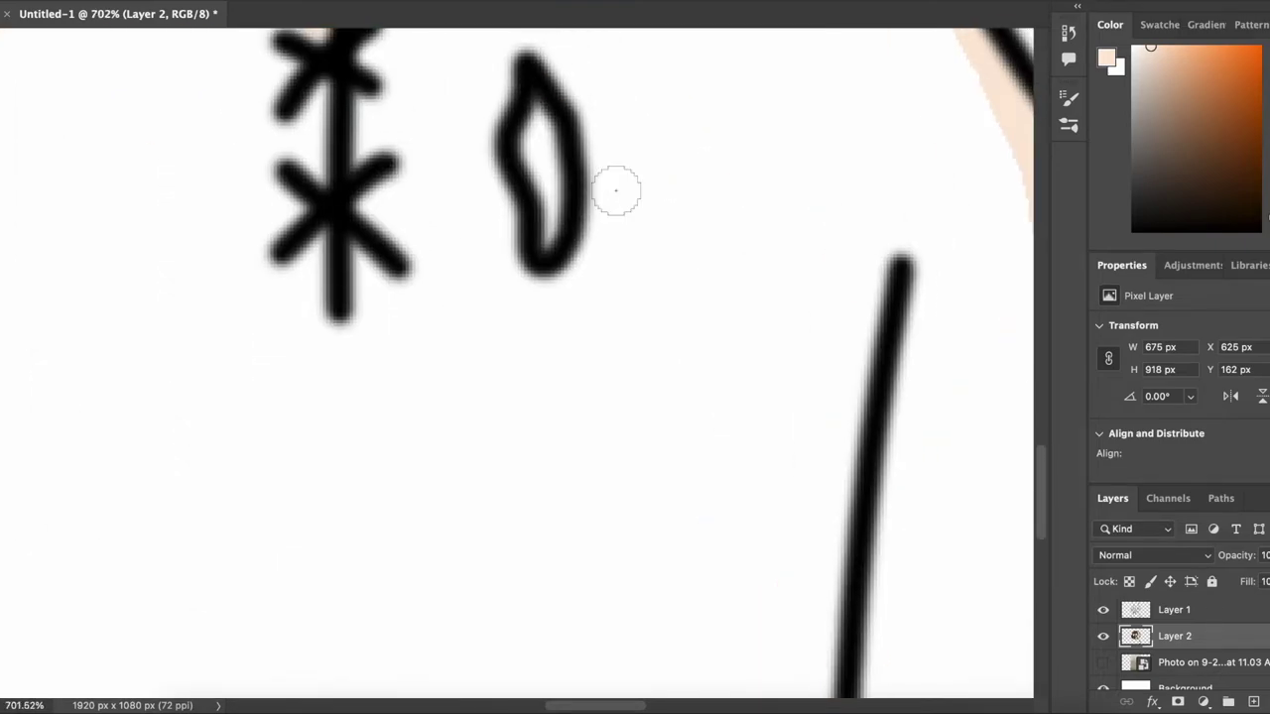
pyautogui.moveTo(515, 114)
pyautogui.mouseDown()
pyautogui.moveTo(557, 190)
pyautogui.moveTo(577, 283)
pyautogui.moveTo(526, 358)
pyautogui.moveTo(463, 347)
pyautogui.moveTo(462, 304)
pyautogui.moveTo(481, 357)
pyautogui.mouseUp()
pyautogui.moveTo(515, 74)
pyautogui.mouseDown()
pyautogui.moveTo(486, 100)
pyautogui.moveTo(439, 227)
pyautogui.moveTo(456, 318)
pyautogui.mouseUp()
pyautogui.scroll(-5, 501, 405)
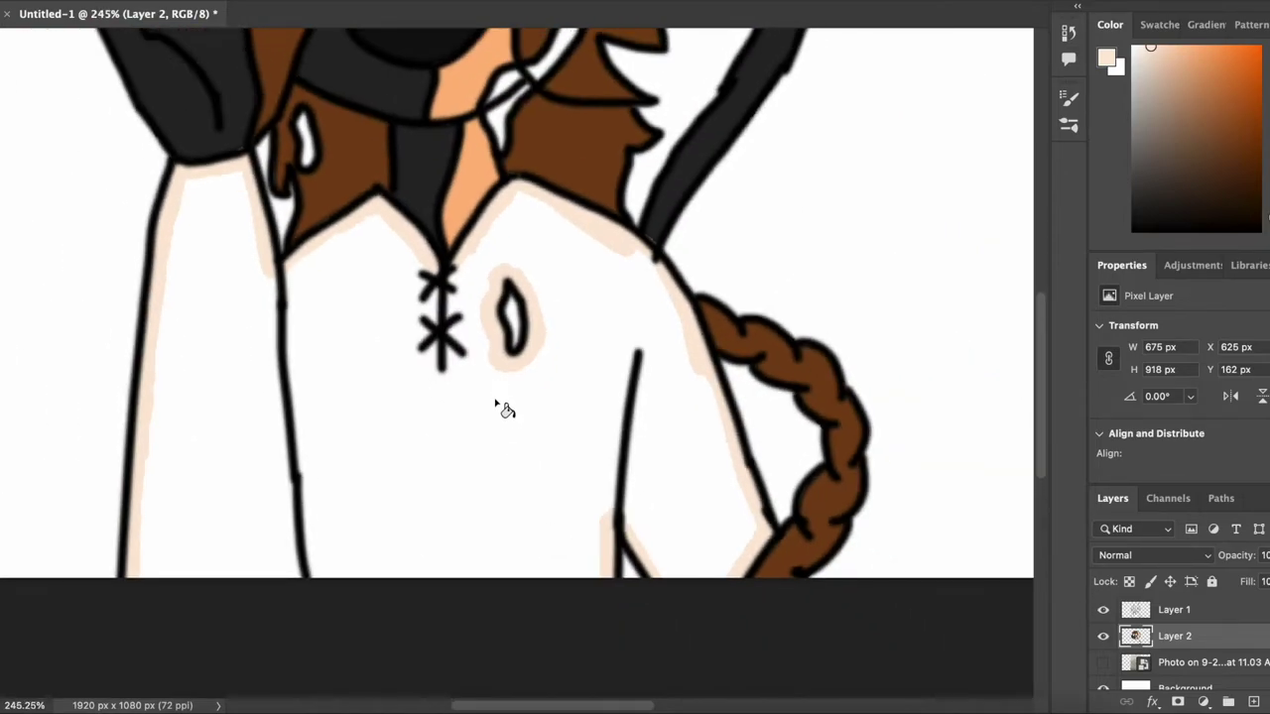
pyautogui.click(500, 416)
# - Set the foreground colour to a pale aqua and paint the long tear running down the cheek to the neck
pyautogui.click(1269, 138)
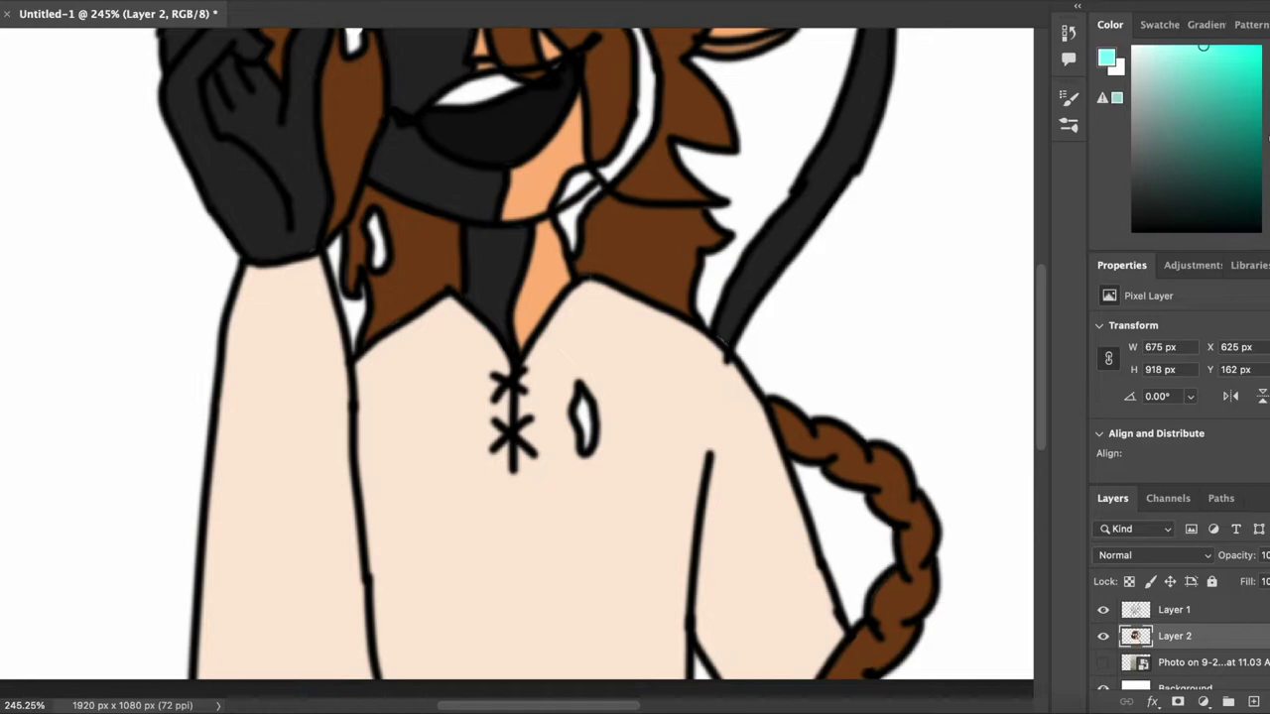
pyautogui.scroll(6, 484, 264)
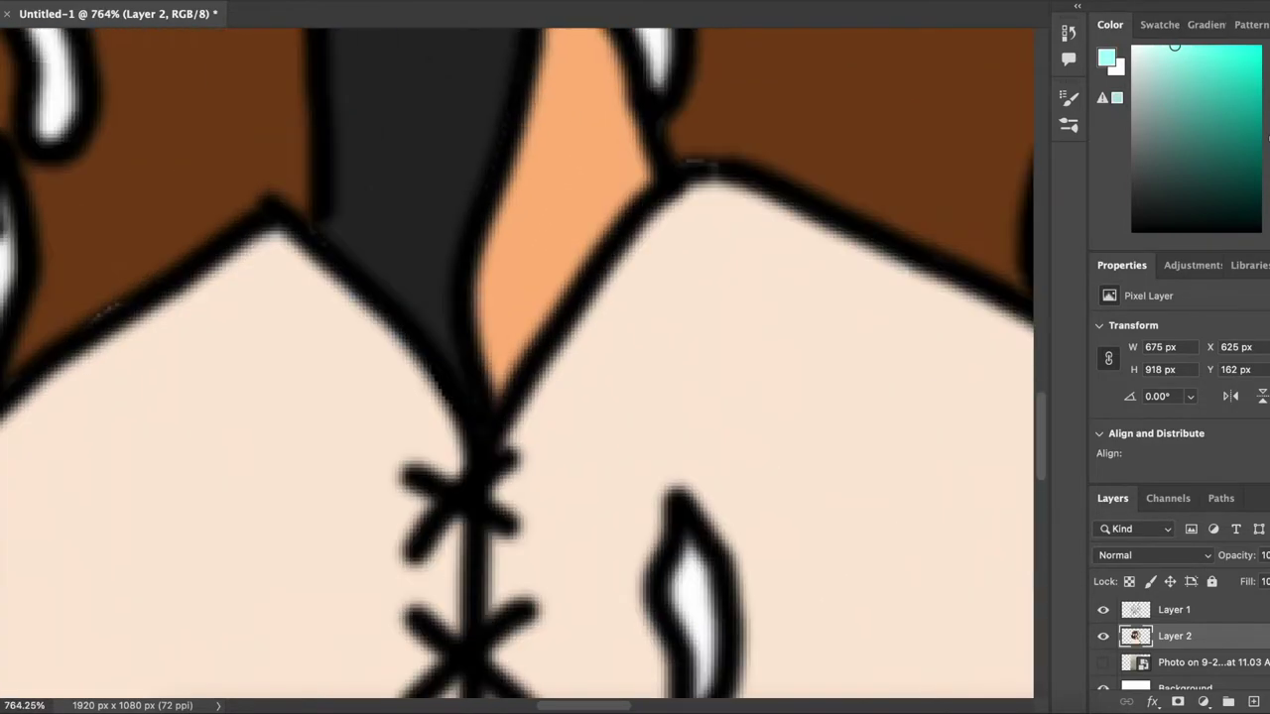
pyautogui.scroll(9, 484, 264)
pyautogui.hscroll(5, 484, 264)
pyautogui.moveTo(176, 161)
pyautogui.mouseDown()
pyautogui.moveTo(320, 178)
pyautogui.moveTo(377, 230)
pyautogui.moveTo(394, 149)
pyautogui.moveTo(367, 127)
pyautogui.moveTo(183, 154)
pyautogui.moveTo(299, 153)
pyautogui.moveTo(389, 252)
pyautogui.moveTo(419, 371)
pyautogui.mouseUp()
pyautogui.scroll(-5, 420, 371)
pyautogui.hscroll(-2, 420, 371)
pyautogui.moveTo(542, 105)
pyautogui.mouseDown()
pyautogui.moveTo(537, 268)
pyautogui.moveTo(462, 451)
pyautogui.moveTo(517, 91)
pyautogui.moveTo(534, 225)
pyautogui.moveTo(515, 402)
pyautogui.mouseUp()
pyautogui.press('super+z')
pyautogui.moveTo(530, 155)
pyautogui.mouseDown()
pyautogui.moveTo(505, 367)
pyautogui.moveTo(523, 295)
pyautogui.moveTo(449, 478)
pyautogui.moveTo(381, 531)
pyautogui.moveTo(432, 503)
pyautogui.moveTo(356, 511)
pyautogui.moveTo(282, 662)
pyautogui.mouseUp()
pyautogui.scroll(-5, 282, 663)
pyautogui.hscroll(-3, 281, 662)
pyautogui.moveTo(392, 494)
pyautogui.mouseDown()
pyautogui.moveTo(460, 380)
pyautogui.moveTo(385, 533)
pyautogui.mouseUp()
# - Paint the remaining tears pale aqua: the drops on the chest and hair and the tear under the other eye
pyautogui.scroll(-6, 386, 565)
pyautogui.moveTo(474, 283); pyautogui.dragTo(491, 421)
pyautogui.scroll(6, 490, 424)
pyautogui.hscroll(-6, 490, 424)
pyautogui.moveTo(452, 296)
pyautogui.mouseDown()
pyautogui.moveTo(463, 385)
pyautogui.moveTo(453, 425)
pyautogui.mouseUp()
pyautogui.scroll(6, 451, 420)
pyautogui.scroll(3, 452, 424)
pyautogui.moveTo(263, 334)
pyautogui.mouseDown()
pyautogui.moveTo(427, 359)
pyautogui.moveTo(570, 332)
pyautogui.moveTo(419, 346)
pyautogui.moveTo(330, 481)
pyautogui.moveTo(265, 335)
pyautogui.moveTo(397, 357)
pyautogui.mouseUp()
pyautogui.hotkey('ctrl', 'z')
pyautogui.scroll(-8, 396, 357)
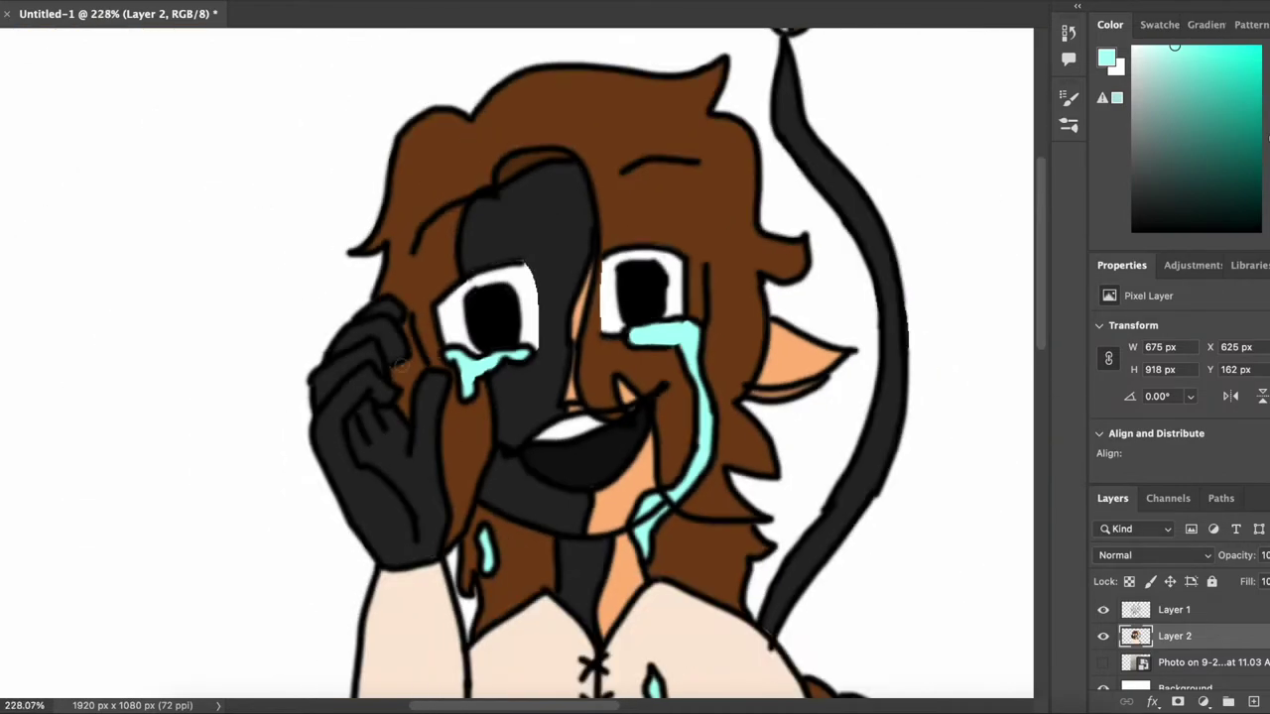
pyautogui.scroll(3, 403, 361)
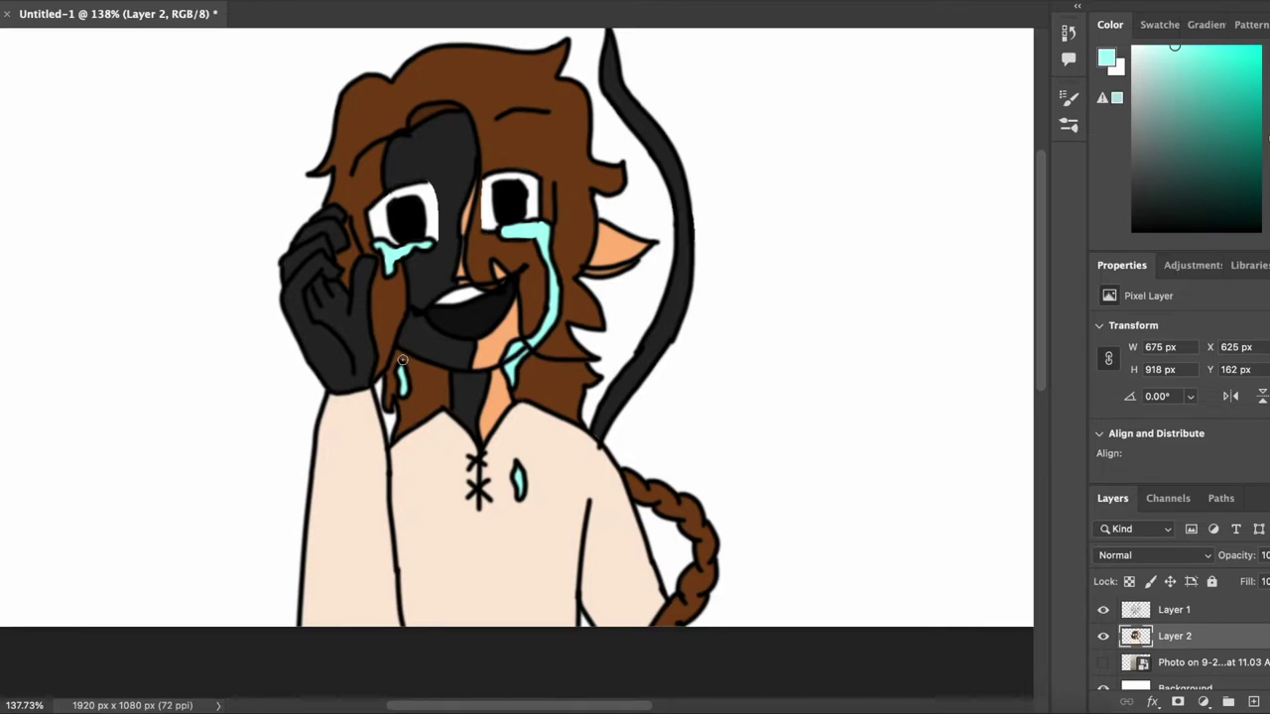
# - Sample the hand's dark grey and lighten the foreground colour to a medium-dark grey
pyautogui.scroll(2, 723, 427)
pyautogui.hscroll(-1, 723, 428)
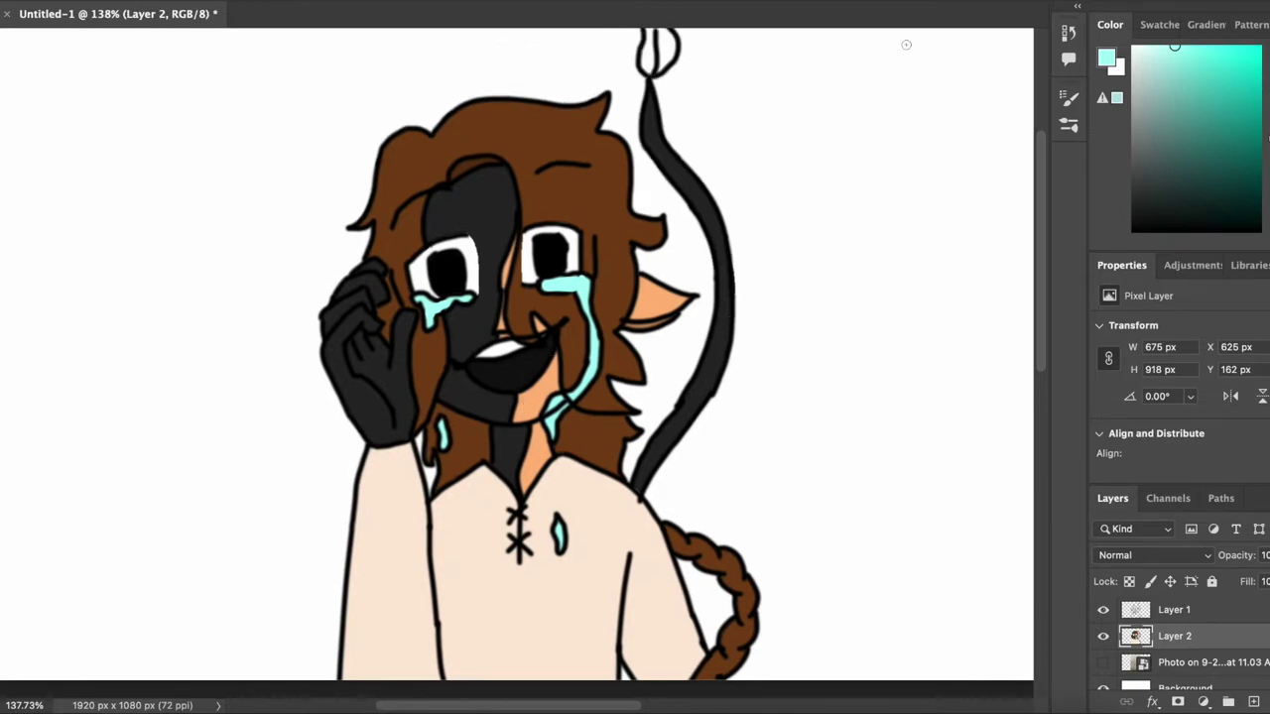
pyautogui.click(383, 371)
pyautogui.moveTo(1137, 172); pyautogui.dragTo(1132, 171)
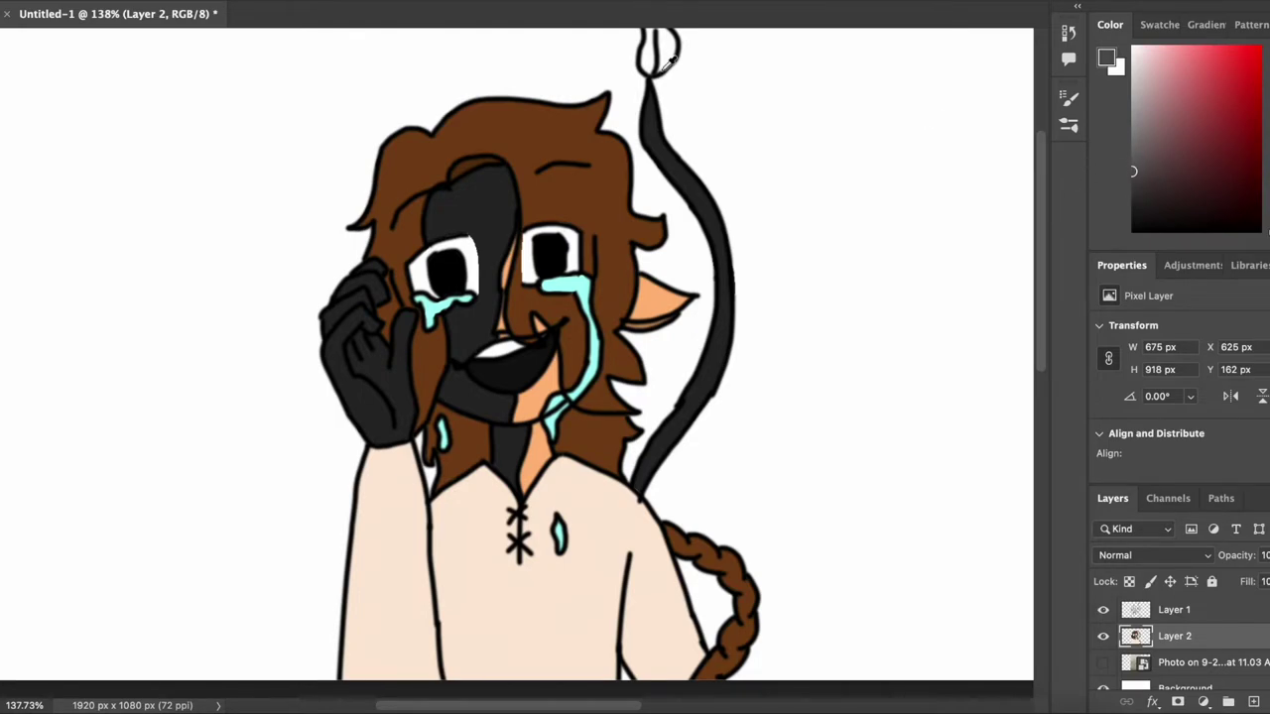
# - Paint the leaf-shaped tip of the tail grey up to its outline
pyautogui.scroll(5, 663, 71)
pyautogui.scroll(-3, 663, 70)
pyautogui.hscroll(-3, 664, 71)
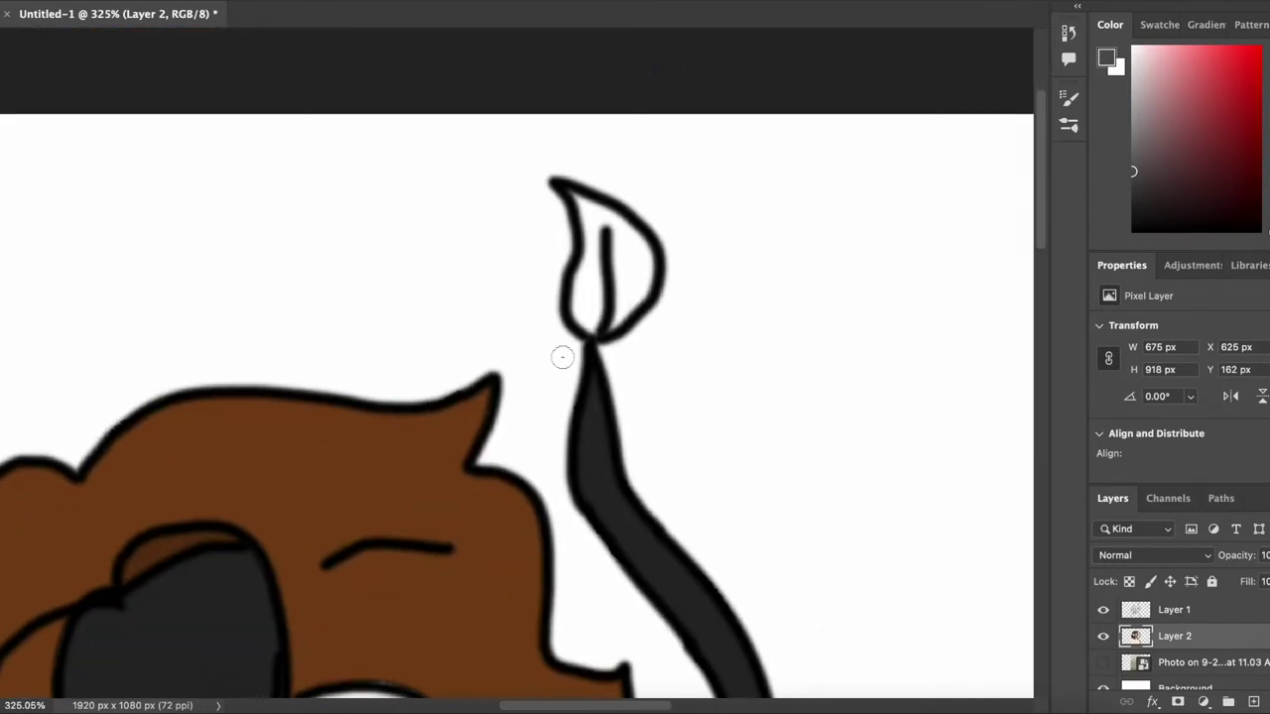
pyautogui.scroll(5, 561, 354)
pyautogui.moveTo(426, 164); pyautogui.dragTo(626, 355)
pyautogui.moveTo(536, 215)
pyautogui.mouseDown()
pyautogui.moveTo(688, 379)
pyautogui.moveTo(592, 532)
pyautogui.mouseUp()
pyautogui.press('super+z')
pyautogui.scroll(-5, 609, 440)
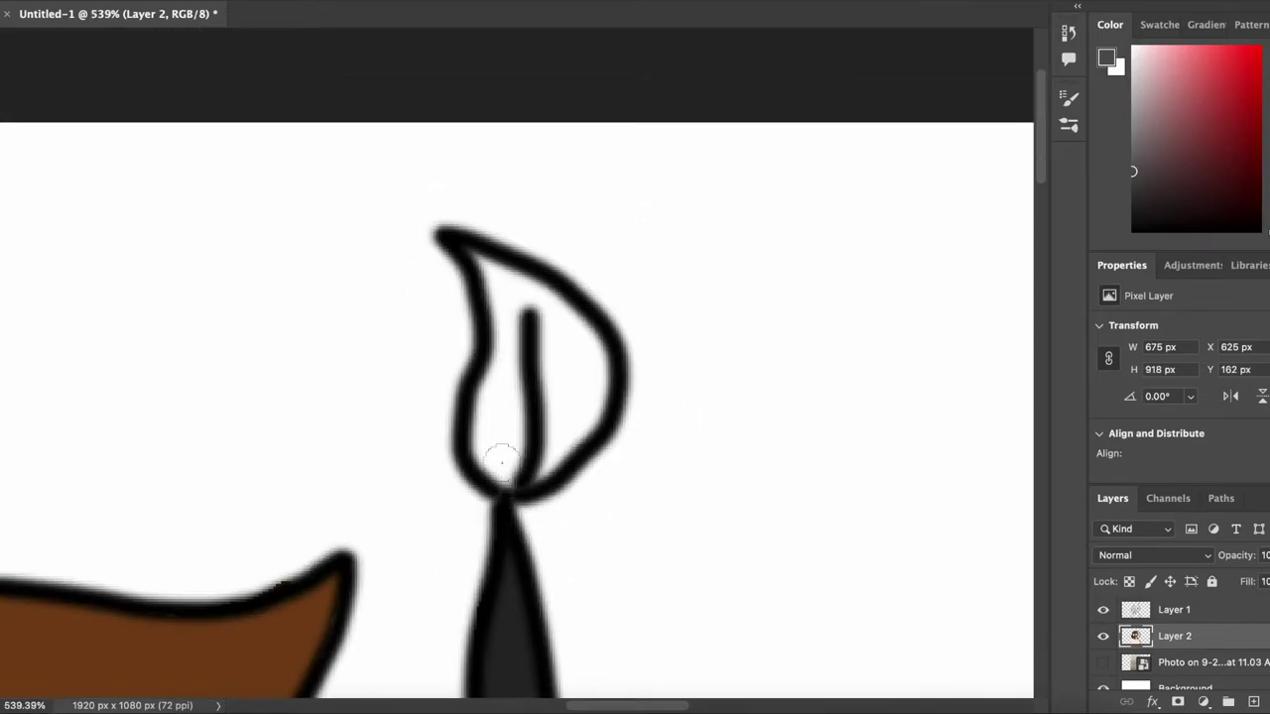
pyautogui.moveTo(472, 254)
pyautogui.mouseDown()
pyautogui.moveTo(568, 321)
pyautogui.moveTo(526, 279)
pyautogui.moveTo(603, 358)
pyautogui.moveTo(590, 411)
pyautogui.moveTo(551, 467)
pyautogui.moveTo(511, 472)
pyautogui.moveTo(484, 435)
pyautogui.moveTo(496, 283)
pyautogui.moveTo(533, 392)
pyautogui.moveTo(504, 440)
pyautogui.moveTo(531, 330)
pyautogui.moveTo(553, 391)
pyautogui.moveTo(571, 345)
pyautogui.mouseUp()
pyautogui.scroll(-10, 570, 343)
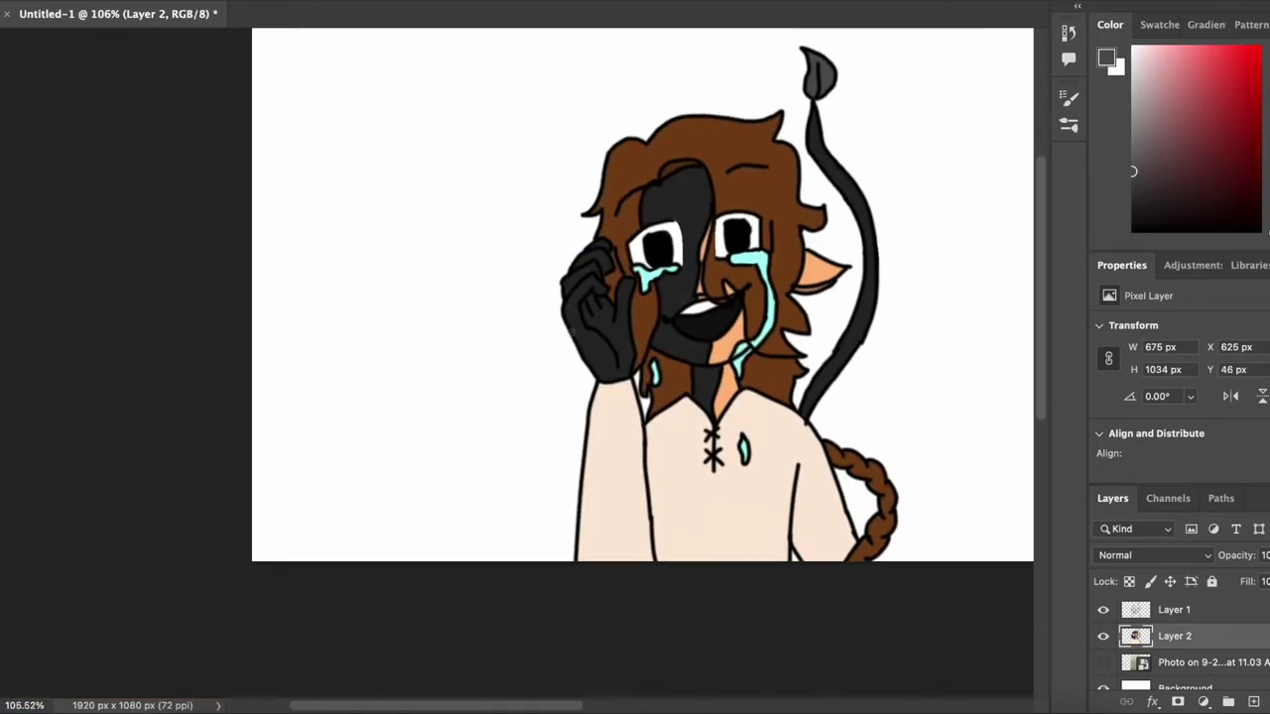
# - Select the Background layer, hiding Layer 1 and Layer 2 while doing so and showing them again
pyautogui.scroll(5, 535, 367)
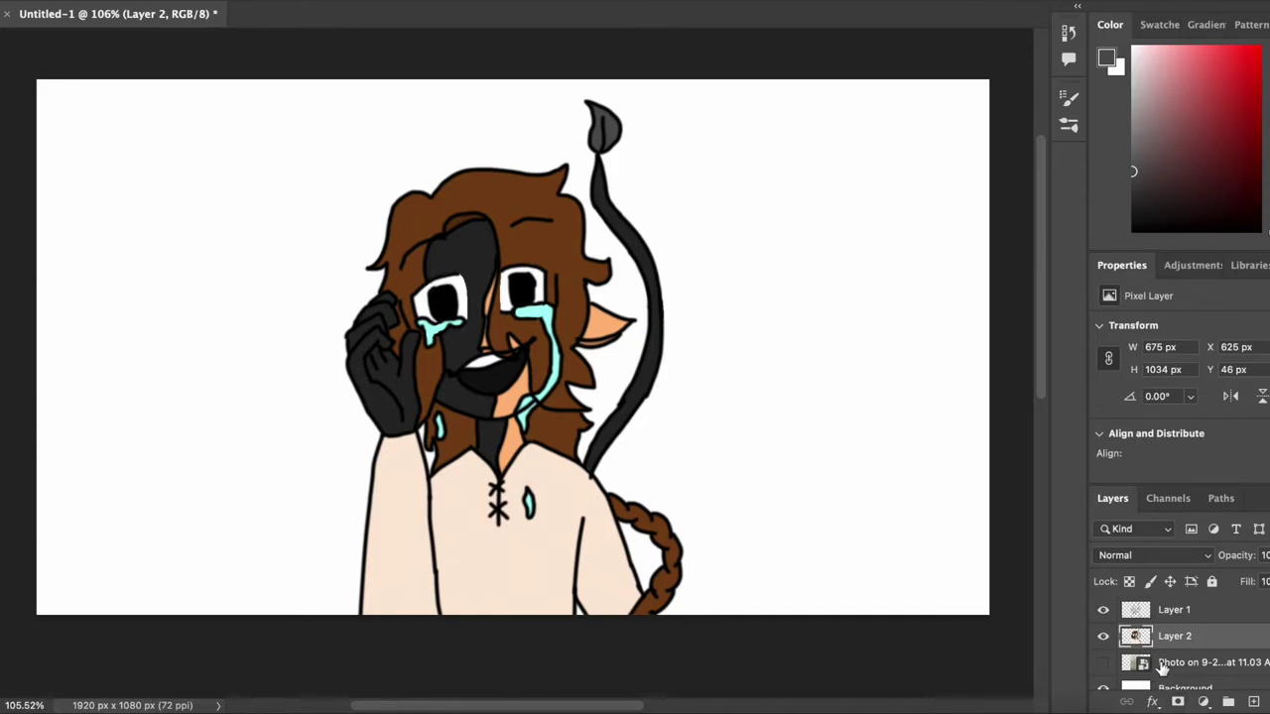
pyautogui.click(1103, 636)
pyautogui.click(1103, 609)
pyautogui.scroll(-1, 1210, 684)
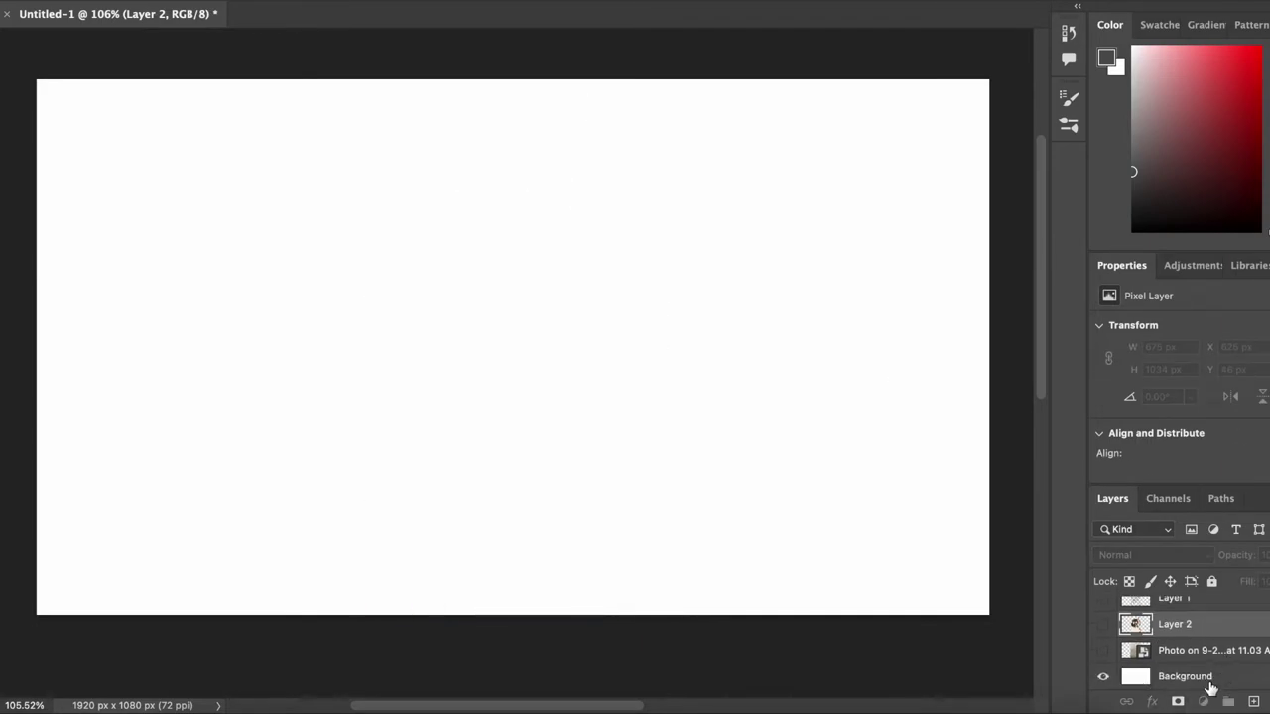
pyautogui.click(1210, 683)
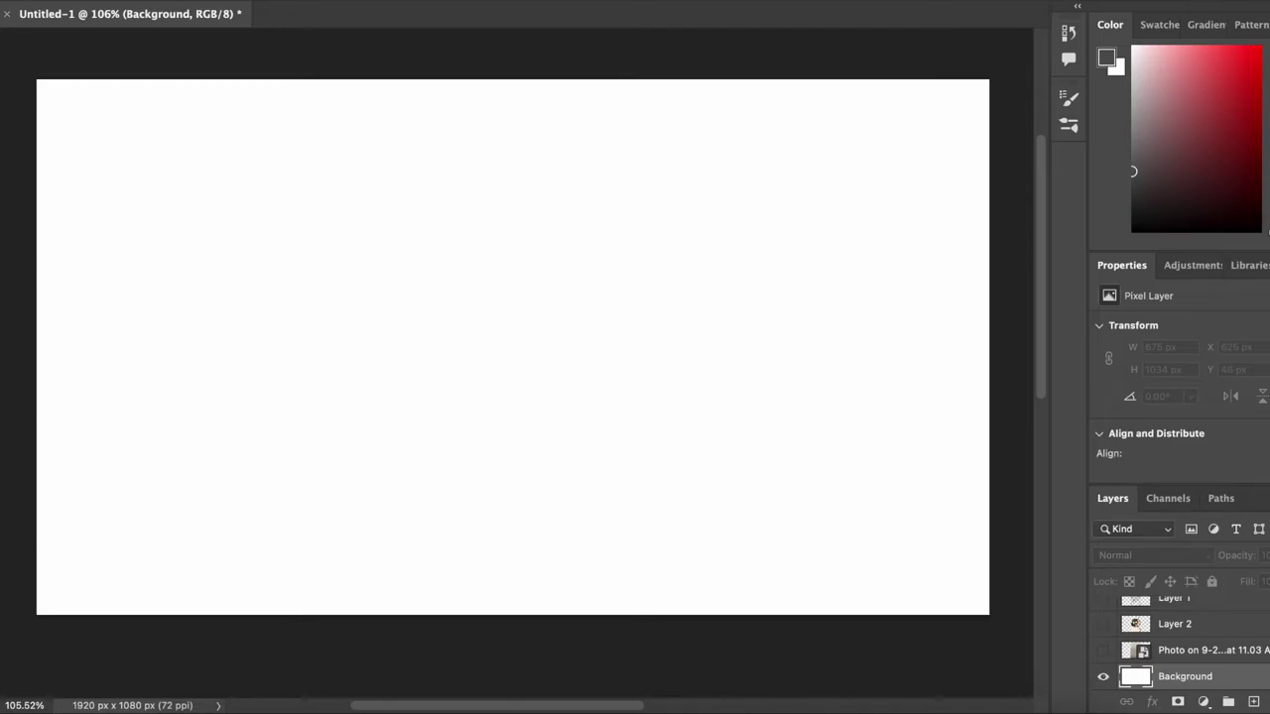
pyautogui.click(1102, 603)
pyautogui.click(1102, 624)
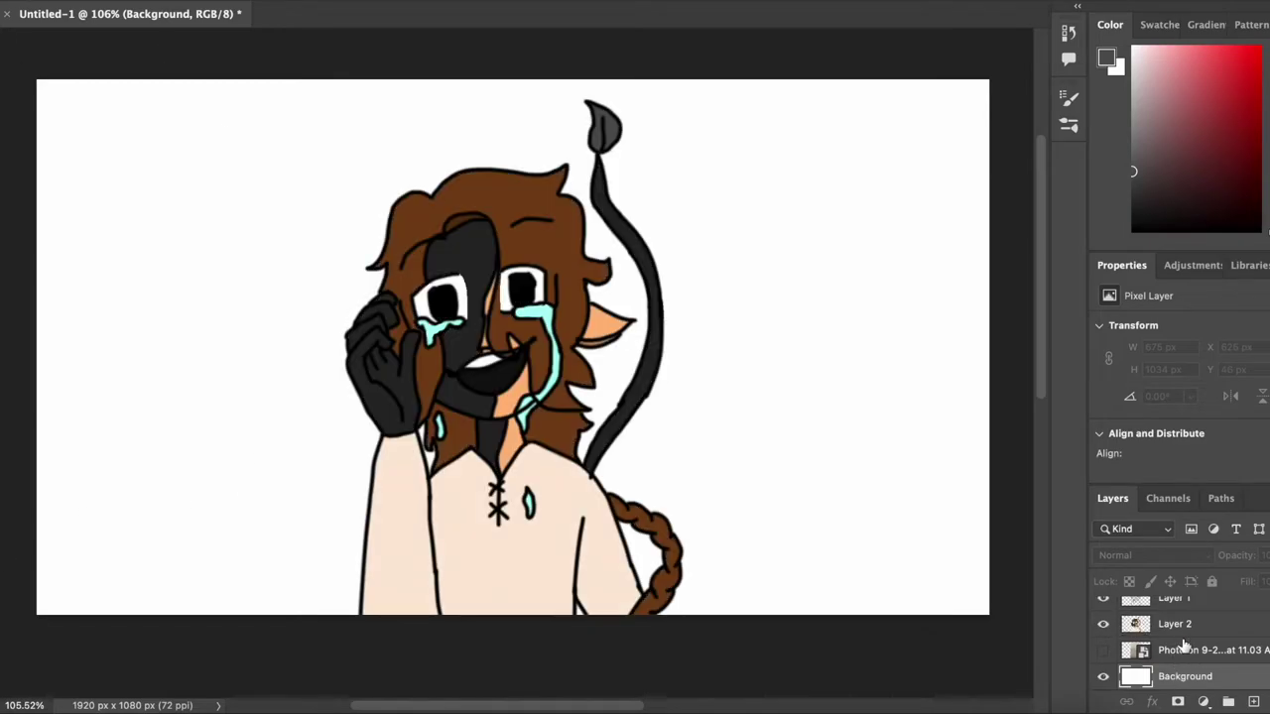
# - Try black-to-white gradients inward from the left and right edges on the Background layer, and undo the right one
pyautogui.rightClick(1, 333)
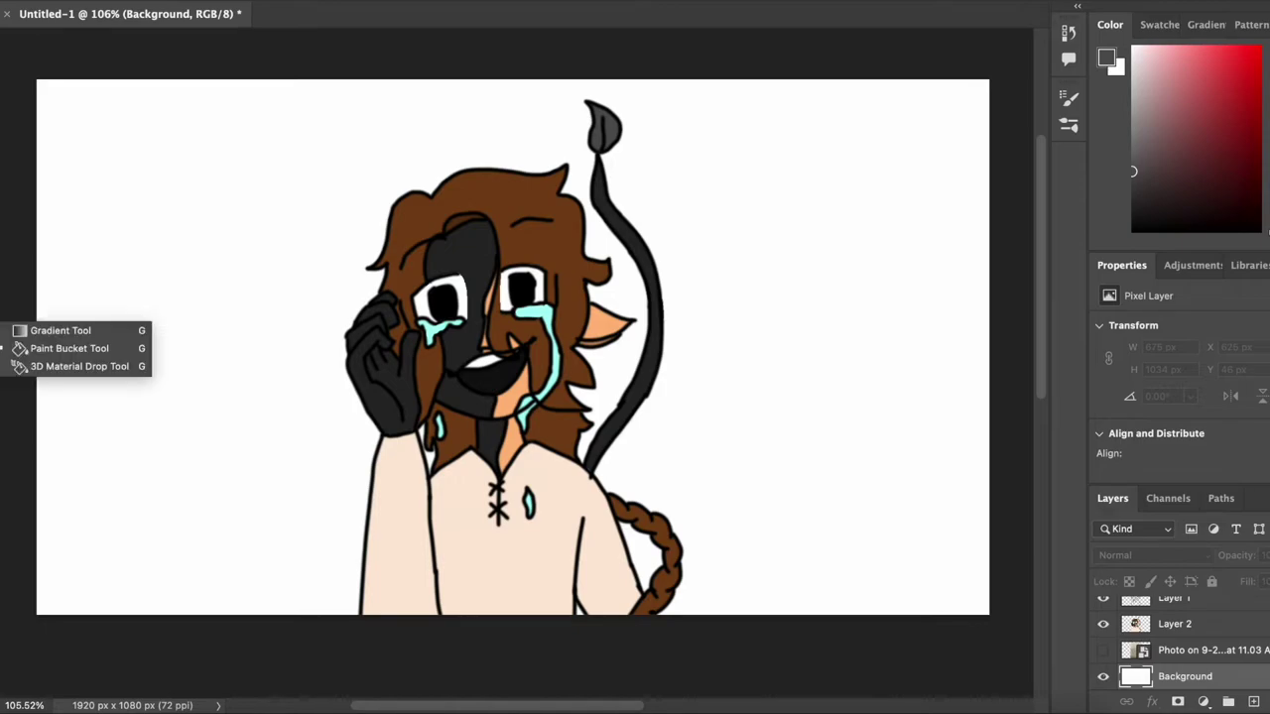
pyautogui.click(47, 333)
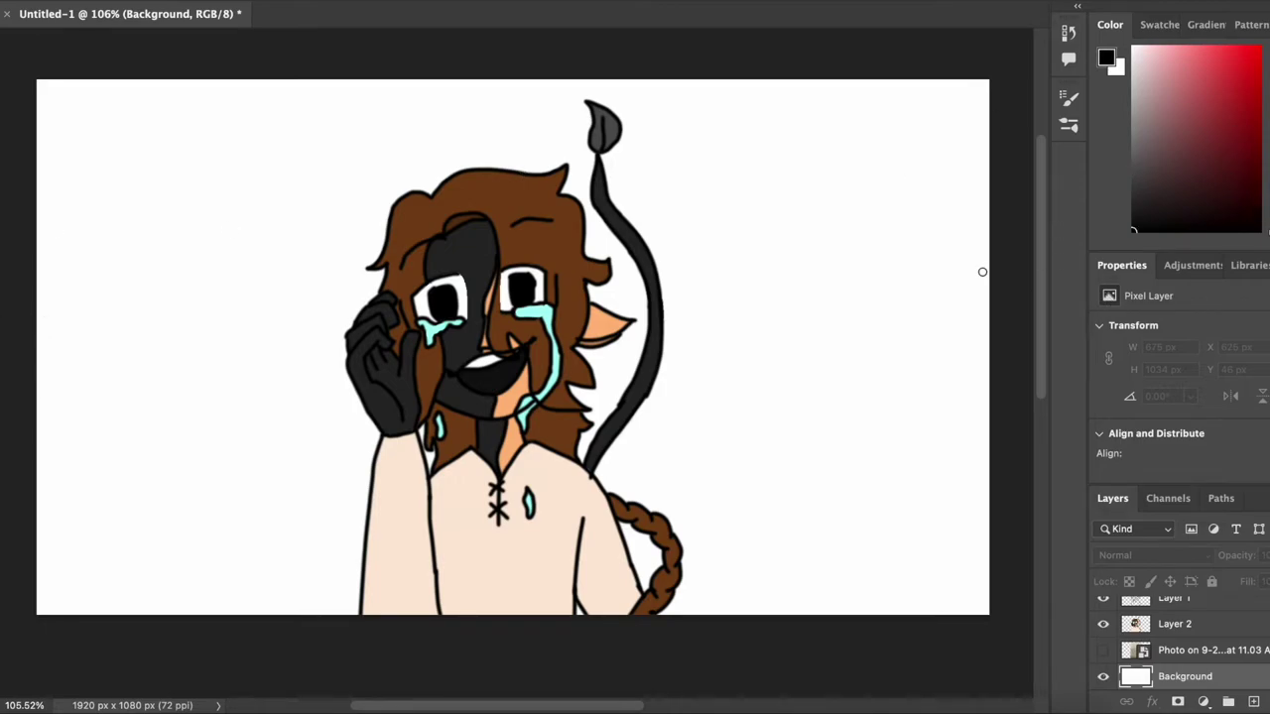
pyautogui.moveTo(37, 334); pyautogui.dragTo(303, 341)
pyautogui.moveTo(932, 321); pyautogui.dragTo(746, 324)
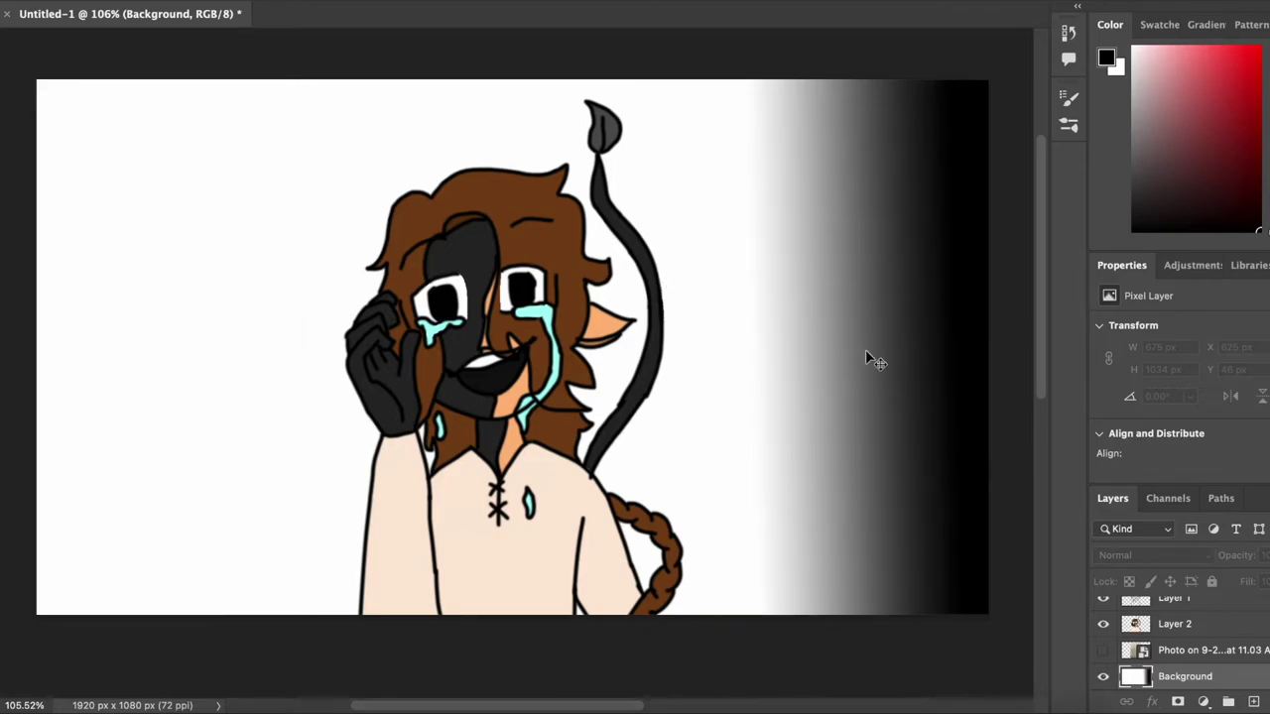
pyautogui.hotkey('ctrl', 'z')
# - Try a black-to-white gradient from the canvas's right edge on one new layer and from its top edge on another
pyautogui.click(1252, 702)
pyautogui.moveTo(829, 336); pyautogui.dragTo(765, 346)
pyautogui.scroll(-1, 1215, 627)
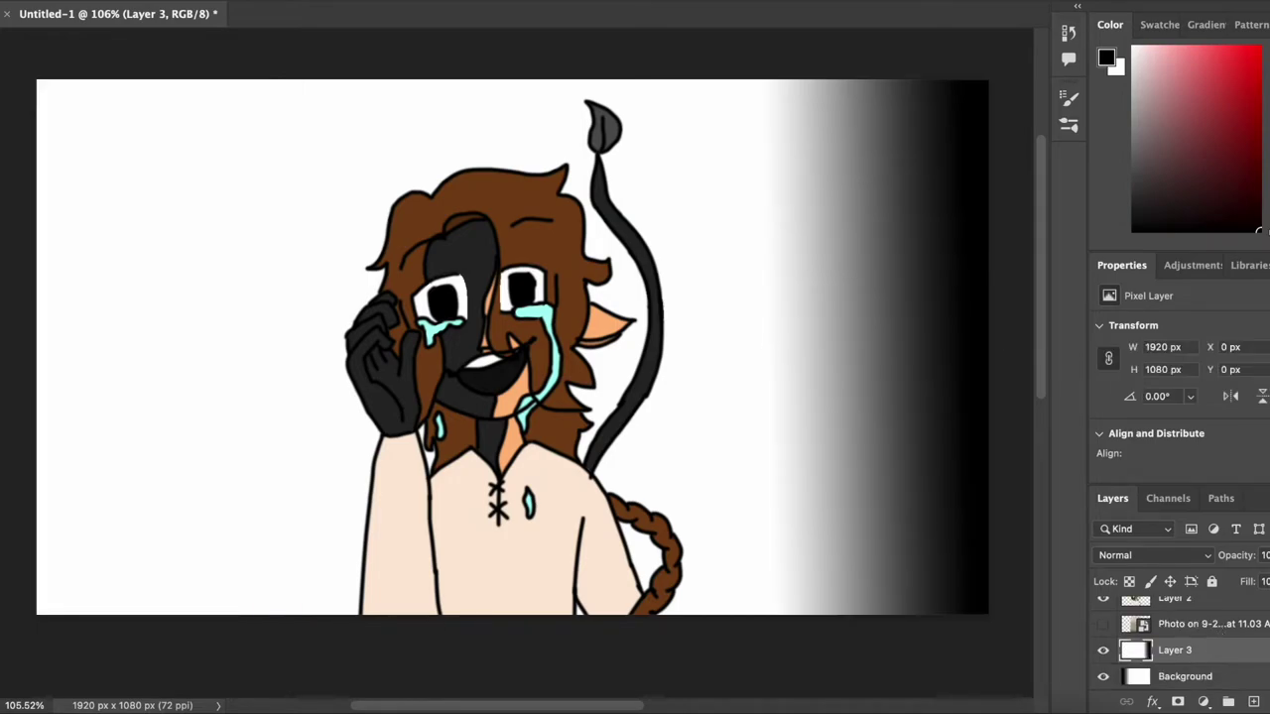
pyautogui.click(1253, 702)
pyautogui.moveTo(495, 182); pyautogui.dragTo(492, 183)
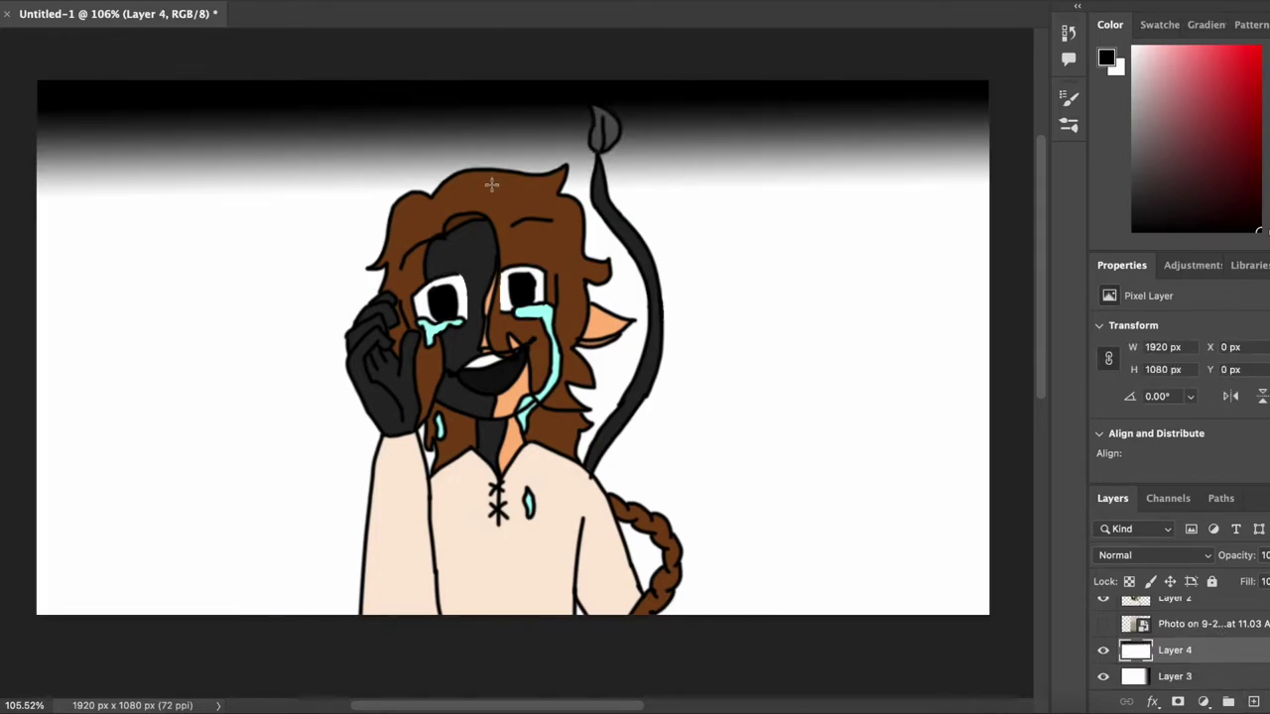
# - Try a black-to-white gradient rising from the bottom edge of the canvas on another new layer
pyautogui.click(1253, 702)
pyautogui.moveTo(653, 631); pyautogui.dragTo(652, 629)
pyautogui.hotkey('ctrl', 'z')
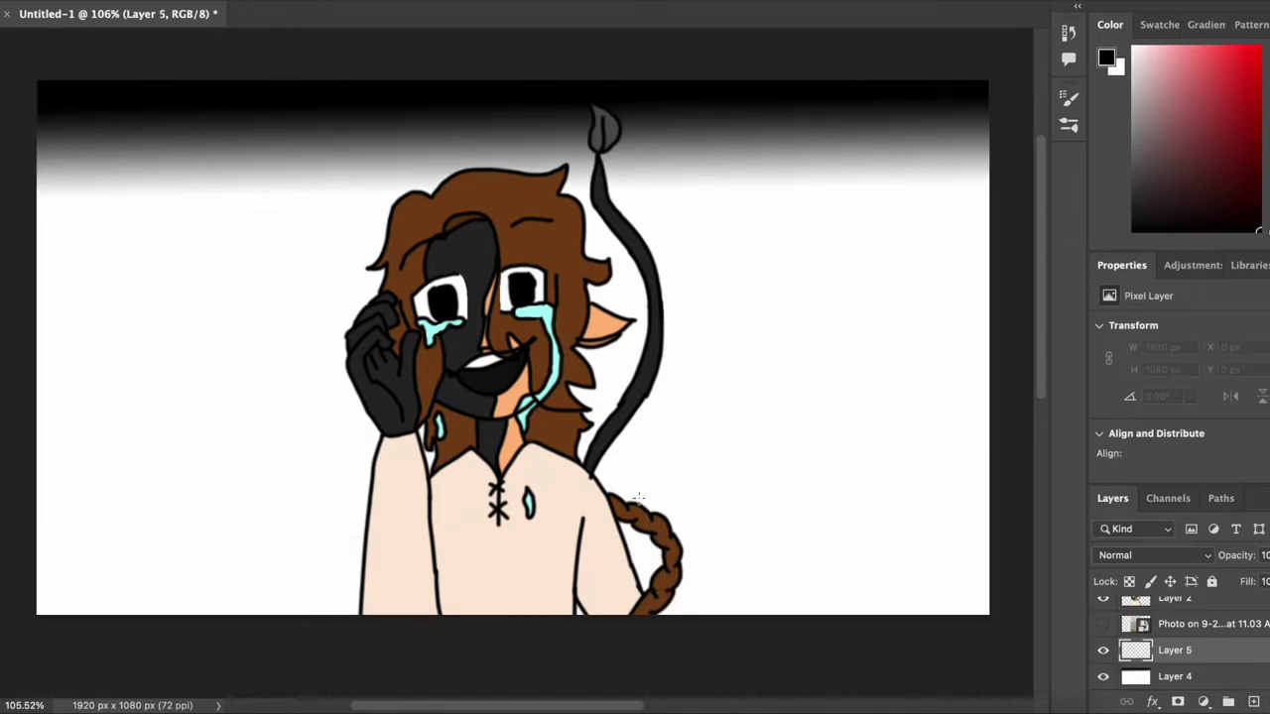
pyautogui.moveTo(512, 486); pyautogui.dragTo(508, 483)
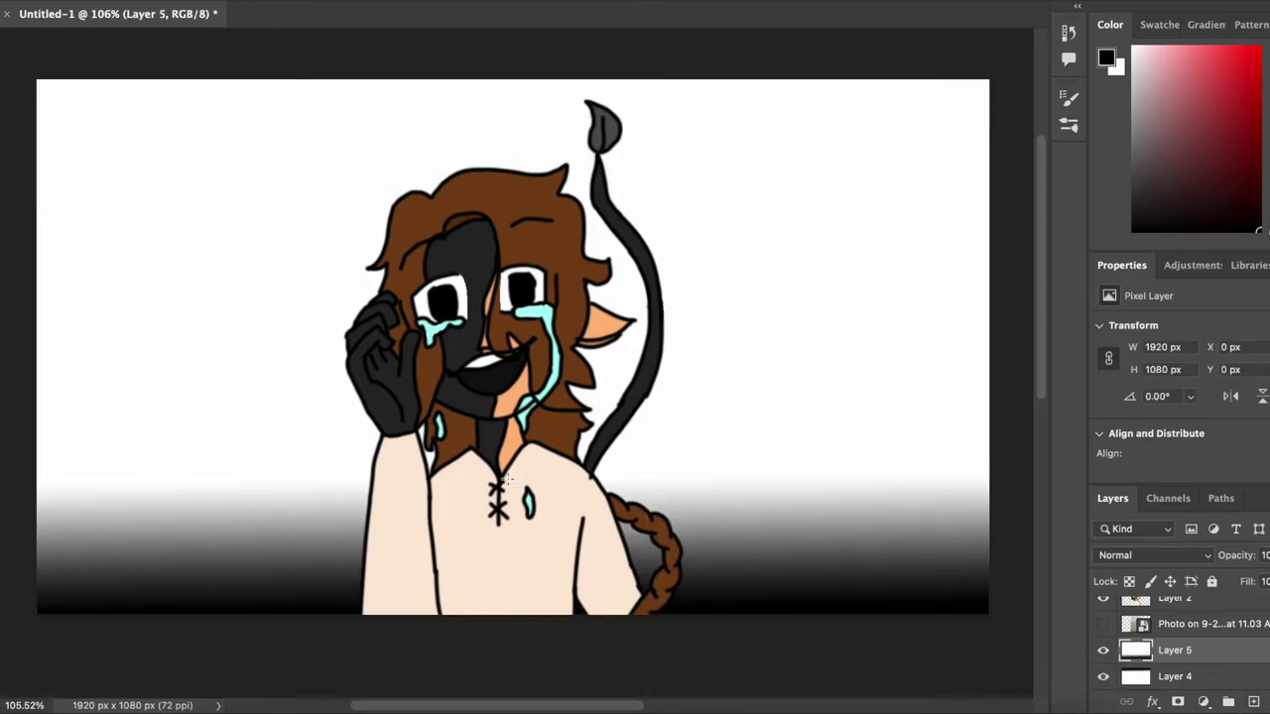
# - Enlarge the Eraser and try erasing the upper part of Layer 5 to expose the top gradient beneath
pyautogui.press('f')
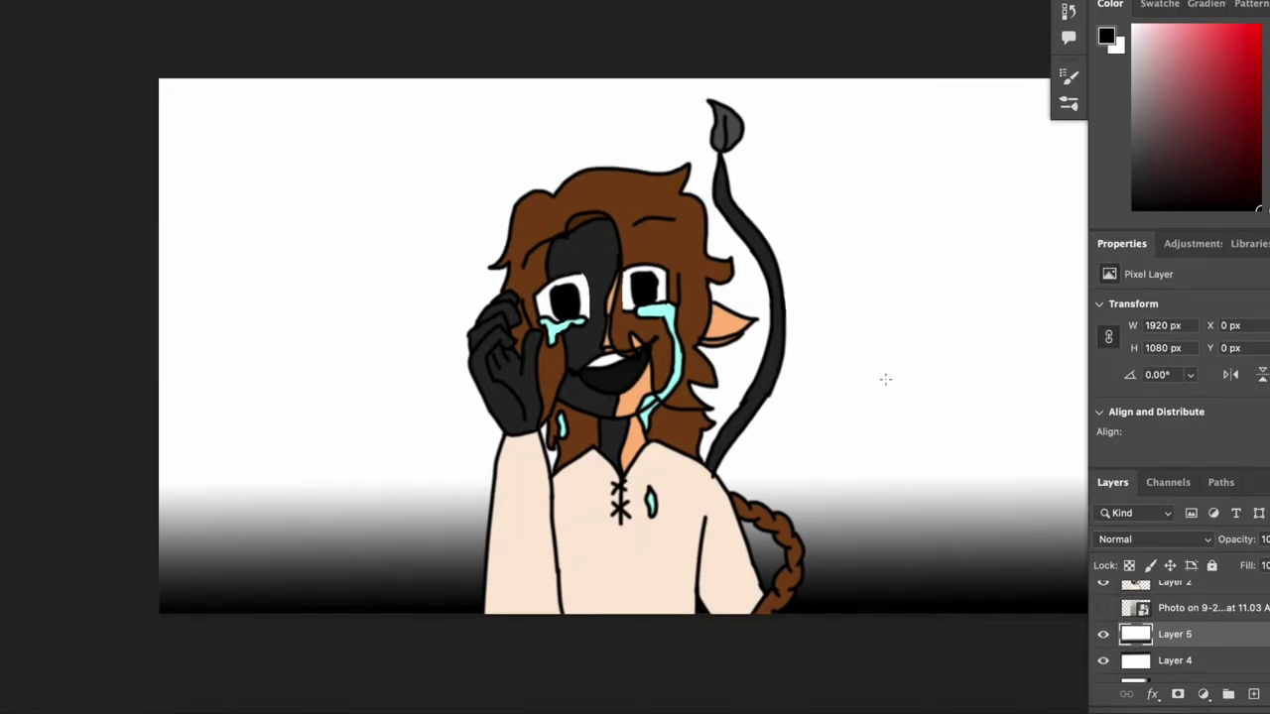
pyautogui.hscroll(5, 885, 378)
pyautogui.hscroll(-3, 884, 378)
pyautogui.click(4, 0)
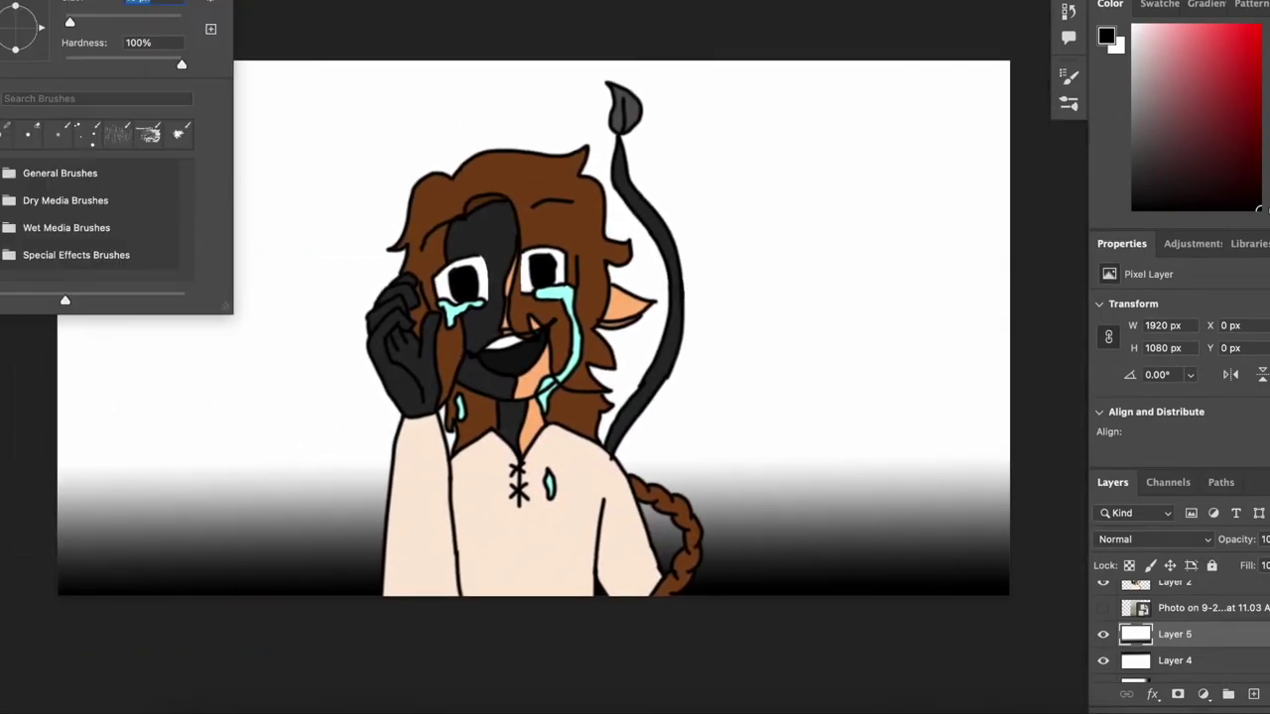
pyautogui.write('100')
pyautogui.press('Return')
pyautogui.click(4, 0)
pyautogui.press('Return')
pyautogui.moveTo(129, 109)
pyautogui.mouseDown()
pyautogui.moveTo(283, 125)
pyautogui.moveTo(992, 99)
pyautogui.mouseUp()
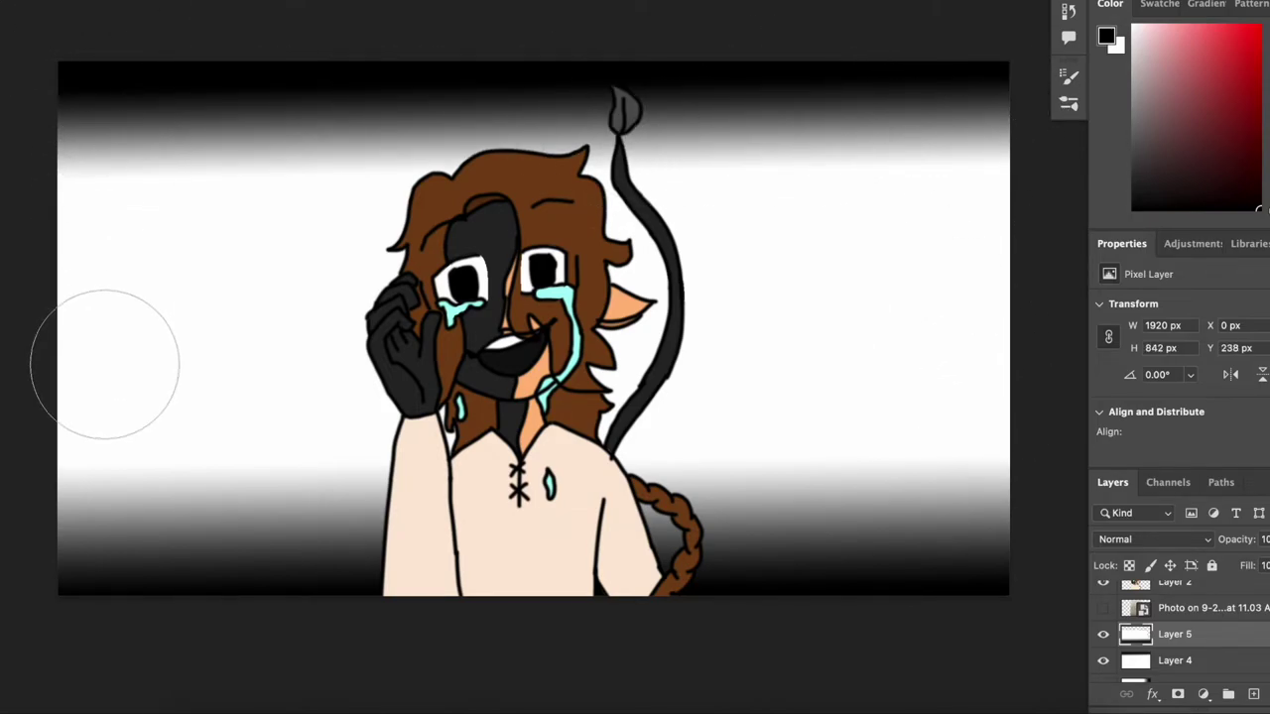
# - Try erasing parts of Layer 4 and Layer 5 near the canvas's right edge to expose the right-hand gradient
pyautogui.click(1220, 662)
pyautogui.moveTo(987, 206)
pyautogui.mouseDown()
pyautogui.moveTo(994, 382)
pyautogui.moveTo(954, 188)
pyautogui.moveTo(936, 220)
pyautogui.moveTo(631, 205)
pyautogui.mouseUp()
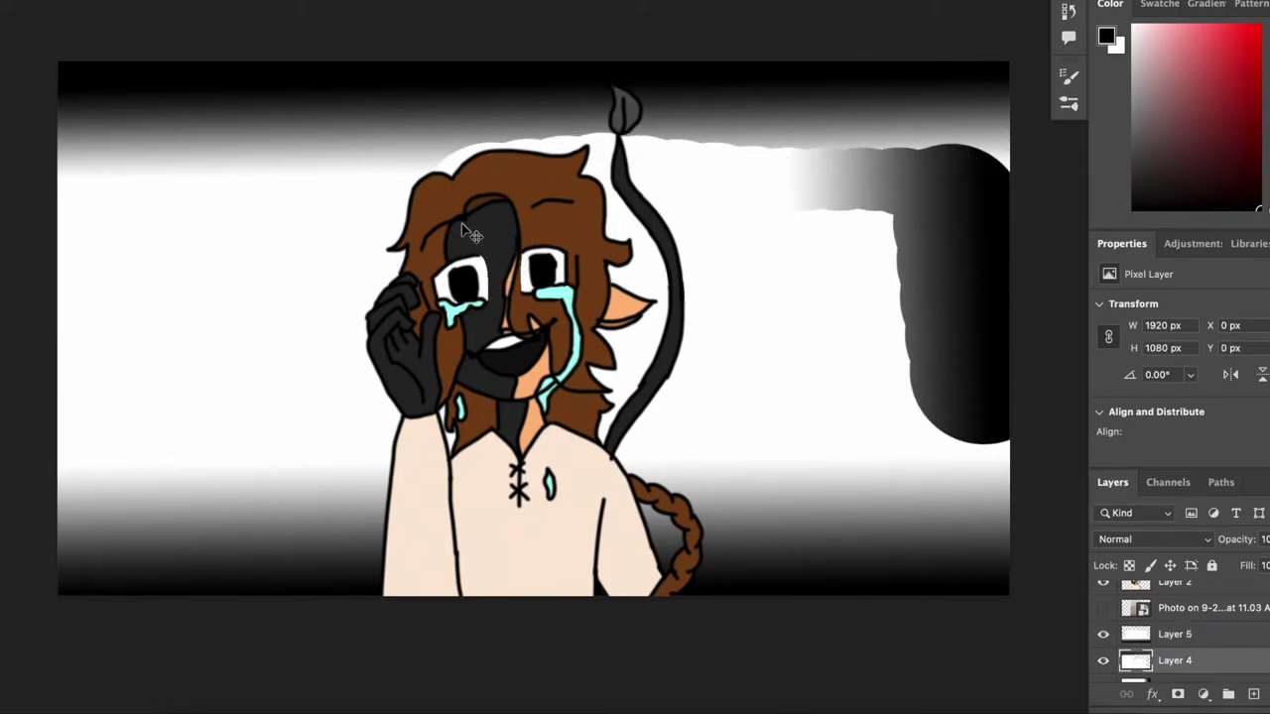
pyautogui.hotkey('ctrl', 'z')
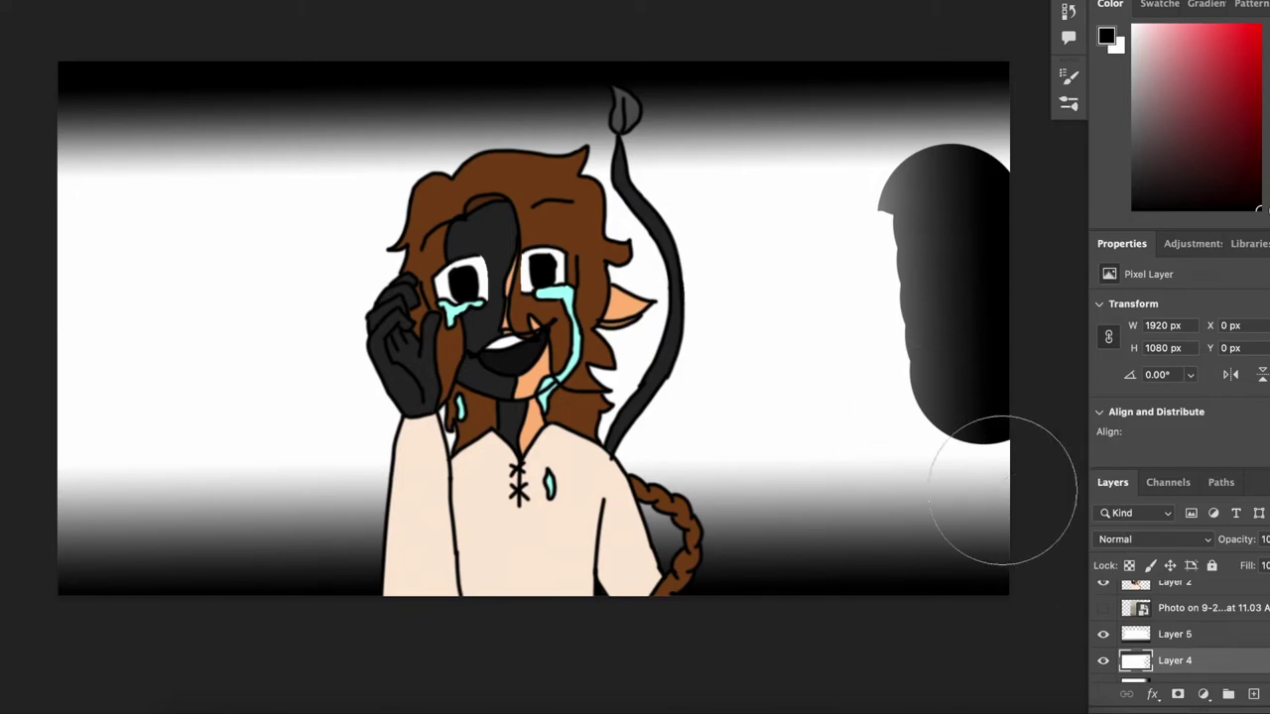
pyautogui.click(1174, 638)
pyautogui.moveTo(926, 221)
pyautogui.mouseDown()
pyautogui.moveTo(839, 226)
pyautogui.moveTo(1169, 233)
pyautogui.moveTo(588, 572)
pyautogui.moveTo(971, 610)
pyautogui.moveTo(936, 545)
pyautogui.mouseUp()
pyautogui.hotkey('ctrl', 'z')
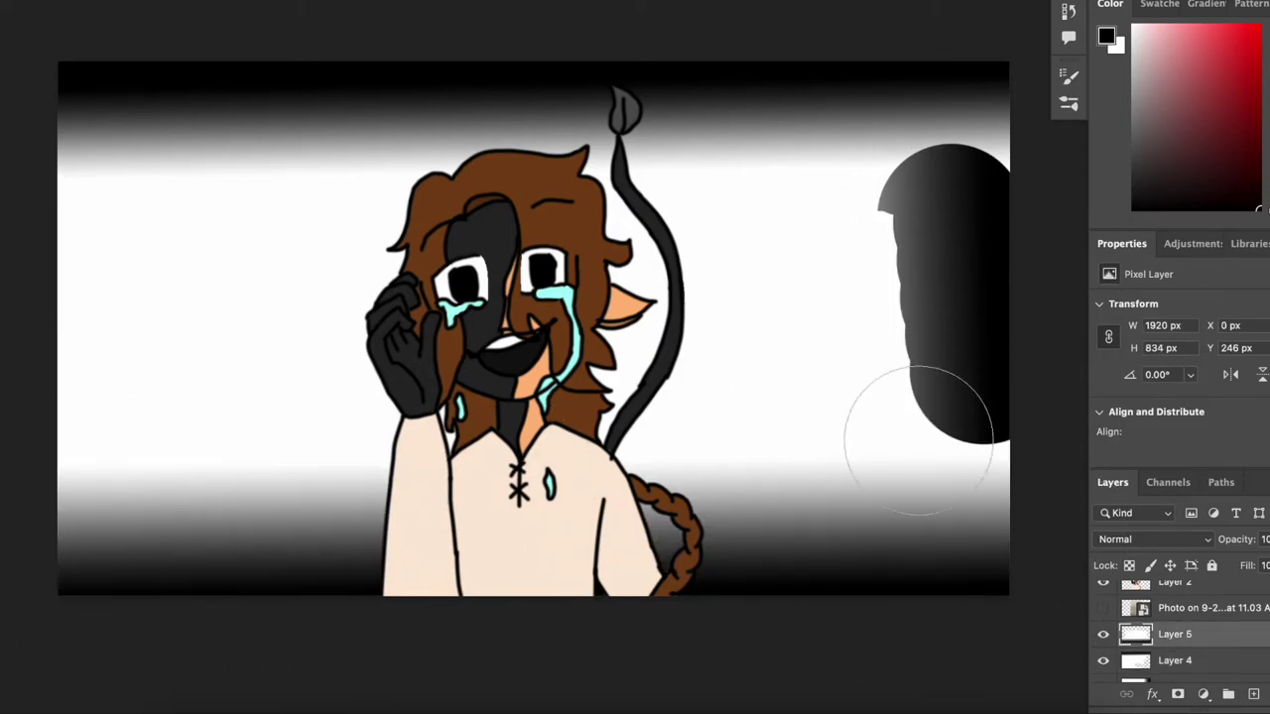
pyautogui.moveTo(6, 458); pyautogui.dragTo(881, 356)
# - Undo all the erasing and the gradient layers, back to the plain white Background
pyautogui.hotkey('ctrl', 'z')
pyautogui.hotkey('ctrl', 'z')
pyautogui.hotkey('ctrl', 'z')
pyautogui.hotkey('ctrl', 'z')
pyautogui.hotkey('ctrl', 'z')
pyautogui.hotkey('ctrl', 'z')
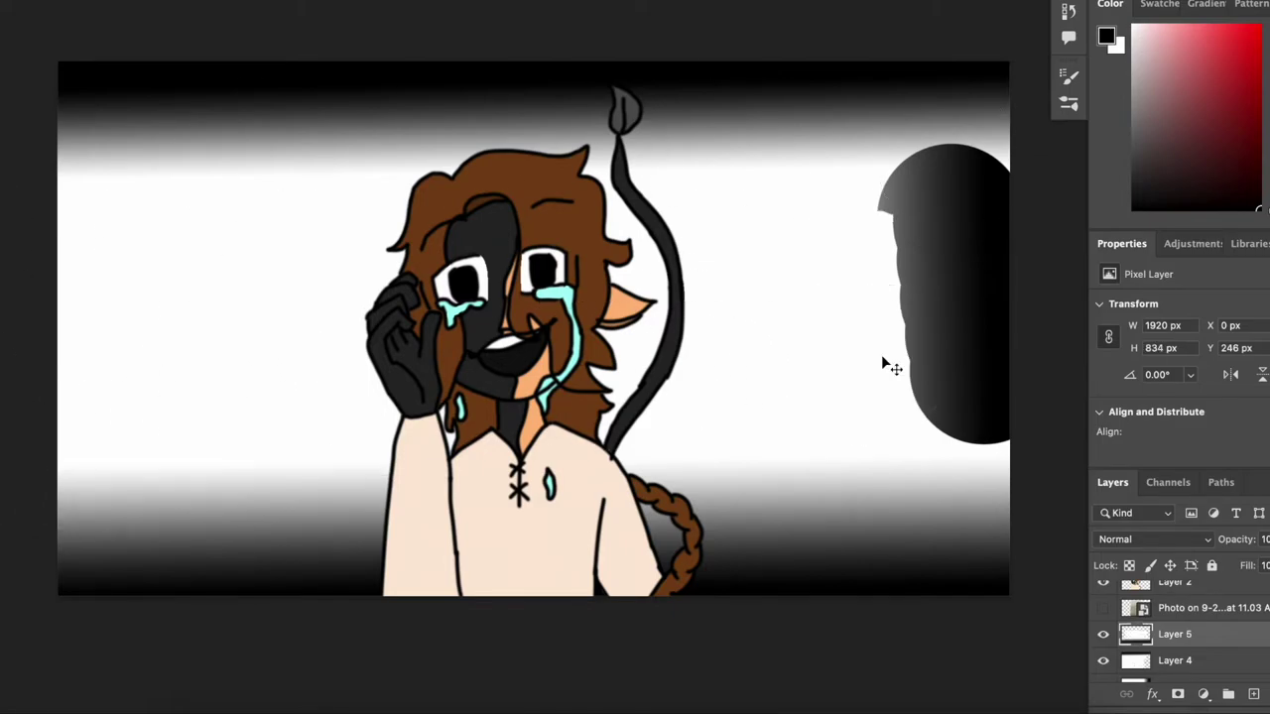
pyautogui.hotkey('ctrl', 'z')
pyautogui.hotkey('ctrl', 'z')
pyautogui.hotkey('ctrl', 'z')
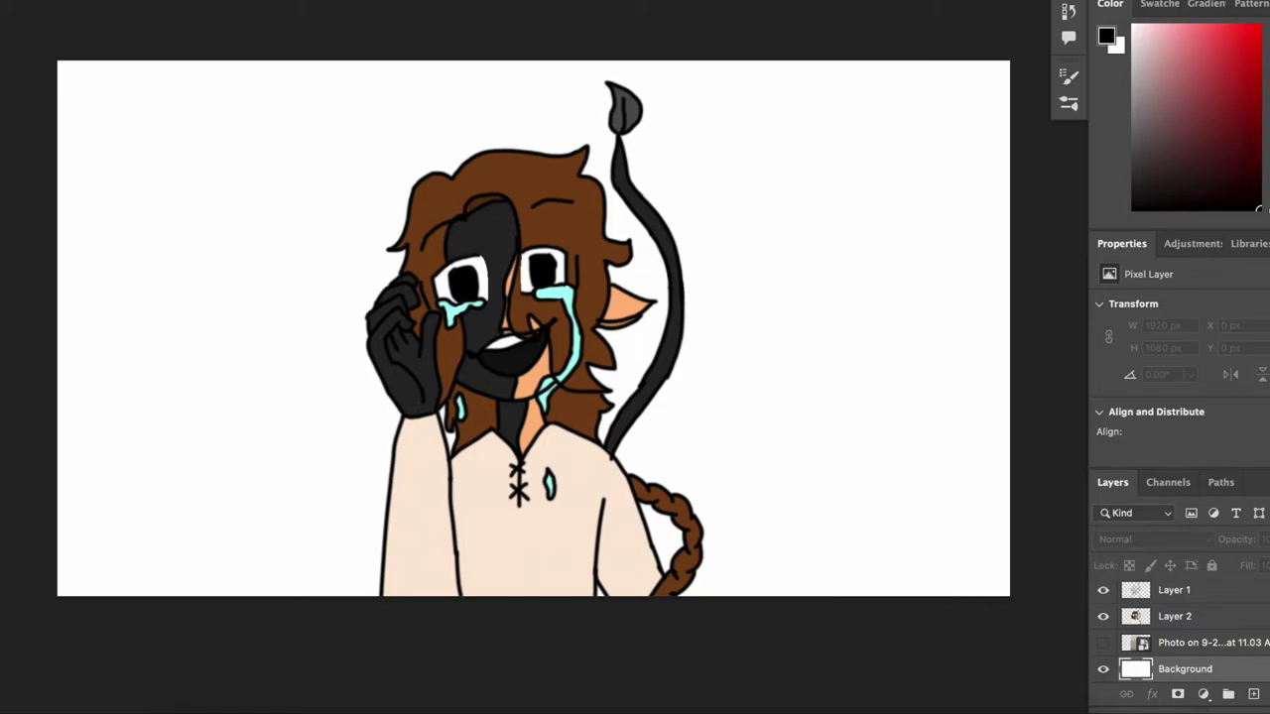
# - Try painting a thick black arc around the character on the Background layer
pyautogui.rightClick(0, 91)
pyautogui.rightClick(0, 314)
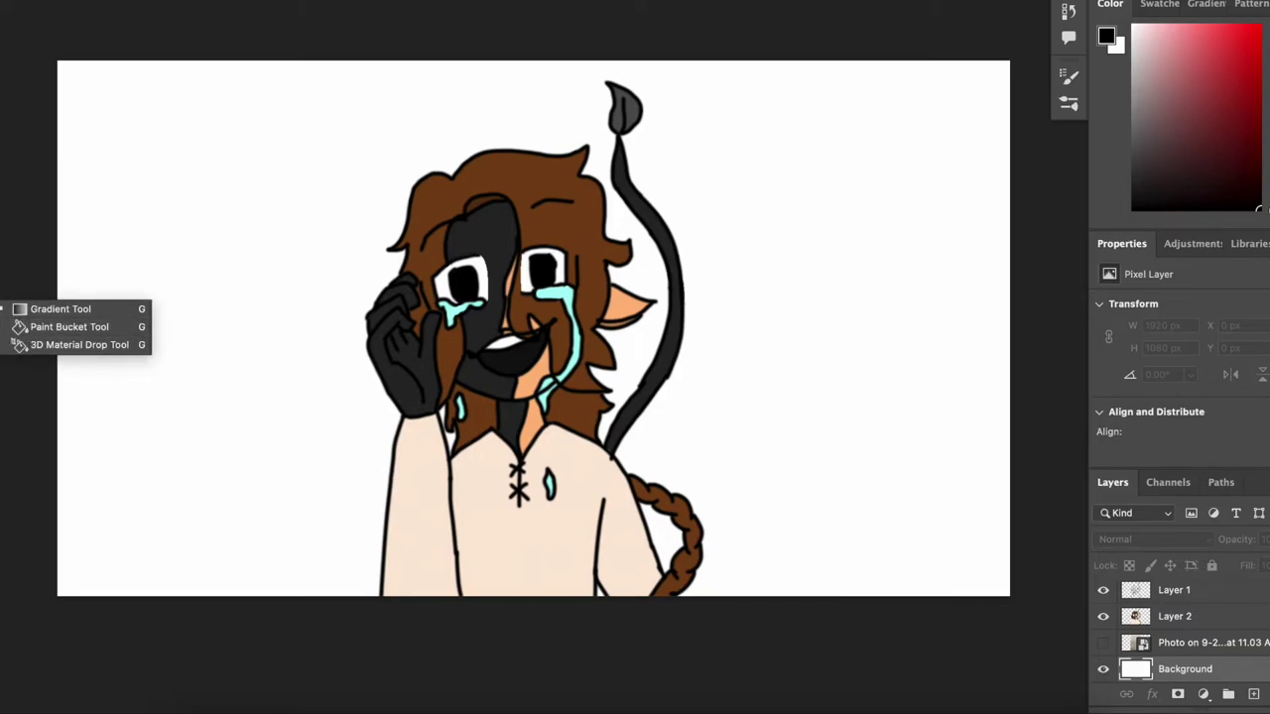
pyautogui.click(21, 329)
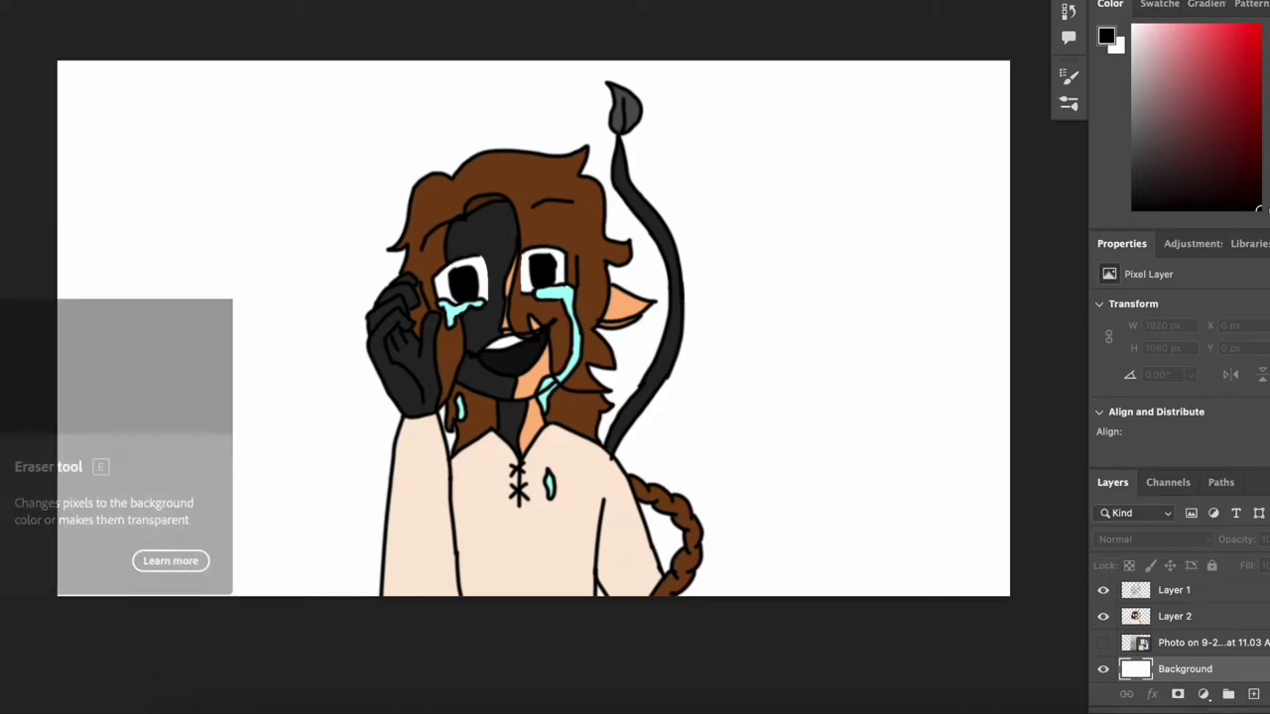
pyautogui.rightClick(0, 312)
pyautogui.click(37, 329)
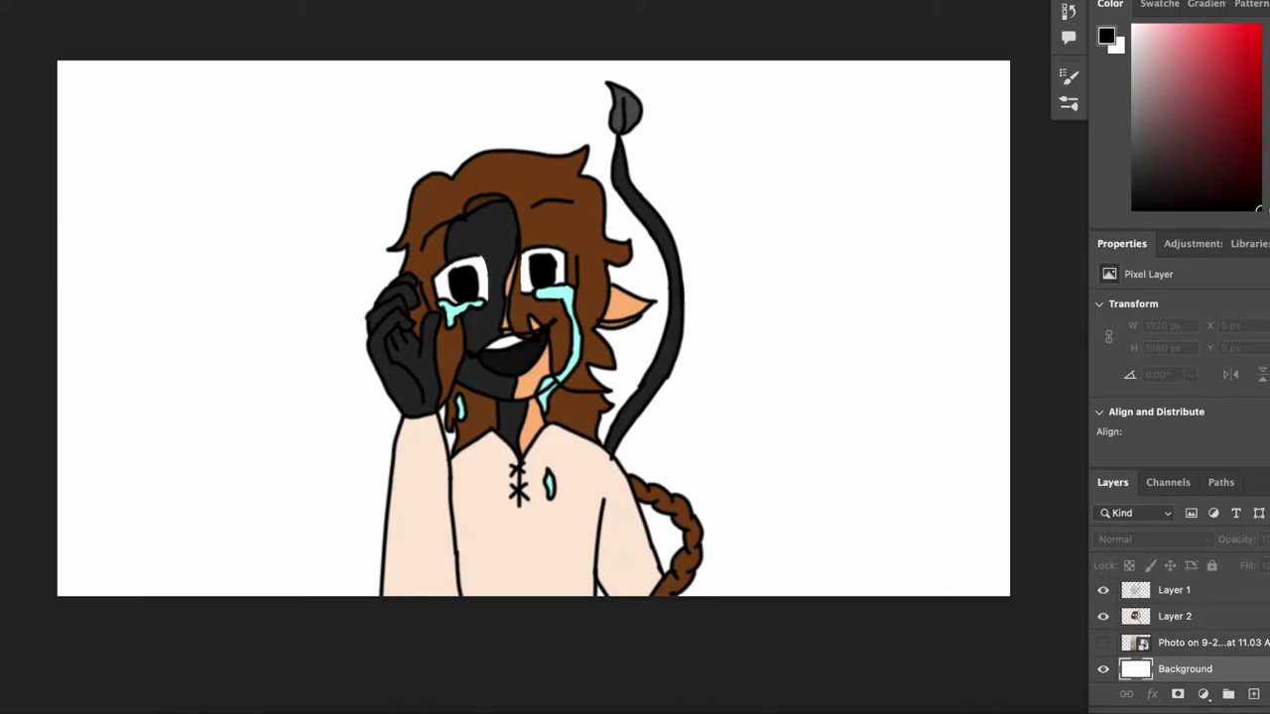
pyautogui.click(12, 0)
pyautogui.click(252, 114)
pyautogui.moveTo(254, 83)
pyautogui.mouseDown()
pyautogui.moveTo(248, 585)
pyautogui.moveTo(212, 558)
pyautogui.moveTo(297, 652)
pyautogui.mouseUp()
pyautogui.moveTo(253, 78); pyautogui.dragTo(612, 14)
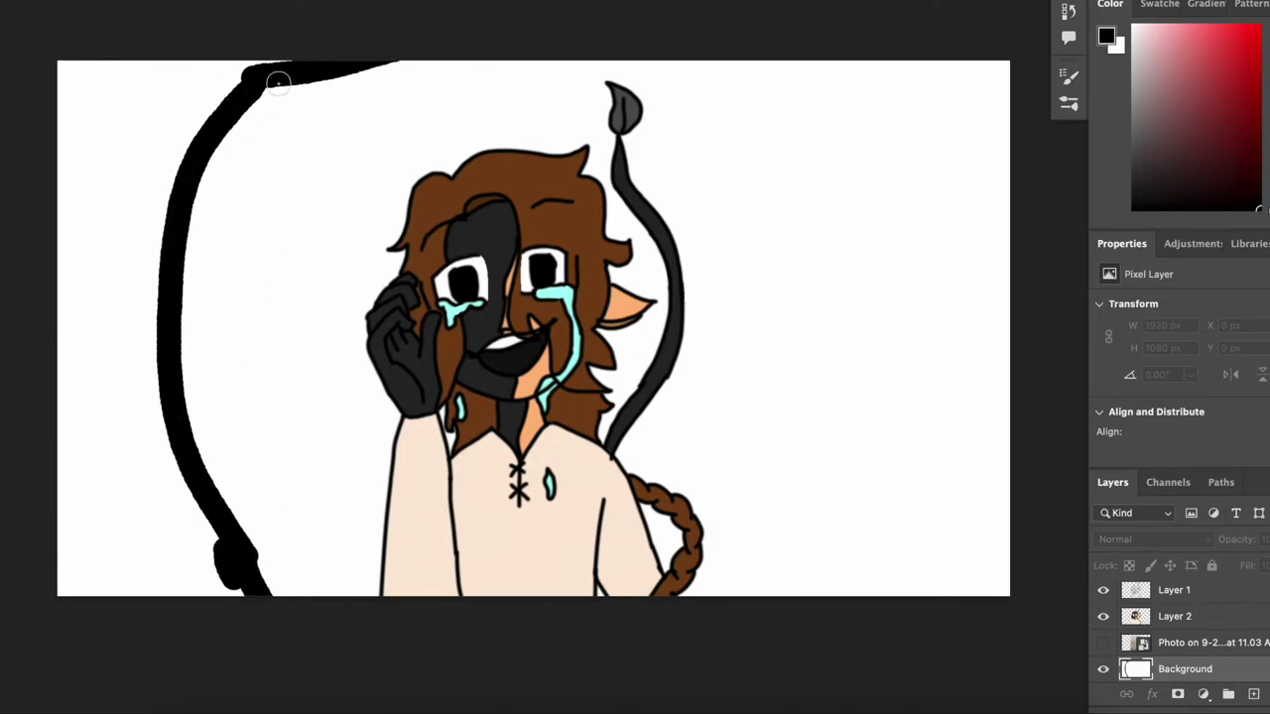
pyautogui.hotkey('ctrl', 'z')
pyautogui.hotkey('ctrl', 'z')
pyautogui.hotkey('ctrl', 'z')
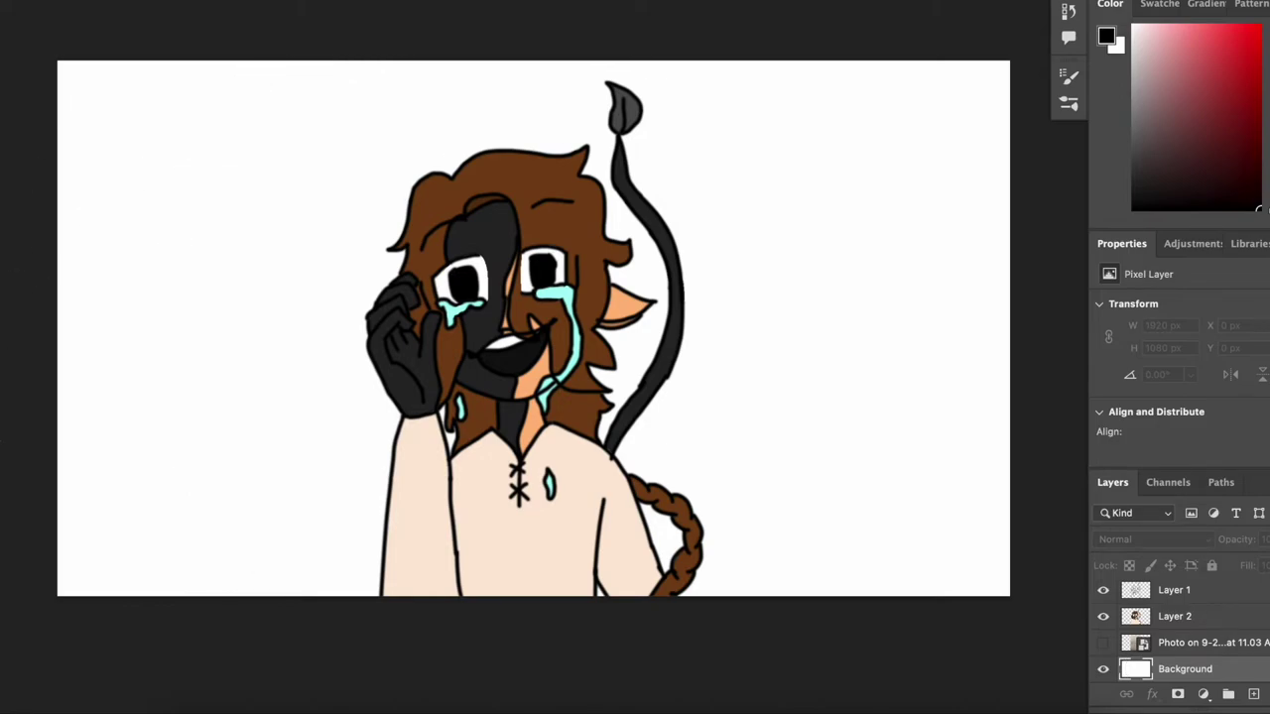
# - Try a black ellipse about 1357 × 1257 px behind the character
pyautogui.click(59, 473)
pyautogui.moveTo(210, 62); pyautogui.dragTo(882, 672)
pyautogui.moveTo(756, 405); pyautogui.dragTo(766, 365)
pyautogui.press('super+z')
pyautogui.moveTo(551, 62); pyautogui.dragTo(546, 48)
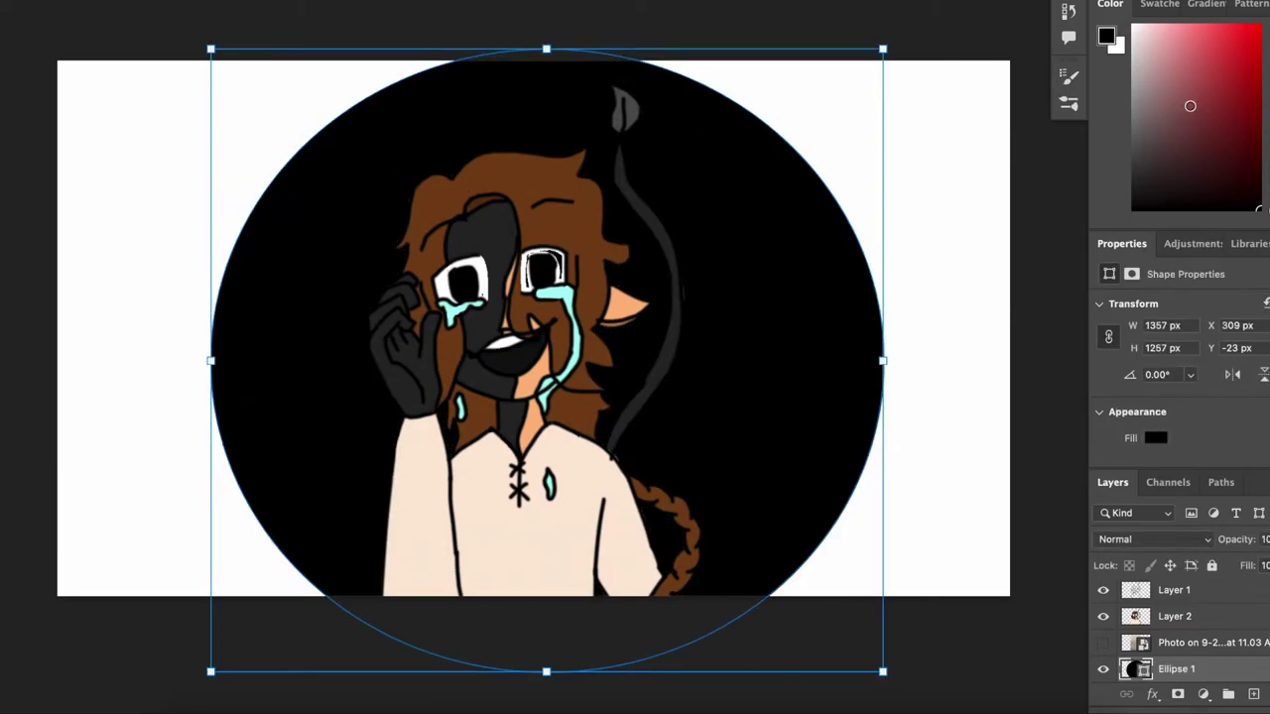
pyautogui.press('super+z')
pyautogui.press('super+z')
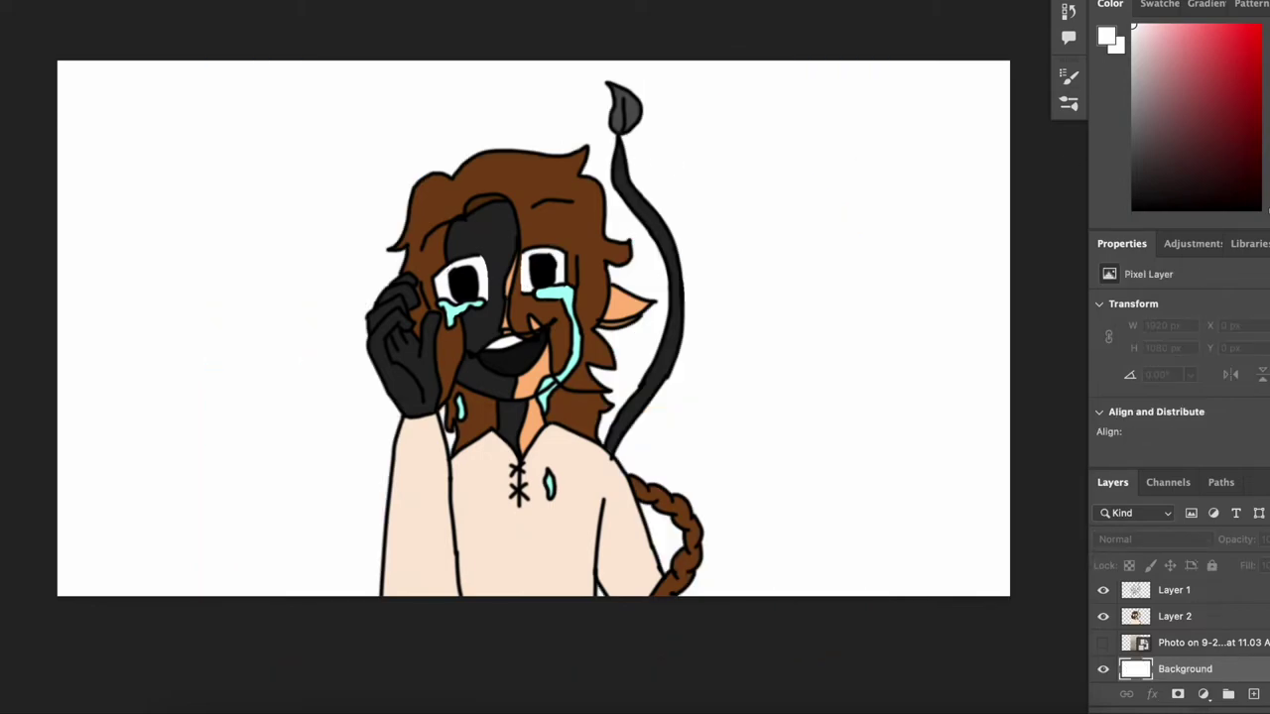
# - Try a white ellipse about 1199 × 1235 px behind the character and fill the Background layer with black
pyautogui.moveTo(235, 61); pyautogui.dragTo(829, 645)
pyautogui.click(919, 630)
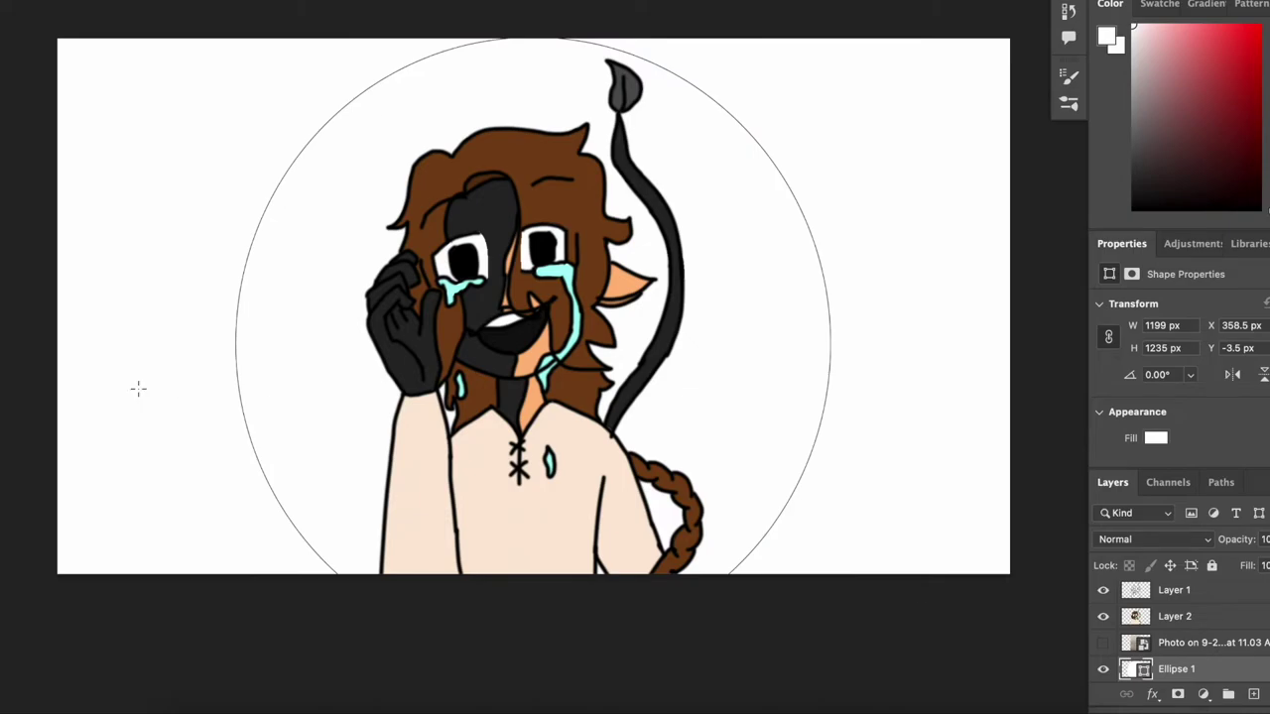
pyautogui.press('d')
pyautogui.scroll(-1, 1191, 649)
pyautogui.click(1170, 670)
pyautogui.hotkey('alt', 'BackSpace')
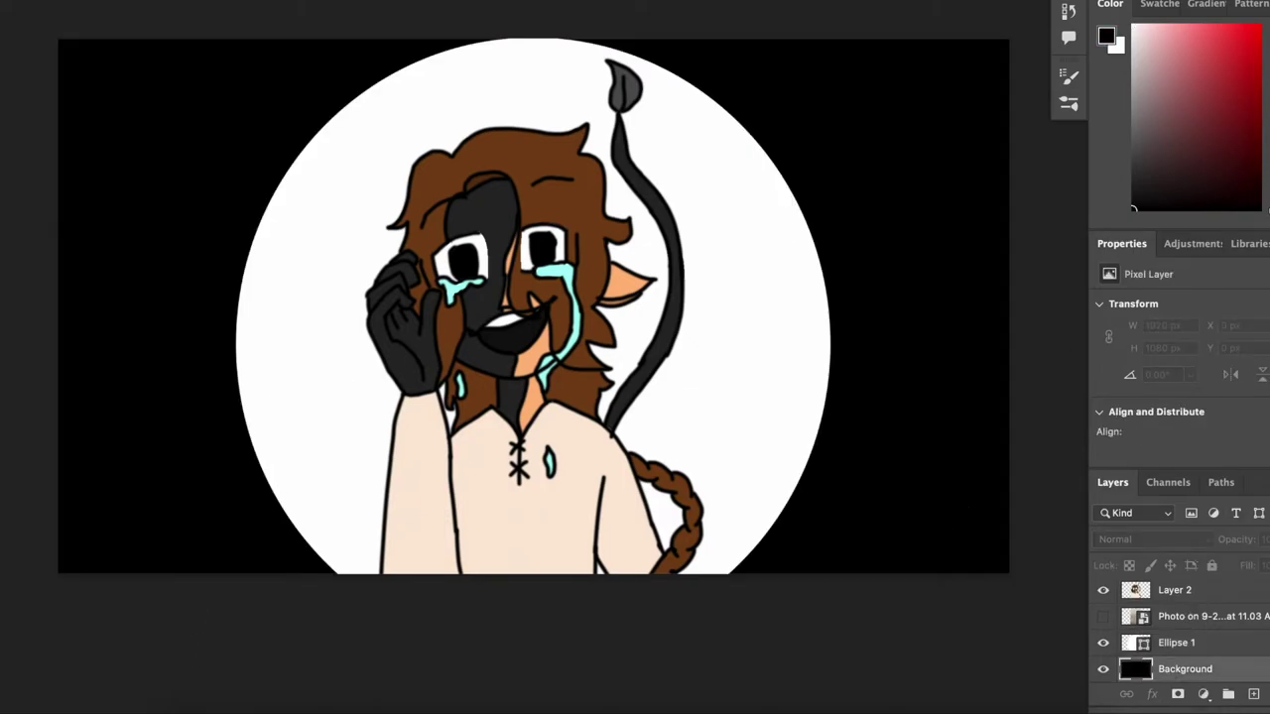
# - Try a loose rounded selection around the white ellipse with the Background layer active
pyautogui.click(1177, 644)
pyautogui.click(1178, 672)
pyautogui.click(133, 1)
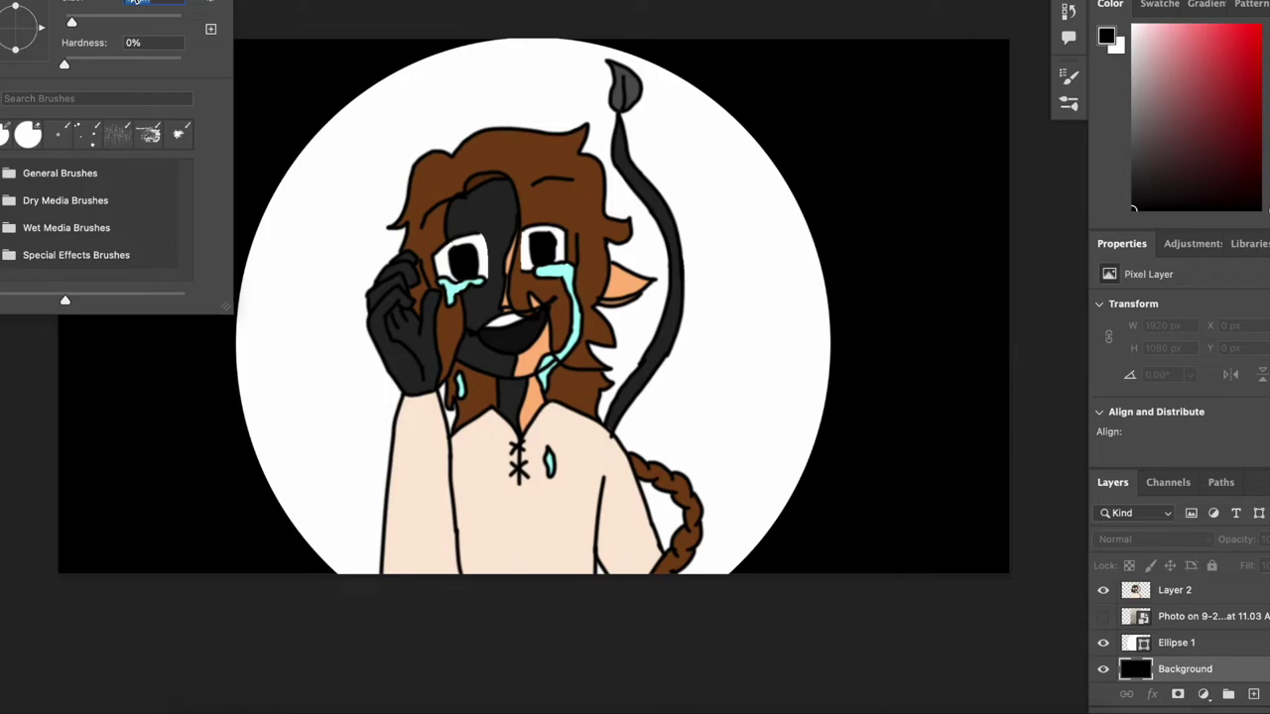
pyautogui.press('Return')
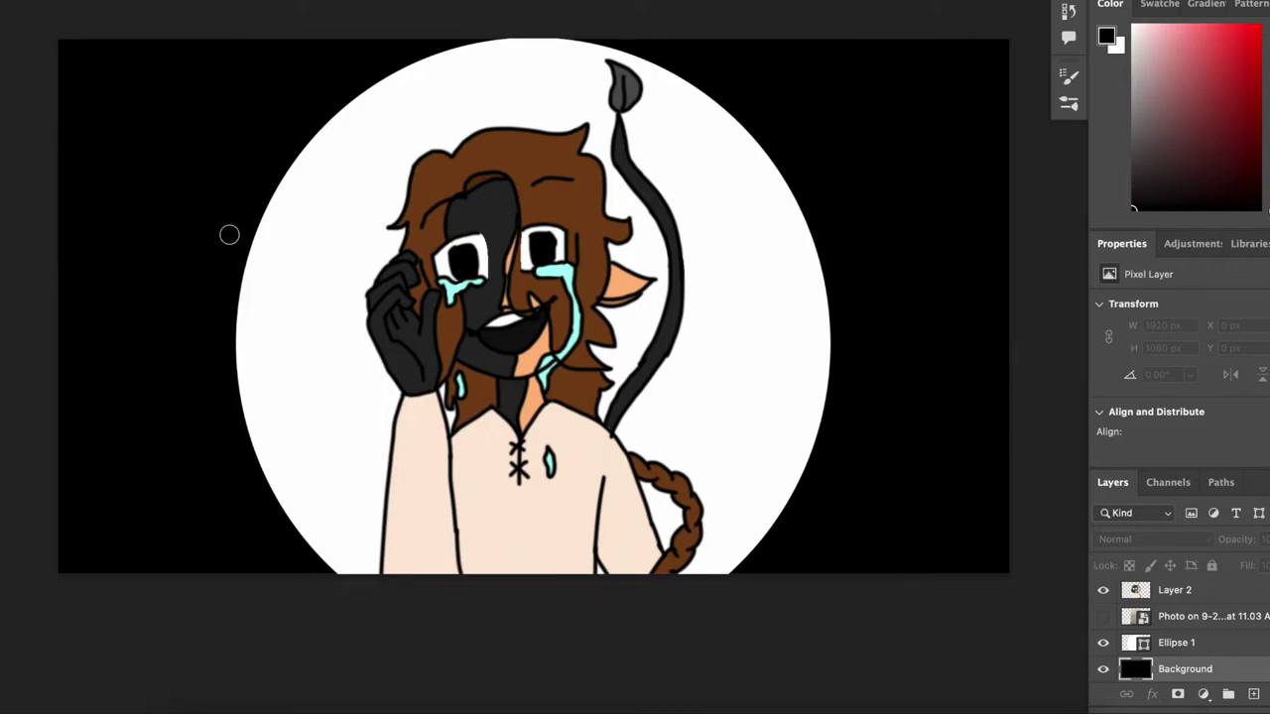
pyautogui.click(1185, 644)
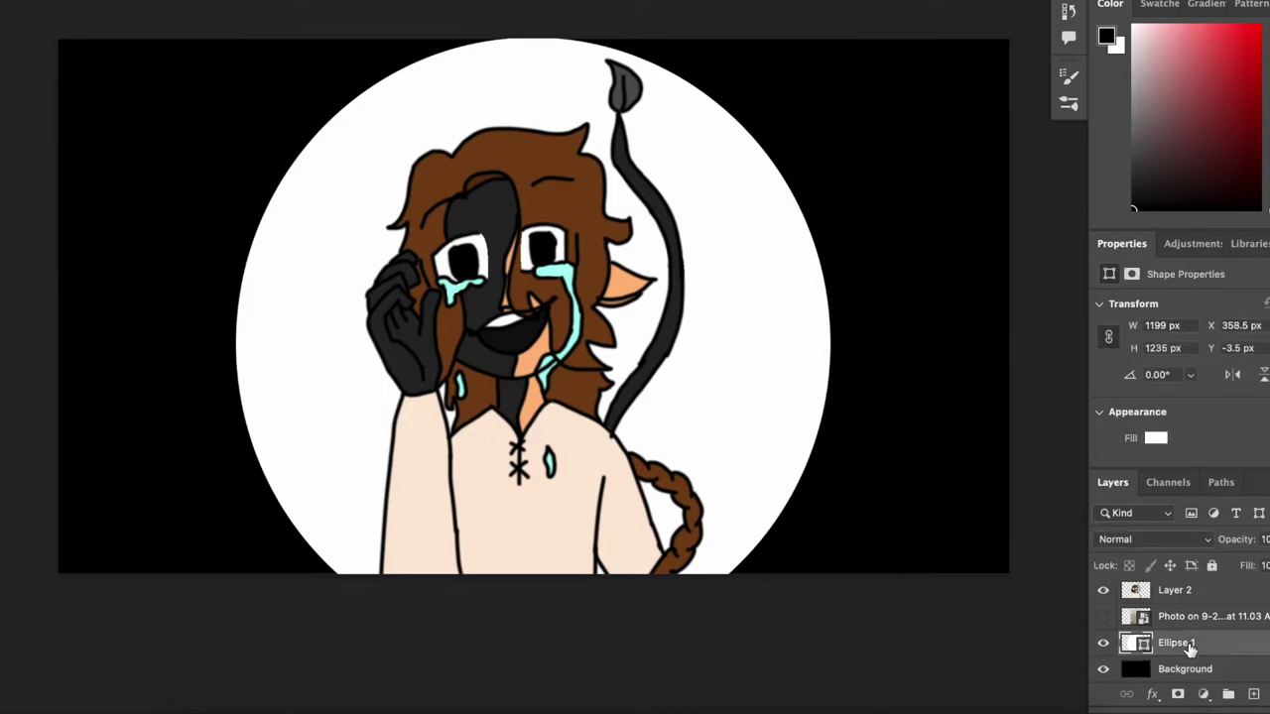
pyautogui.moveTo(367, 45)
pyautogui.mouseDown()
pyautogui.moveTo(813, 482)
pyautogui.moveTo(346, 37)
pyautogui.mouseUp()
pyautogui.moveTo(318, 99); pyautogui.dragTo(380, 100)
pyautogui.click(1190, 670)
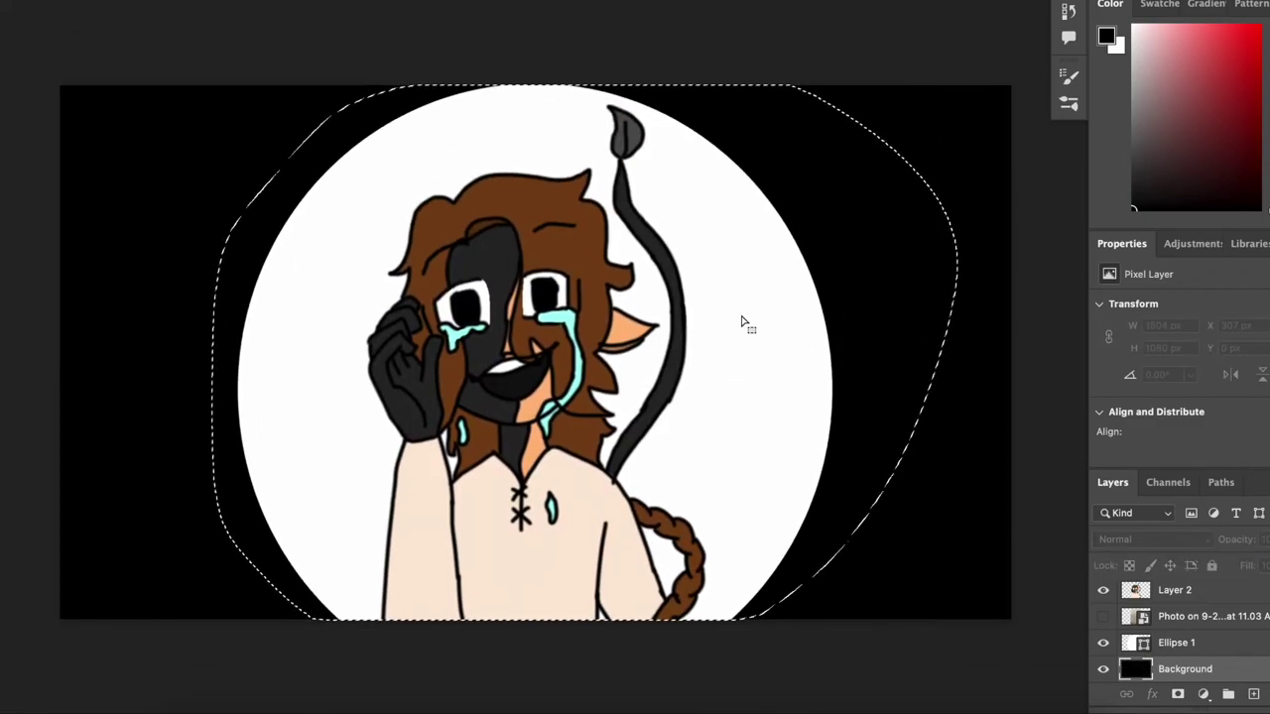
pyautogui.press('super+d')
# - Try a rectangular selection about 1502 × 1080 px over the middle of the Background layer
pyautogui.click(2, 63)
pyautogui.click(2, 97)
pyautogui.click(66, 88)
pyautogui.moveTo(164, 86); pyautogui.dragTo(908, 339)
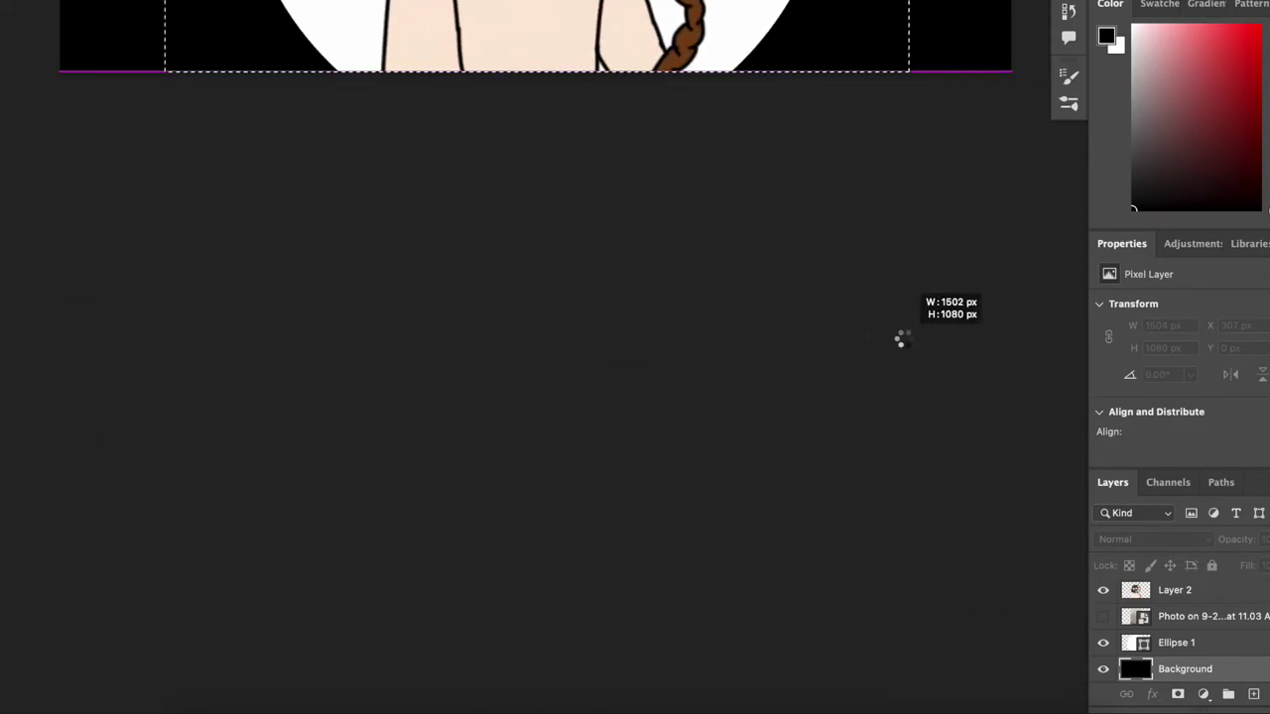
pyautogui.click(601, 264)
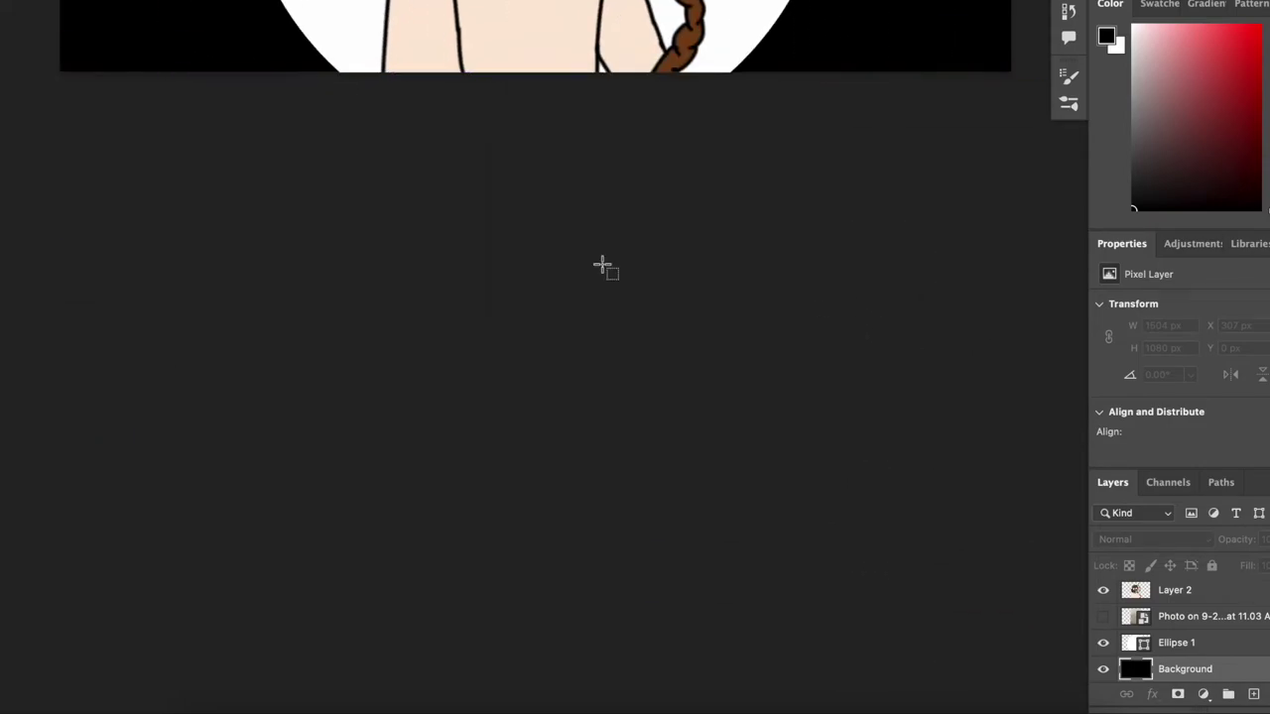
# - Undo the selections, the black fill and the white ellipse, back to the plain white Background
pyautogui.click(1174, 645)
pyautogui.press('super+z')
pyautogui.press('super+z')
pyautogui.press('super+z')
pyautogui.press('super+z')
pyautogui.press('super+z')
pyautogui.press('super+z')
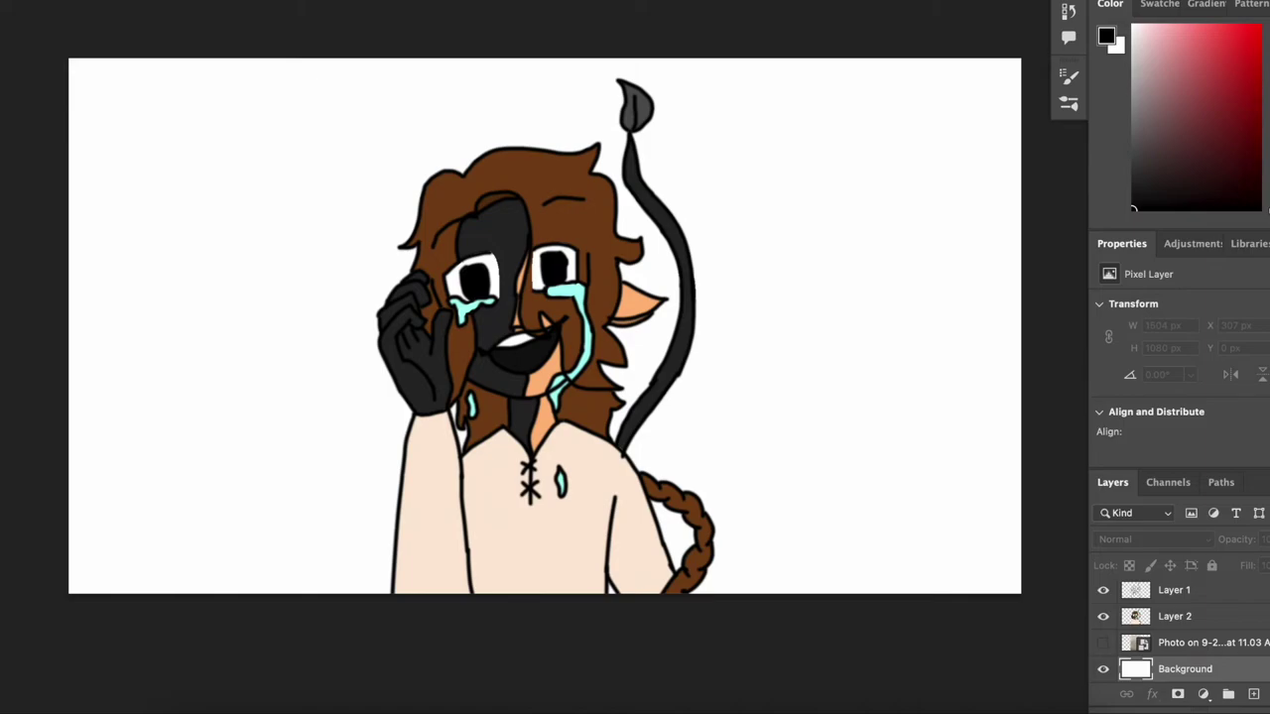
# - Paint a thick black arch around the character on the Background layer and fill both outer areas with black
pyautogui.press('f')
pyautogui.press('f')
pyautogui.scroll(2, 361, 254)
pyautogui.scroll(-3, 408, 201)
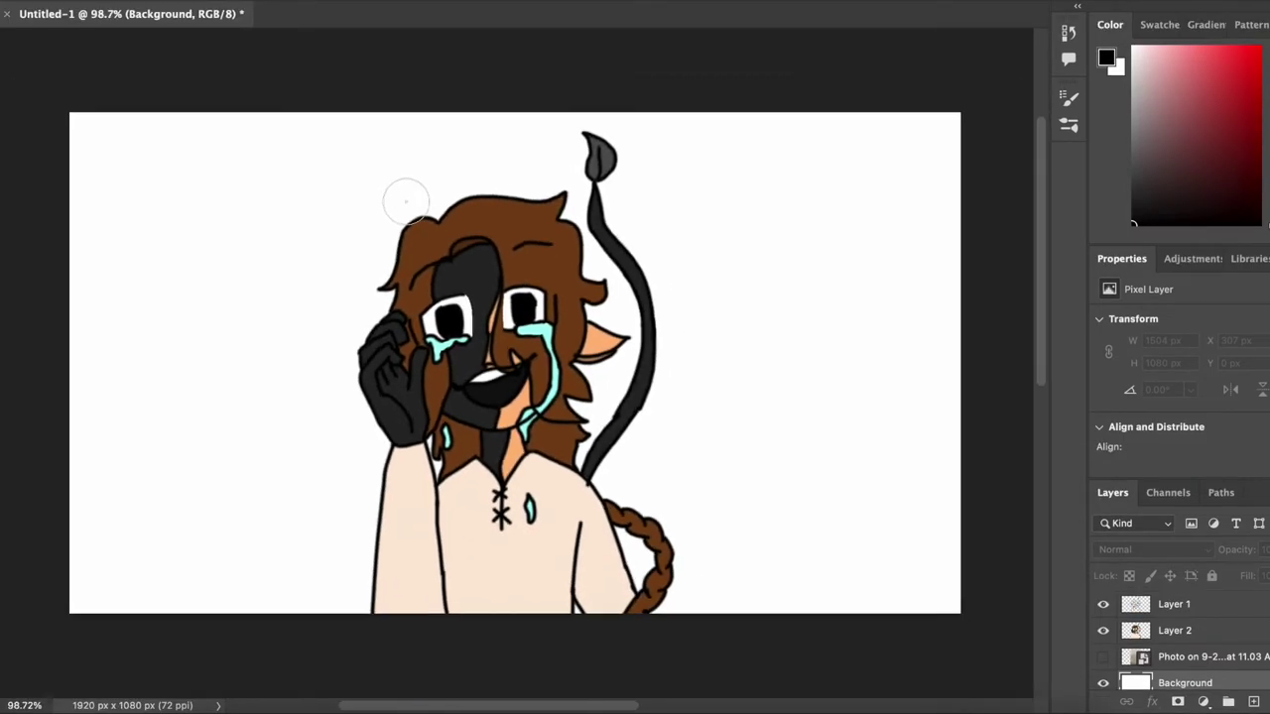
pyautogui.moveTo(359, 124)
pyautogui.mouseDown()
pyautogui.moveTo(366, 105)
pyautogui.moveTo(278, 317)
pyautogui.moveTo(272, 541)
pyautogui.moveTo(287, 653)
pyautogui.mouseUp()
pyautogui.moveTo(334, 147)
pyautogui.mouseDown()
pyautogui.moveTo(513, 93)
pyautogui.moveTo(561, 96)
pyautogui.moveTo(827, 454)
pyautogui.moveTo(822, 610)
pyautogui.mouseUp()
pyautogui.moveTo(785, 331); pyautogui.dragTo(769, 620)
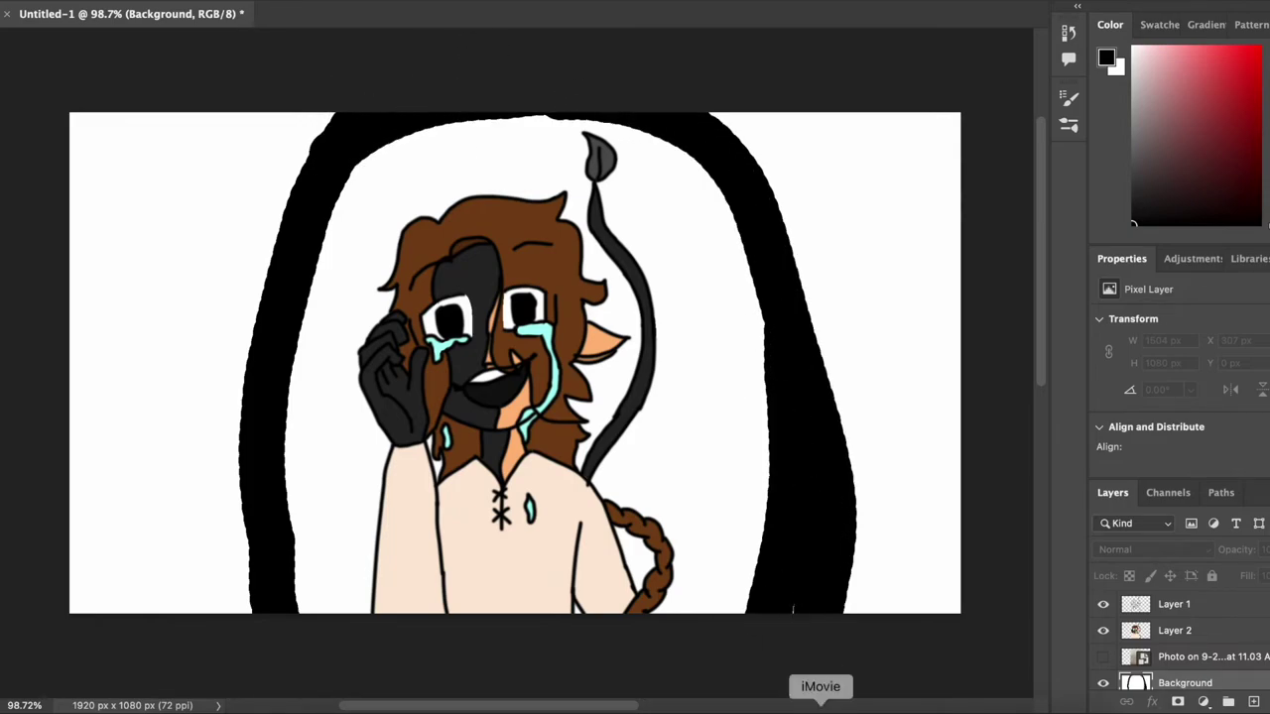
pyautogui.click(154, 363)
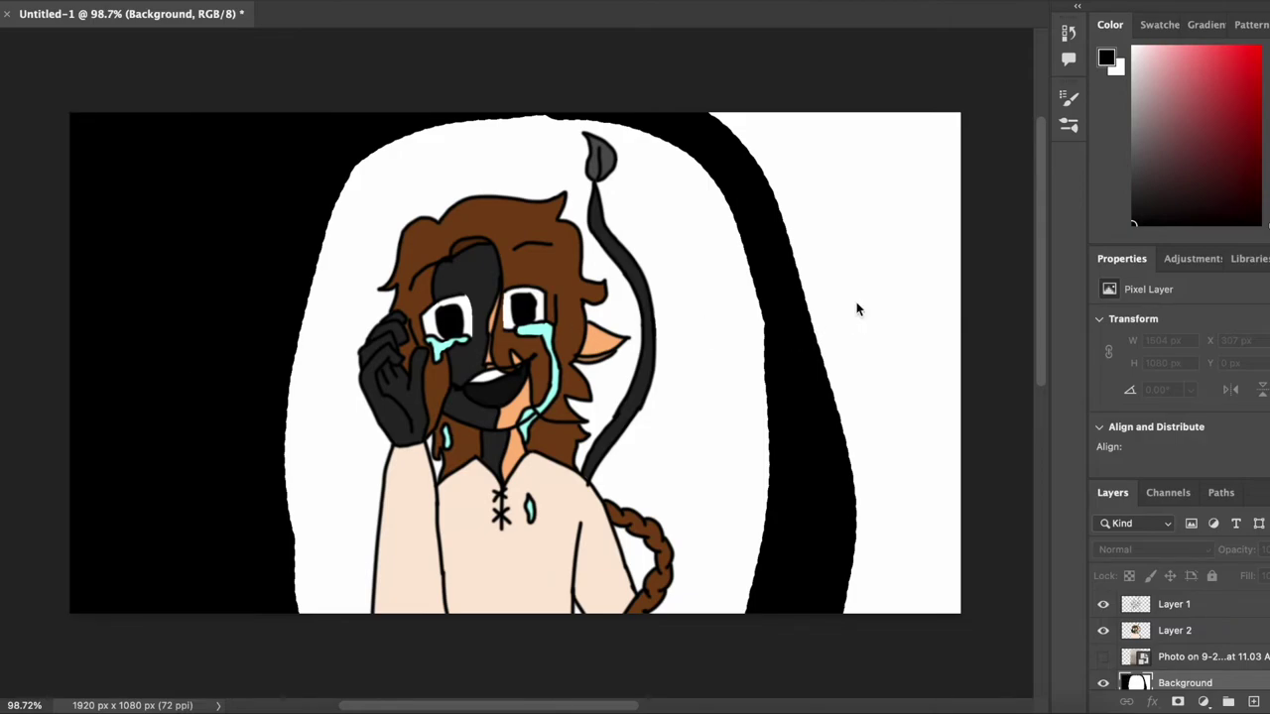
pyautogui.click(857, 307)
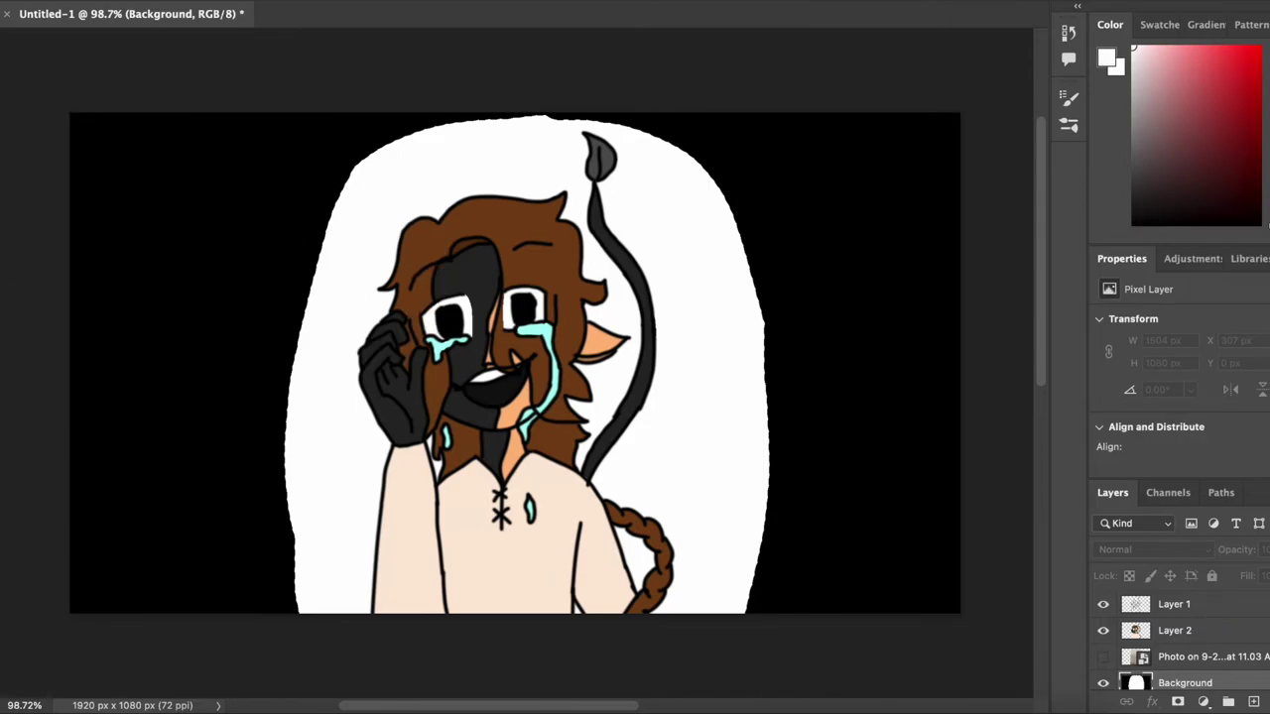
# - Widen the white area on the character's left side by painting white over the black edge
pyautogui.moveTo(404, 137)
pyautogui.mouseDown()
pyautogui.moveTo(362, 154)
pyautogui.moveTo(259, 388)
pyautogui.moveTo(278, 569)
pyautogui.moveTo(309, 611)
pyautogui.moveTo(300, 365)
pyautogui.moveTo(348, 257)
pyautogui.moveTo(329, 232)
pyautogui.moveTo(284, 368)
pyautogui.mouseUp()
pyautogui.press('super+z')
pyautogui.press('super+z')
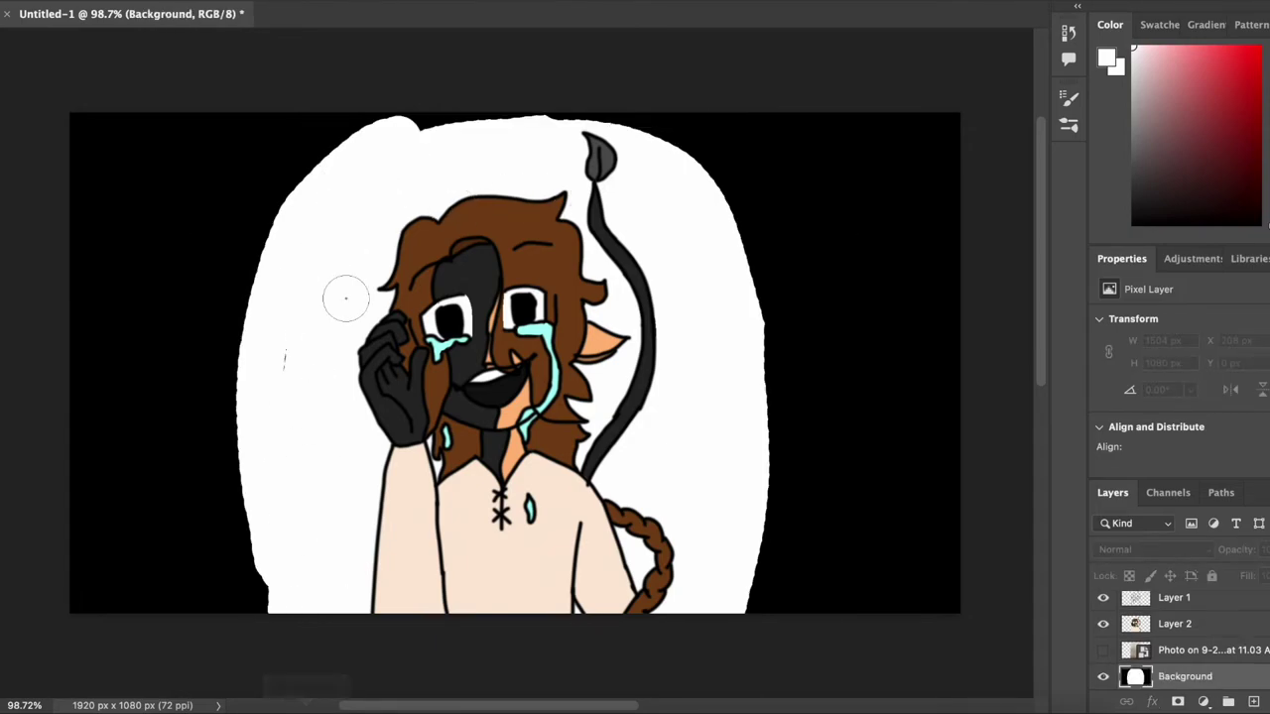
pyautogui.moveTo(267, 519); pyautogui.dragTo(262, 509)
# - Widen the white area along its right side and top edge with white strokes on the Background layer
pyautogui.moveTo(391, 148)
pyautogui.mouseDown()
pyautogui.moveTo(547, 107)
pyautogui.moveTo(654, 117)
pyautogui.moveTo(726, 157)
pyautogui.moveTo(742, 582)
pyautogui.mouseUp()
pyautogui.press('super+z')
pyautogui.moveTo(672, 122)
pyautogui.mouseDown()
pyautogui.moveTo(786, 367)
pyautogui.moveTo(721, 693)
pyautogui.mouseUp()
pyautogui.moveTo(694, 153)
pyautogui.mouseDown()
pyautogui.moveTo(786, 281)
pyautogui.moveTo(819, 377)
pyautogui.mouseUp()
pyautogui.press('super+z')
pyautogui.moveTo(761, 288); pyautogui.dragTo(697, 169)
pyautogui.click(774, 325)
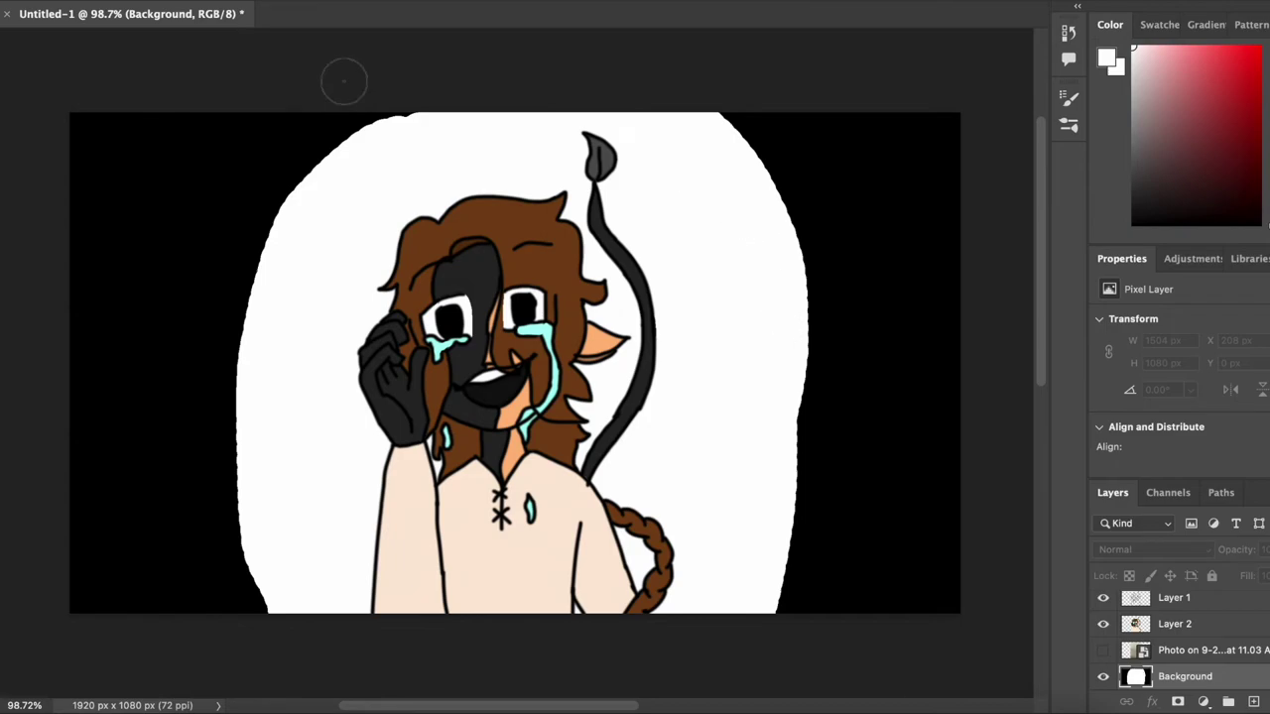
pyautogui.moveTo(355, 154); pyautogui.dragTo(535, 57)
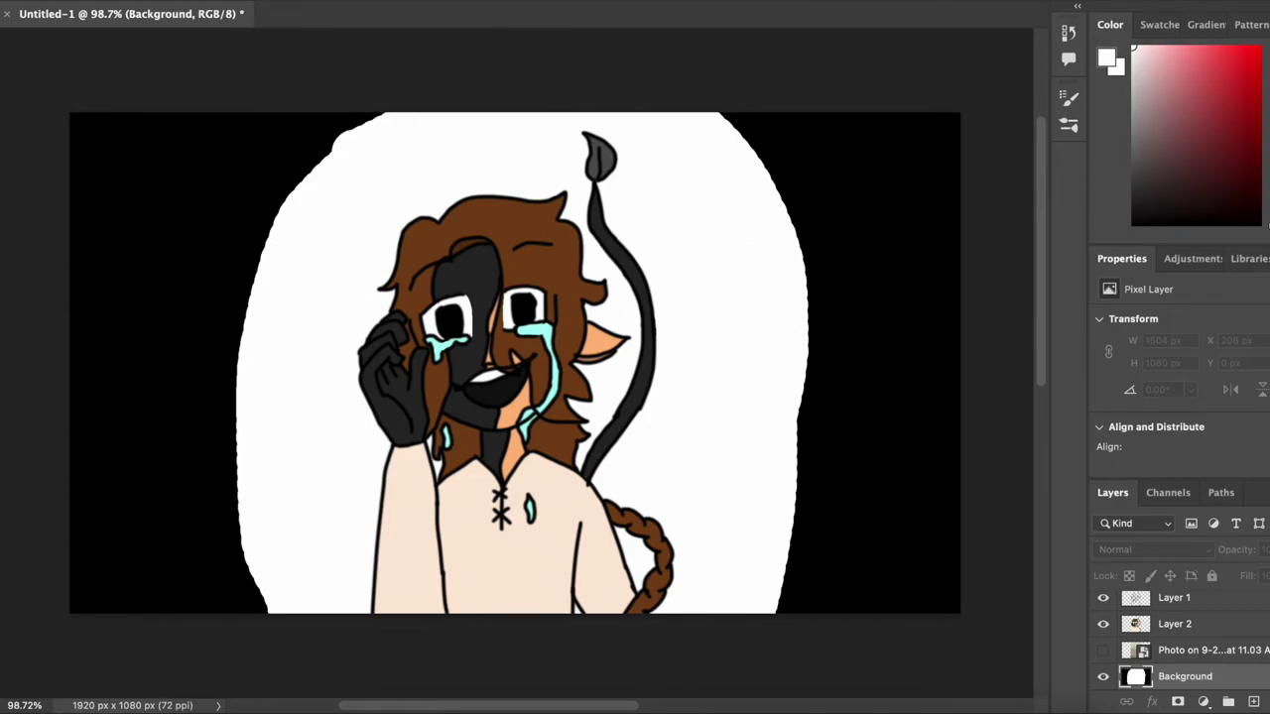
# - Enlarge the Smudge tool's brush and smear the white area's left edge into jagged, blurred spikes
pyautogui.click(92, 0)
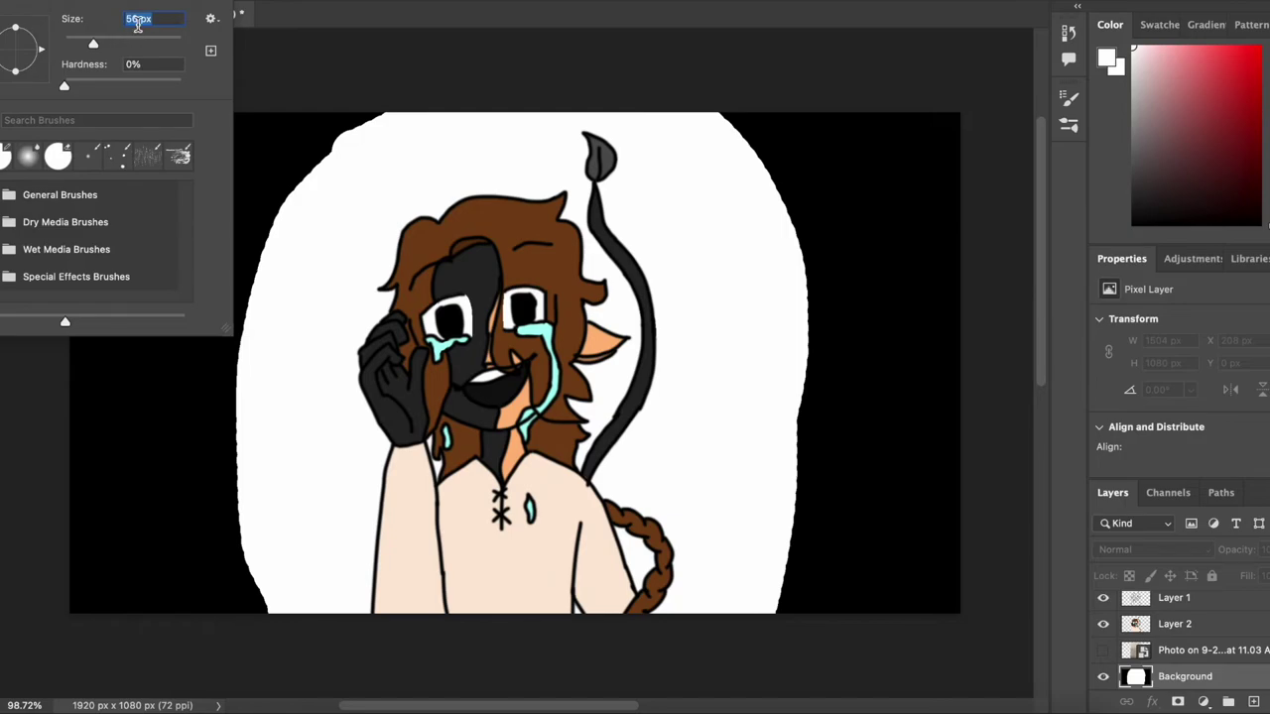
pyautogui.press('Return')
pyautogui.click(97, 2)
pyautogui.press('Return')
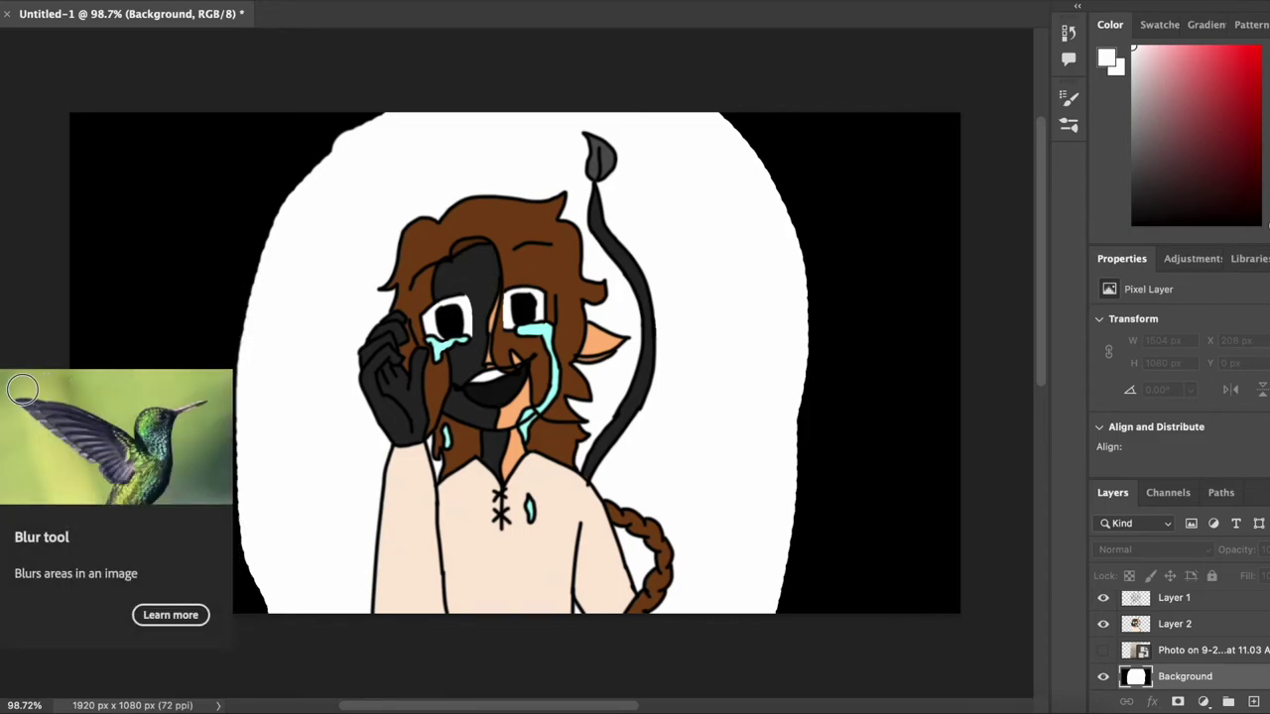
pyautogui.click(1, 355)
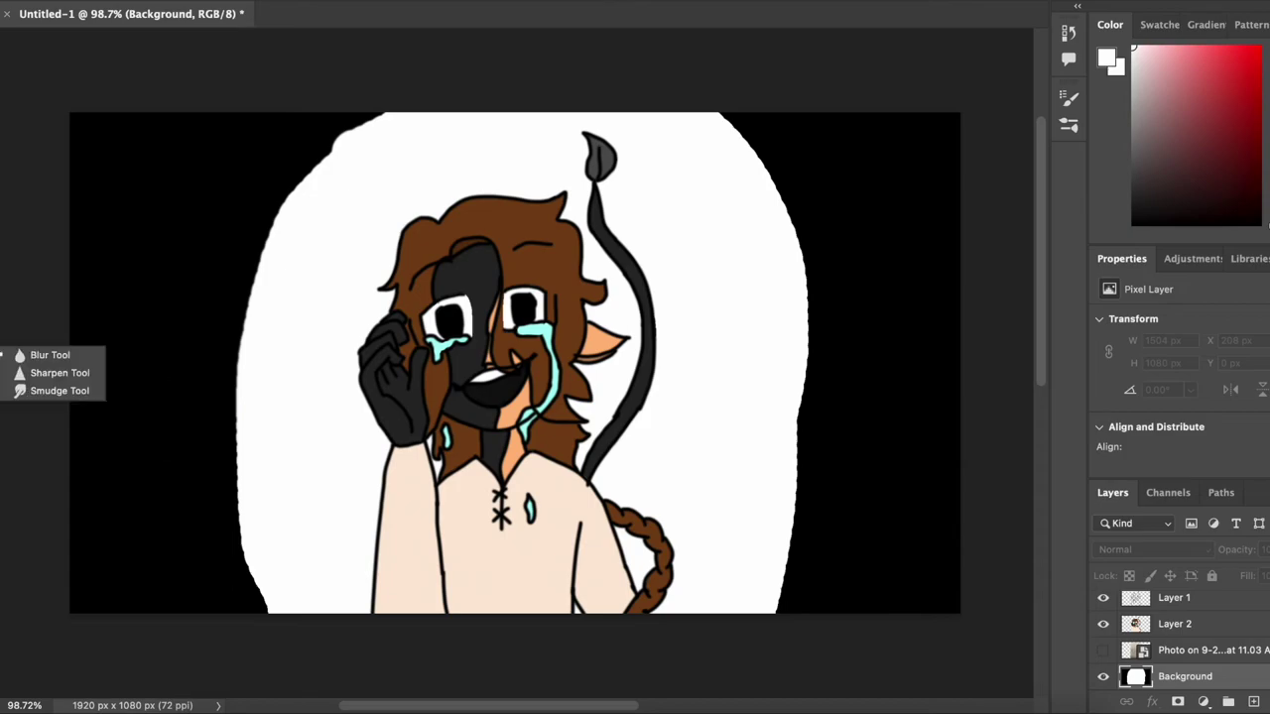
pyautogui.click(59, 391)
pyautogui.click(30, 1)
pyautogui.moveTo(73, 42); pyautogui.dragTo(123, 42)
pyautogui.press('Return')
pyautogui.moveTo(387, 112)
pyautogui.mouseDown()
pyautogui.moveTo(310, 162)
pyautogui.moveTo(324, 154)
pyautogui.moveTo(275, 456)
pyautogui.mouseUp()
pyautogui.press('super+z')
pyautogui.press('super+z')
pyautogui.moveTo(386, 107)
pyautogui.mouseDown()
pyautogui.moveTo(319, 102)
pyautogui.moveTo(400, 152)
pyautogui.moveTo(322, 123)
pyautogui.mouseUp()
pyautogui.moveTo(310, 170)
pyautogui.mouseDown()
pyautogui.moveTo(278, 340)
pyautogui.moveTo(278, 482)
pyautogui.moveTo(181, 549)
pyautogui.moveTo(292, 573)
pyautogui.mouseUp()
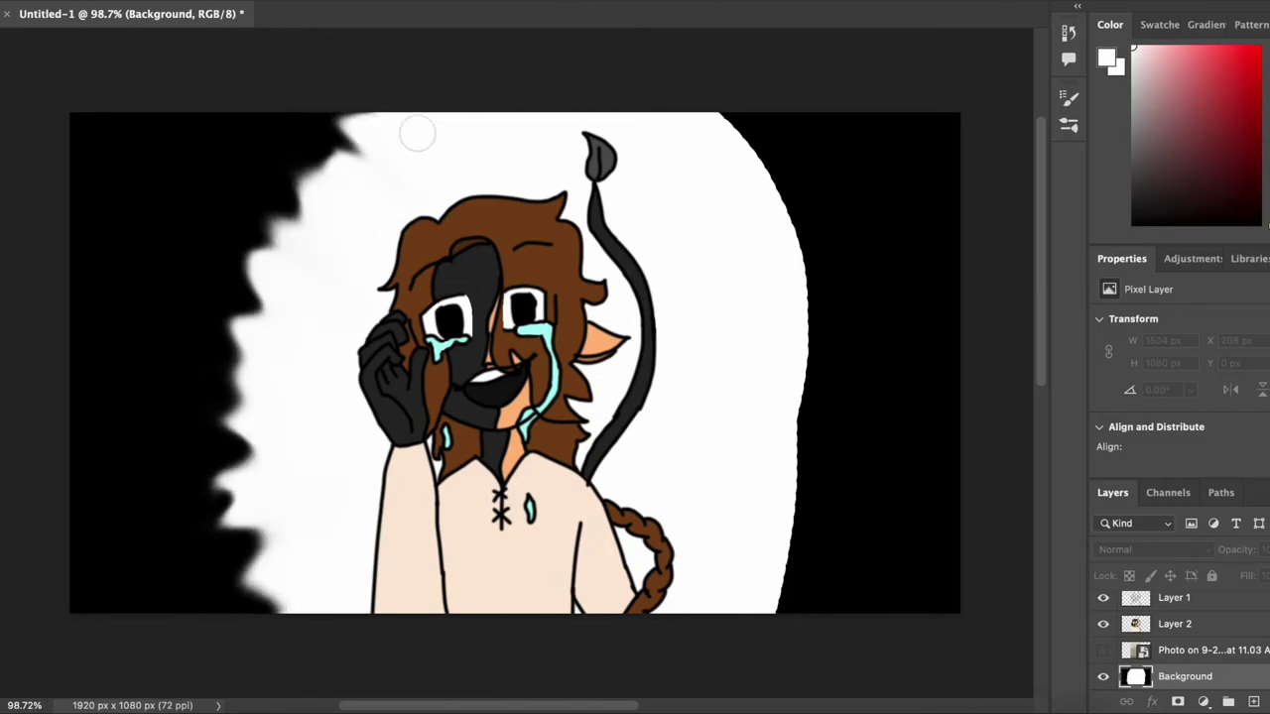
# - Smudge the right and top edges of the white area into matching jagged spikes and rework the left edge
pyautogui.moveTo(734, 62)
pyautogui.mouseDown()
pyautogui.moveTo(708, 207)
pyautogui.moveTo(813, 354)
pyautogui.moveTo(715, 449)
pyautogui.moveTo(796, 595)
pyautogui.moveTo(856, 274)
pyautogui.moveTo(827, 198)
pyautogui.moveTo(788, 229)
pyautogui.mouseUp()
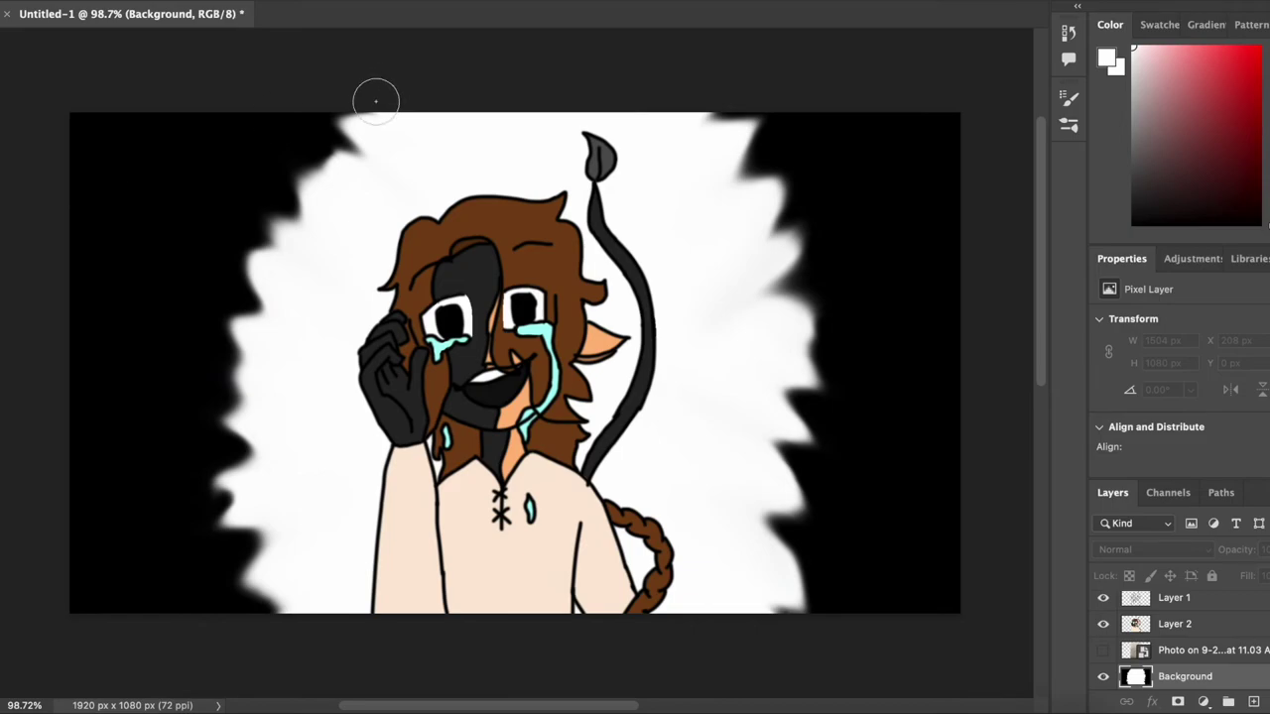
pyautogui.press('x')
pyautogui.moveTo(365, 95)
pyautogui.mouseDown()
pyautogui.moveTo(616, 90)
pyautogui.moveTo(671, 101)
pyautogui.moveTo(420, 100)
pyautogui.moveTo(625, 139)
pyautogui.moveTo(365, 88)
pyautogui.moveTo(355, 108)
pyautogui.moveTo(457, 193)
pyautogui.moveTo(479, 102)
pyautogui.moveTo(533, 117)
pyautogui.moveTo(579, 74)
pyautogui.moveTo(558, 131)
pyautogui.moveTo(776, 63)
pyautogui.moveTo(805, 132)
pyautogui.moveTo(790, 338)
pyautogui.moveTo(834, 454)
pyautogui.moveTo(821, 548)
pyautogui.mouseUp()
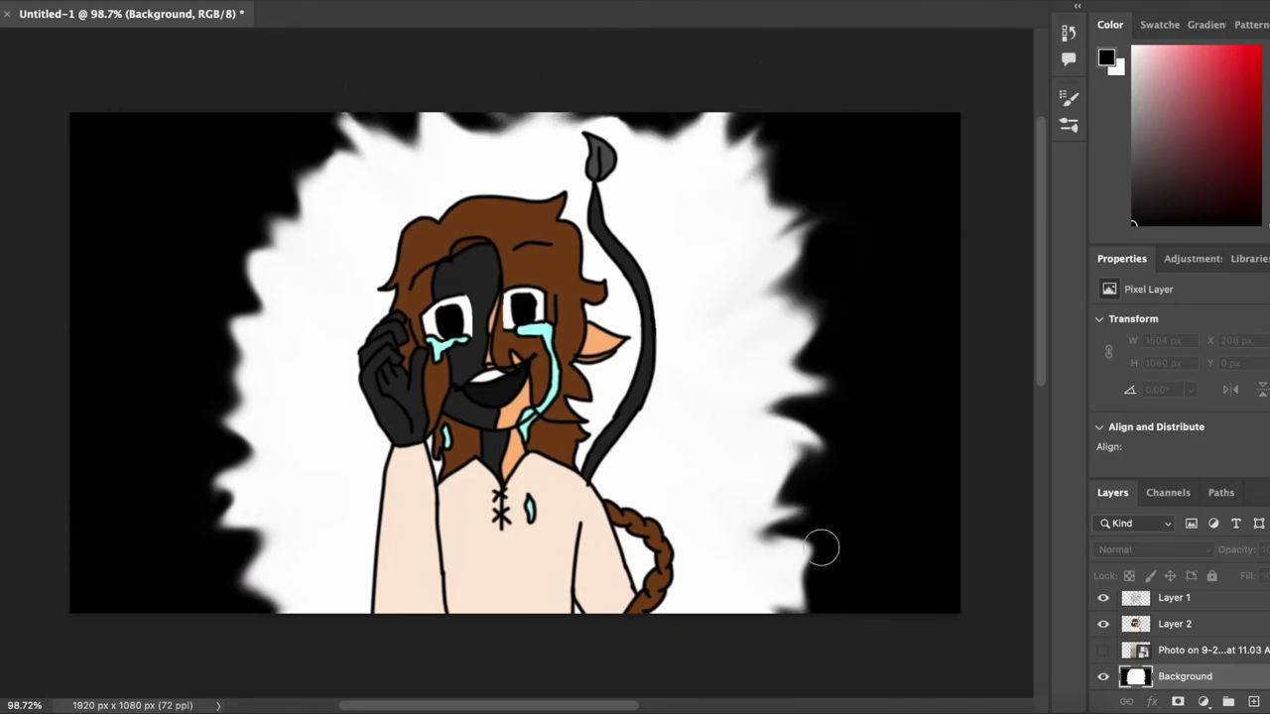
pyautogui.moveTo(267, 526)
pyautogui.mouseDown()
pyautogui.moveTo(242, 400)
pyautogui.moveTo(296, 326)
pyautogui.moveTo(336, 165)
pyautogui.moveTo(441, 149)
pyautogui.mouseUp()
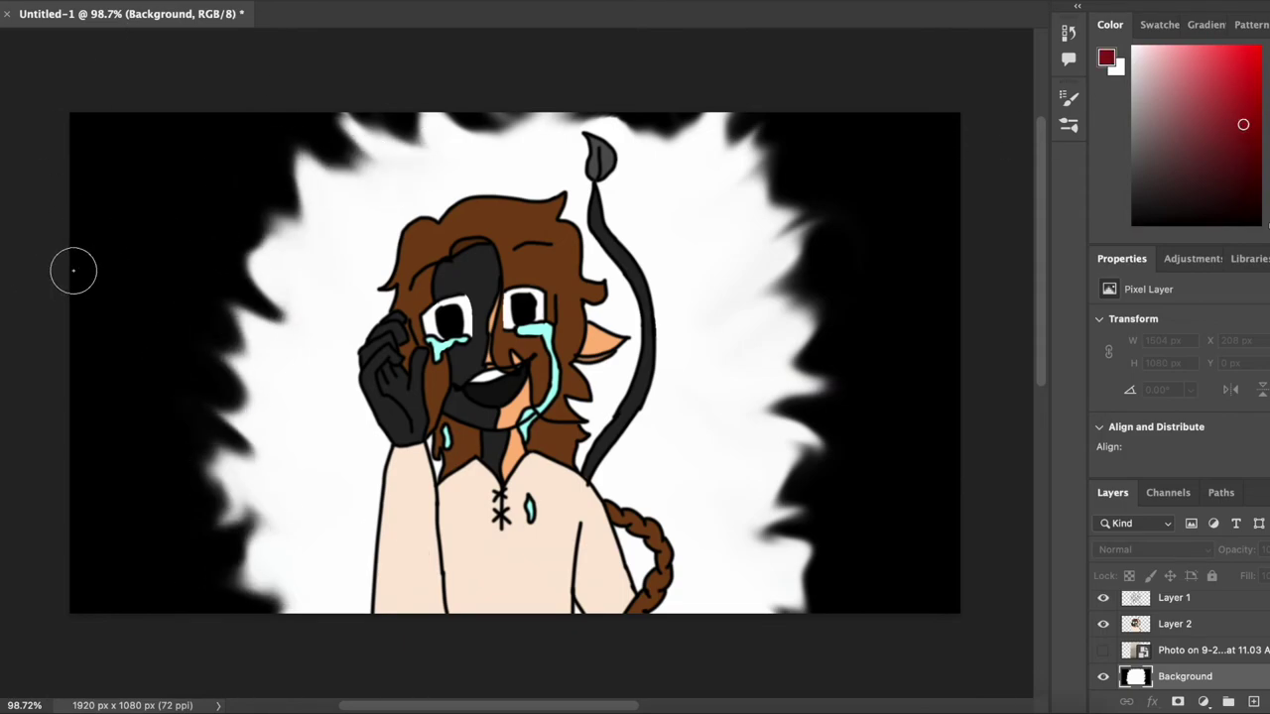
# - Set the brush size to 50 px and add a new layer above Layer 1
pyautogui.click(106, 2)
pyautogui.write('50')
pyautogui.press('Return')
pyautogui.click(1188, 607)
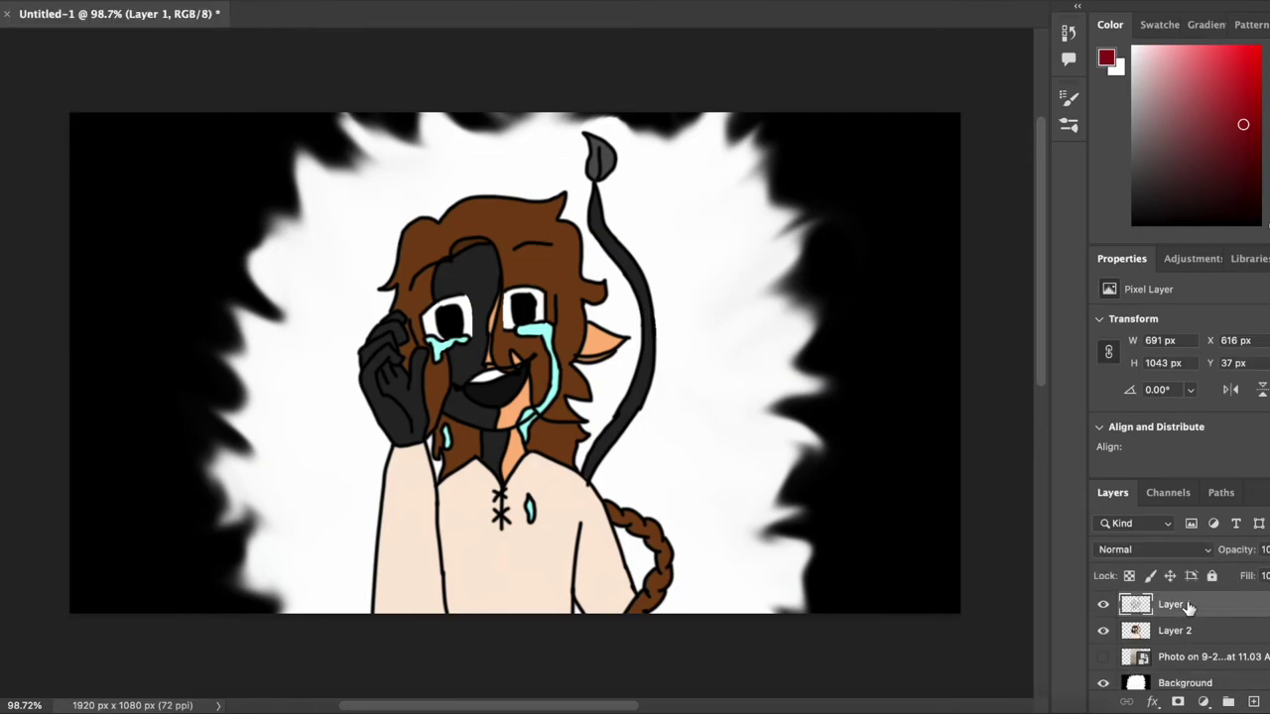
pyautogui.click(1252, 702)
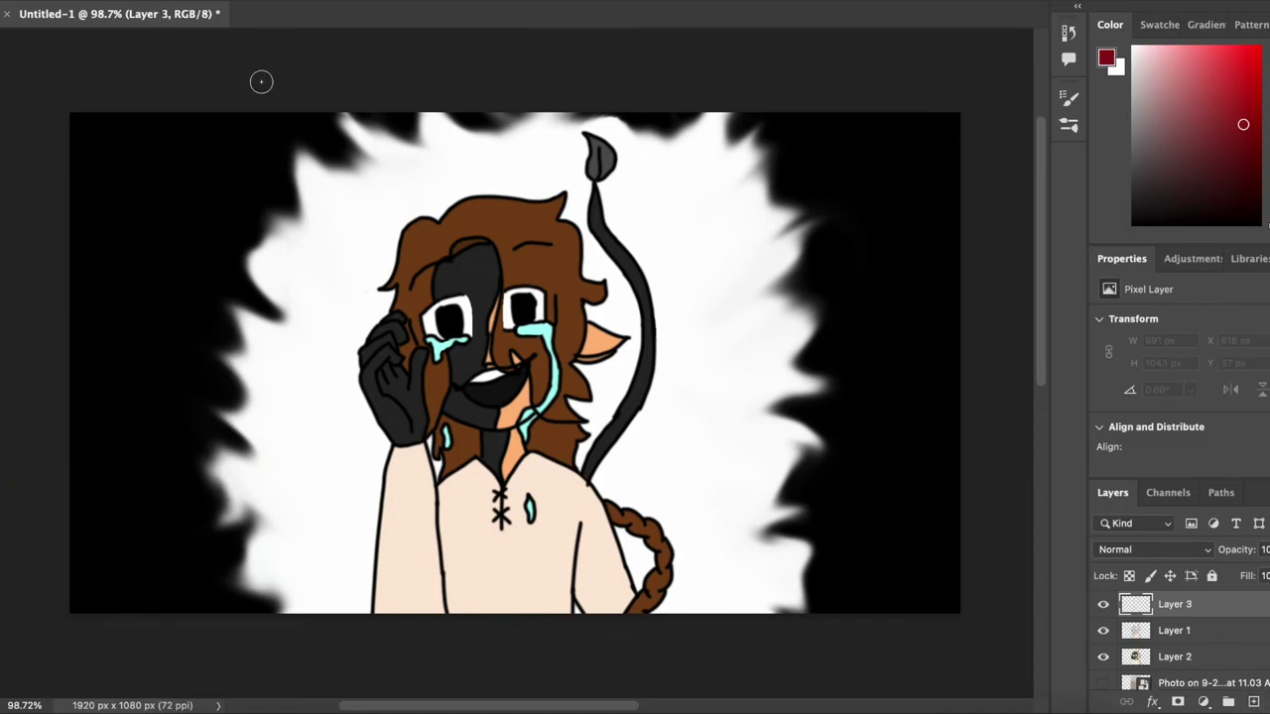
# - Try a dark red dripping shape across the canvas's upper part on Layer 3, outlined and filled, and undo it
pyautogui.moveTo(65, 216)
pyautogui.mouseDown()
pyautogui.moveTo(87, 276)
pyautogui.moveTo(197, 296)
pyautogui.moveTo(234, 425)
pyautogui.moveTo(277, 226)
pyautogui.moveTo(333, 153)
pyautogui.moveTo(443, 70)
pyautogui.moveTo(473, 122)
pyautogui.moveTo(425, 109)
pyautogui.moveTo(534, 142)
pyautogui.moveTo(606, 108)
pyautogui.moveTo(663, 175)
pyautogui.moveTo(702, 256)
pyautogui.moveTo(690, 263)
pyautogui.moveTo(783, 240)
pyautogui.moveTo(864, 405)
pyautogui.moveTo(900, 385)
pyautogui.moveTo(962, 430)
pyautogui.mouseUp()
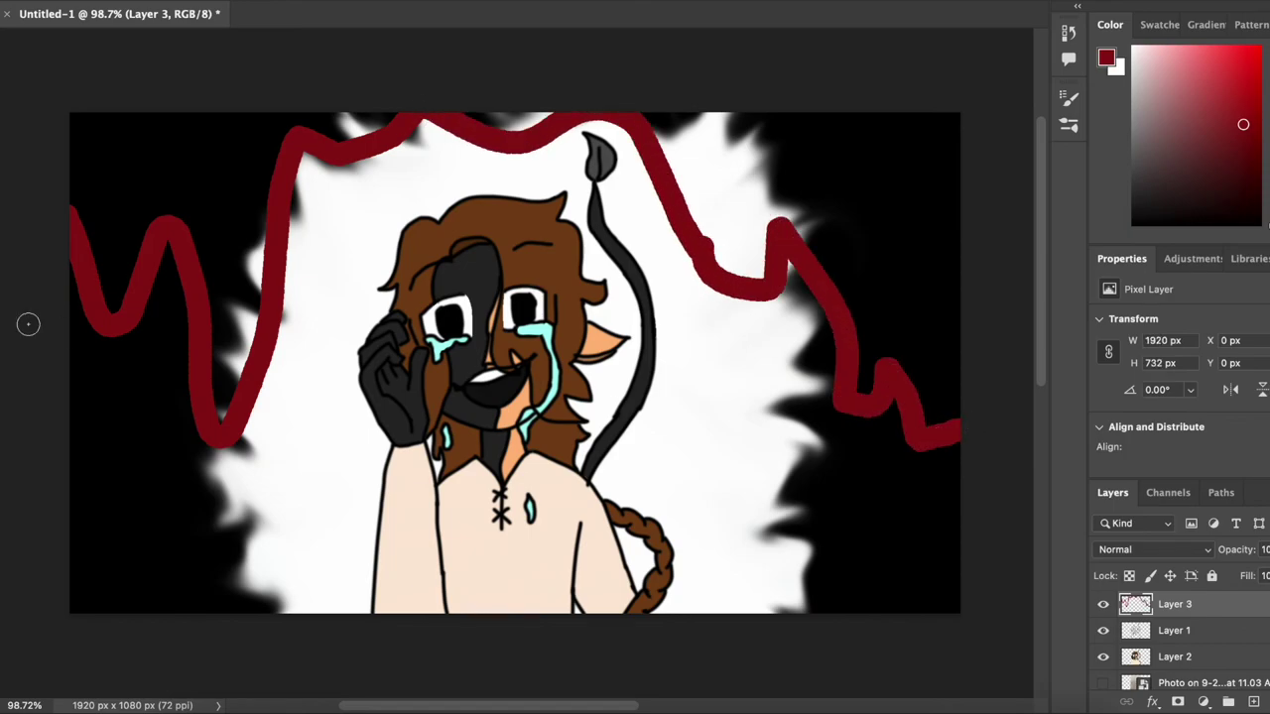
pyautogui.click(154, 181)
pyautogui.click(800, 195)
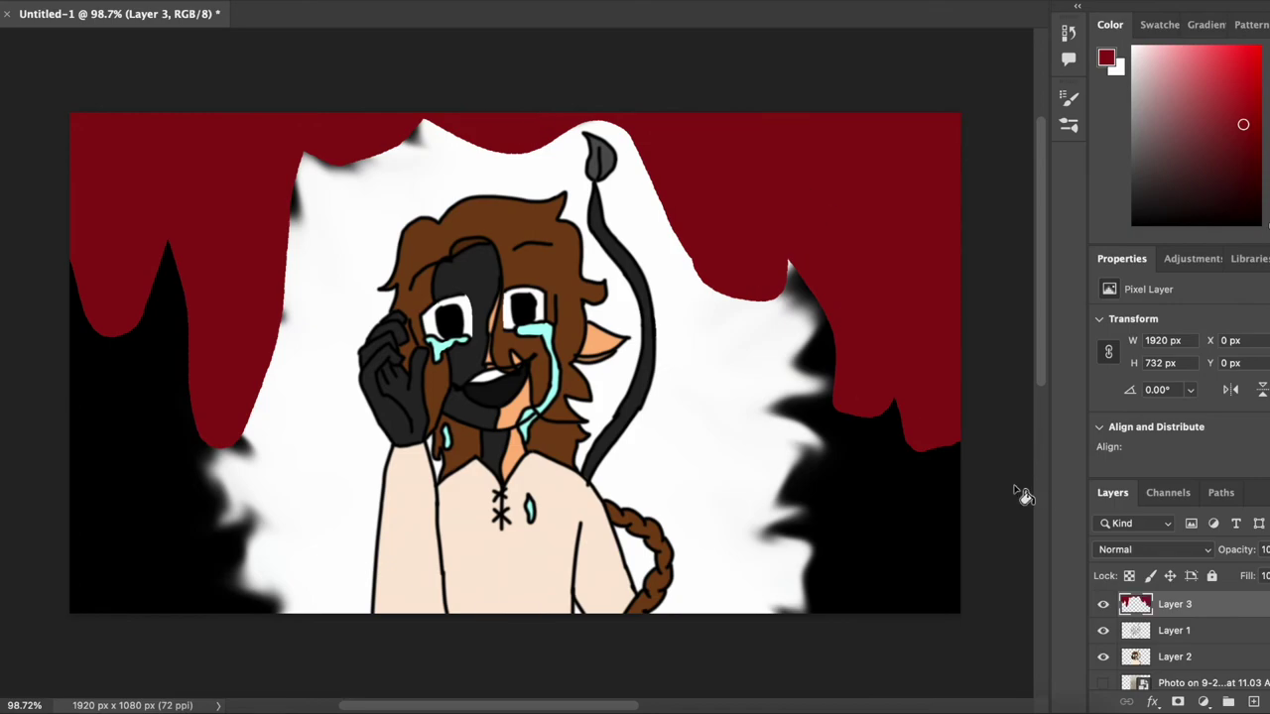
pyautogui.hotkey('ctrl', 'z')
pyautogui.hotkey('ctrl', 'z')
pyautogui.hotkey('ctrl', 'z')
pyautogui.hotkey('ctrl', 'z')
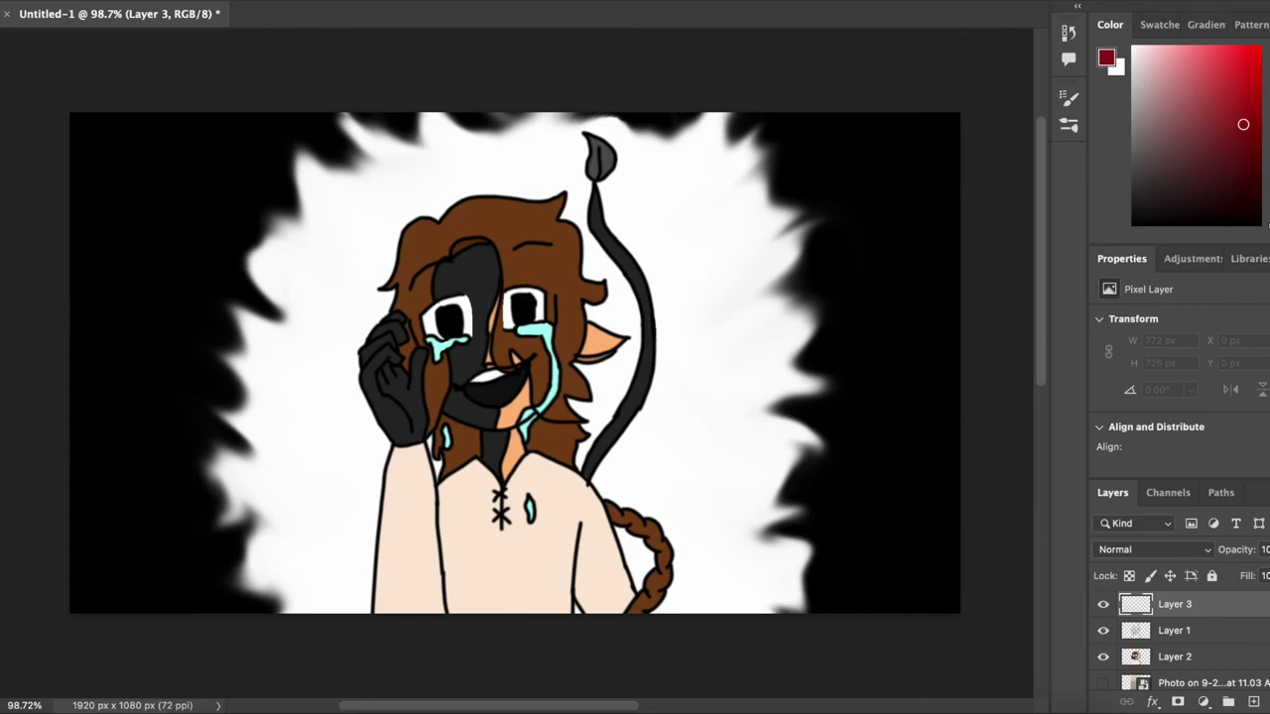
# - Fill the white area behind the character with dark red on the Background layer
pyautogui.click(705, 383)
pyautogui.hotkey('ctrl', 'z')
pyautogui.scroll(-1, 1194, 663)
pyautogui.click(1185, 679)
pyautogui.click(720, 397)
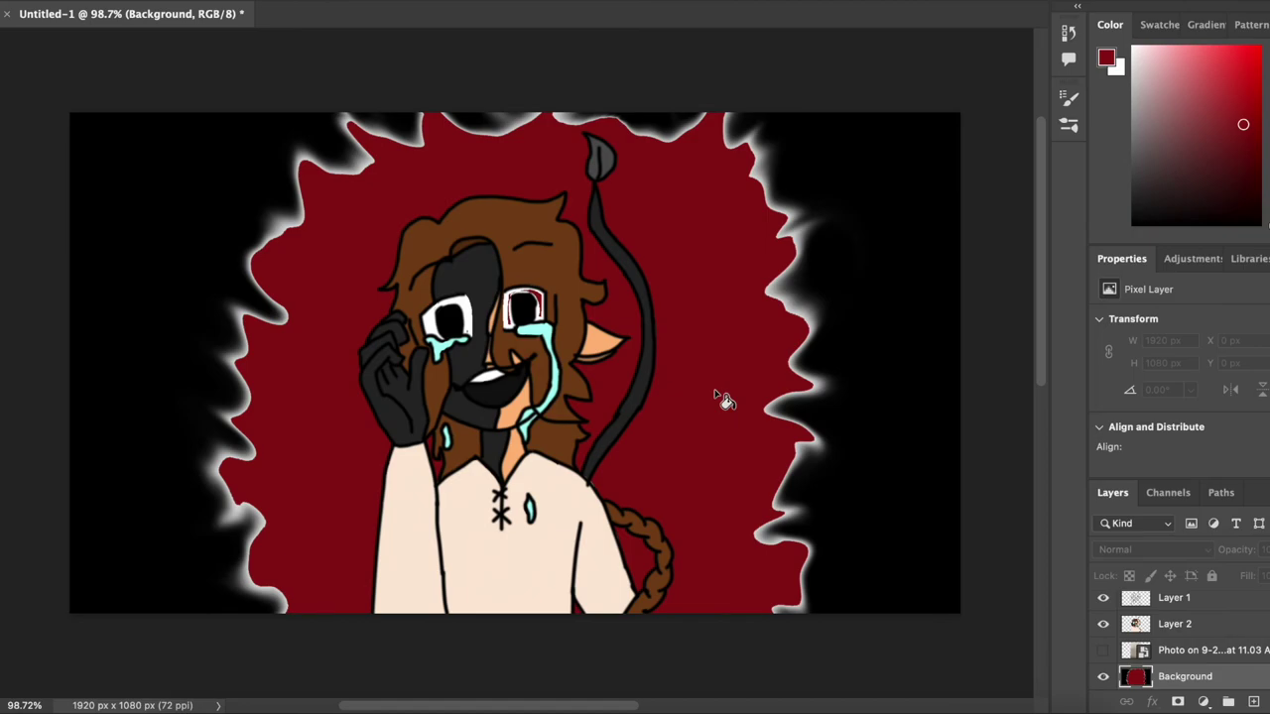
# - Set the brush size to 10 px, try painting white over the right eye's red streaks on the Background layer, and undo it
pyautogui.scroll(5, 554, 313)
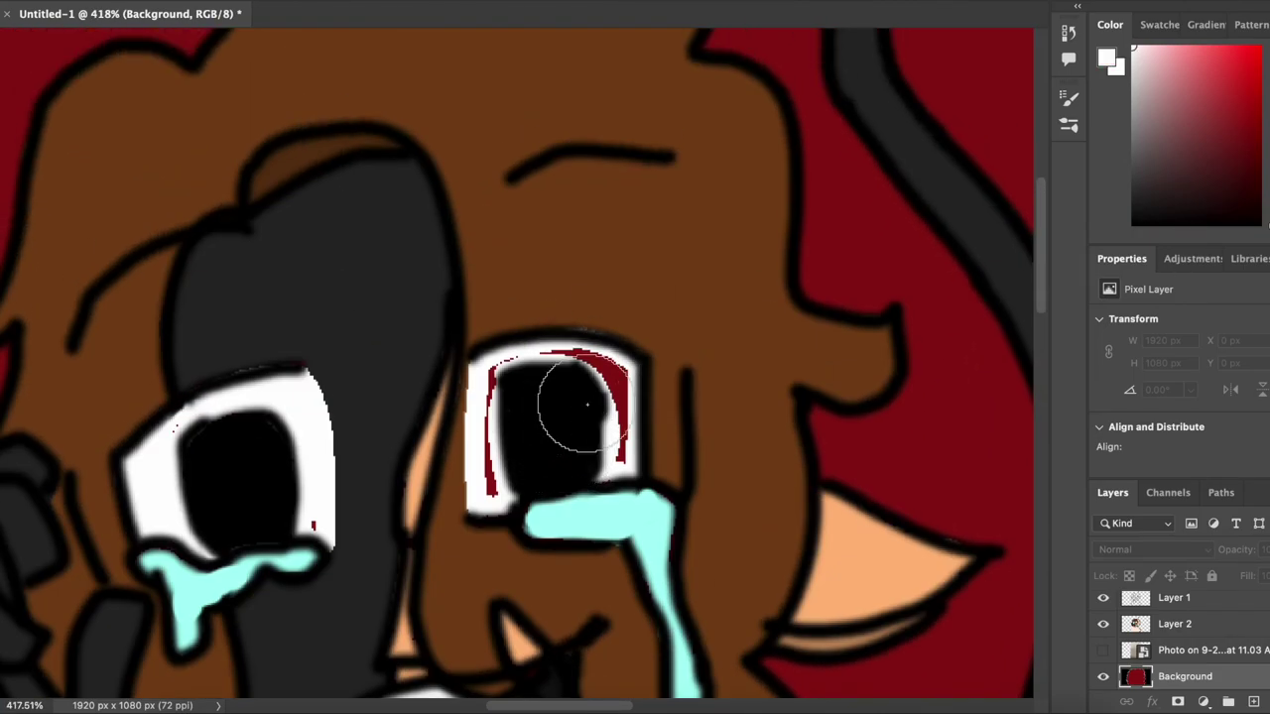
pyautogui.rightClick(99, 2)
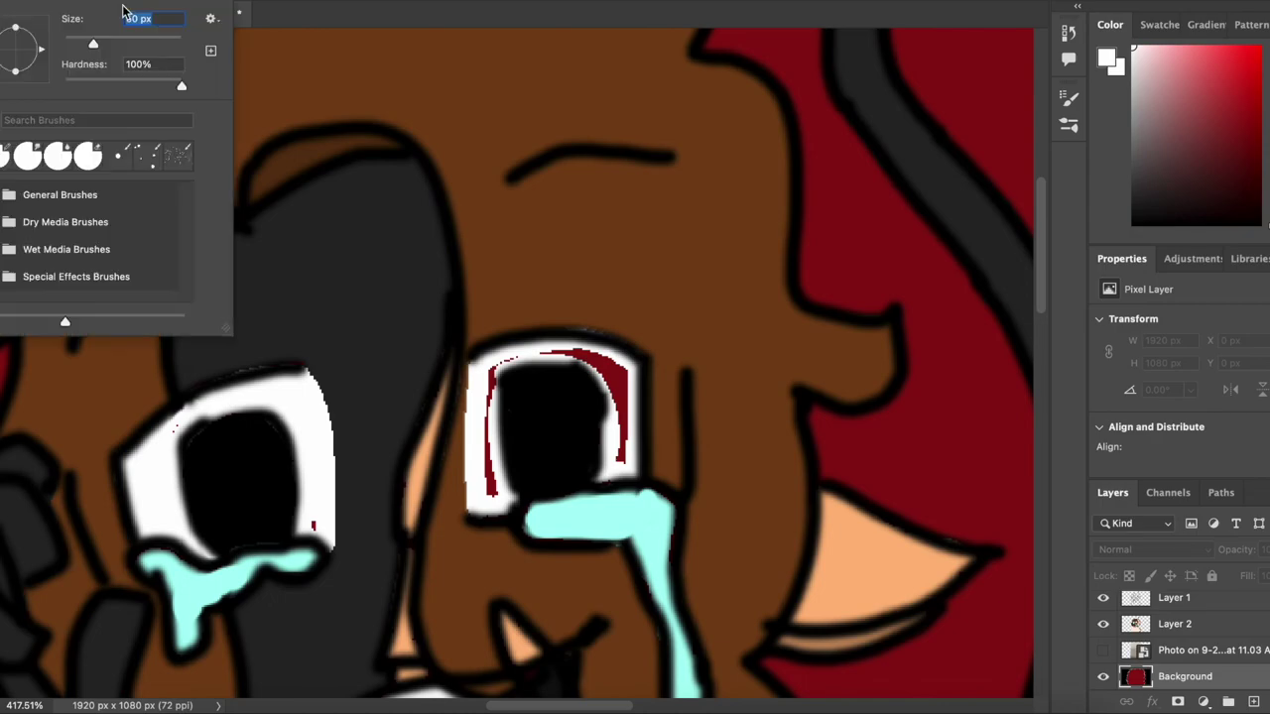
pyautogui.write('10')
pyautogui.press('Return')
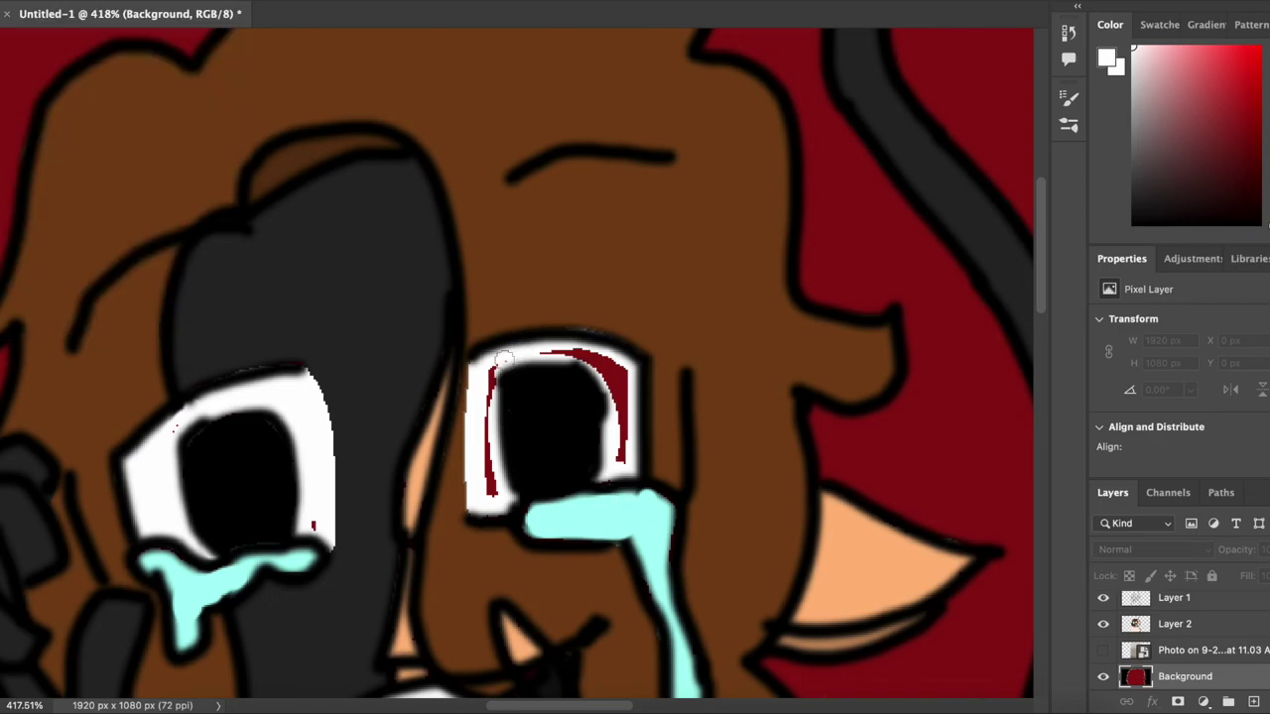
pyautogui.moveTo(489, 436); pyautogui.dragTo(493, 491)
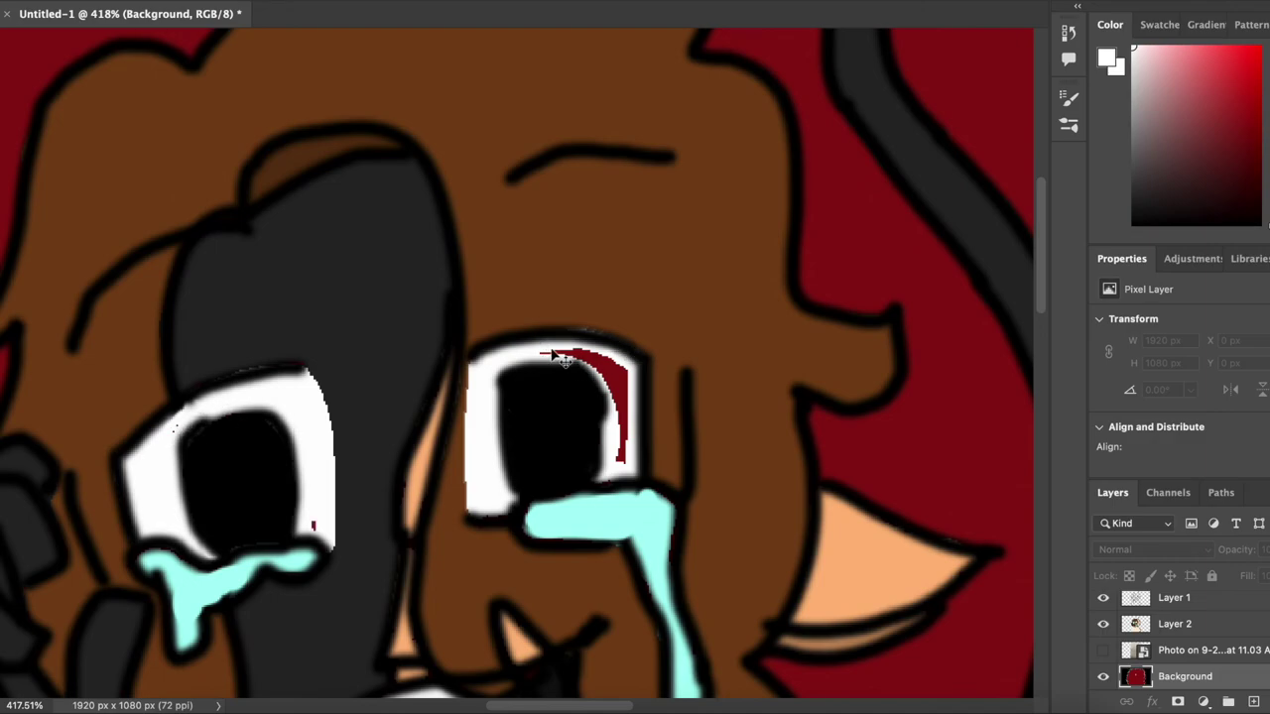
pyautogui.hotkey('ctrl', 'z')
# - Paint the red streaks in the whites of both eyes white on Layer 2
pyautogui.click(1175, 624)
pyautogui.moveTo(573, 349)
pyautogui.mouseDown()
pyautogui.moveTo(623, 412)
pyautogui.moveTo(603, 358)
pyautogui.mouseUp()
pyautogui.moveTo(514, 349); pyautogui.dragTo(490, 482)
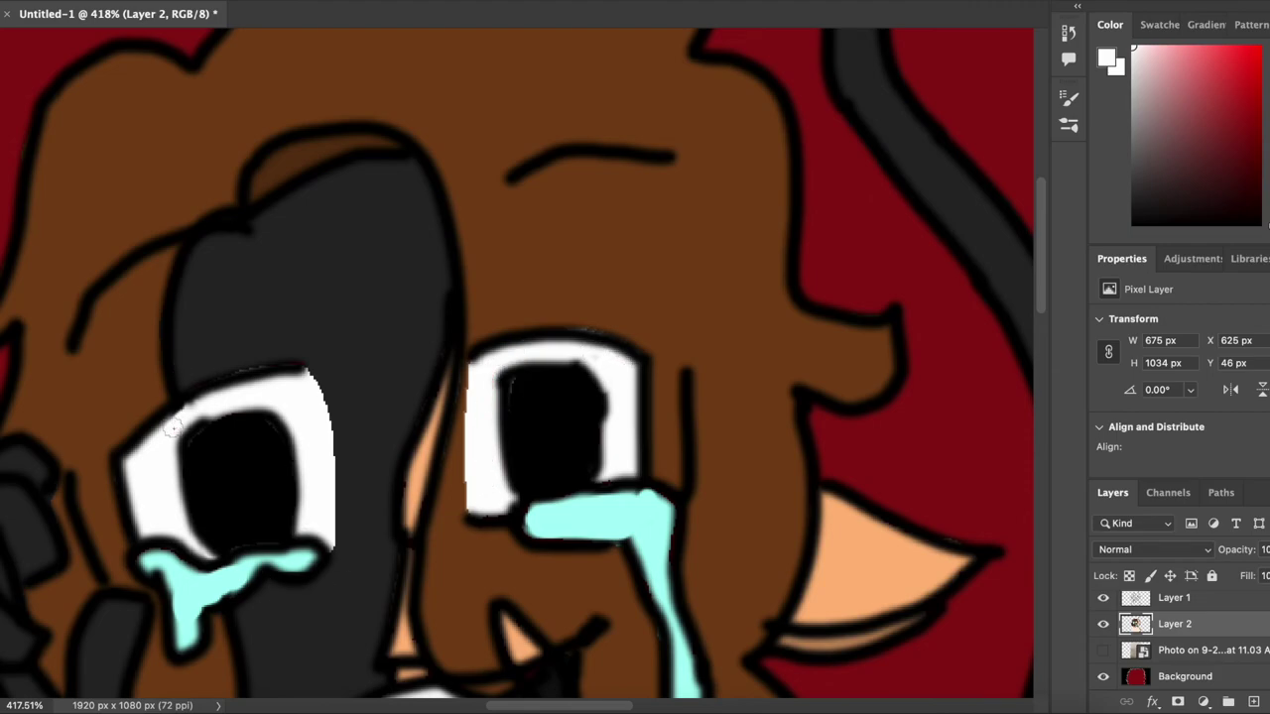
pyautogui.scroll(-10, 172, 426)
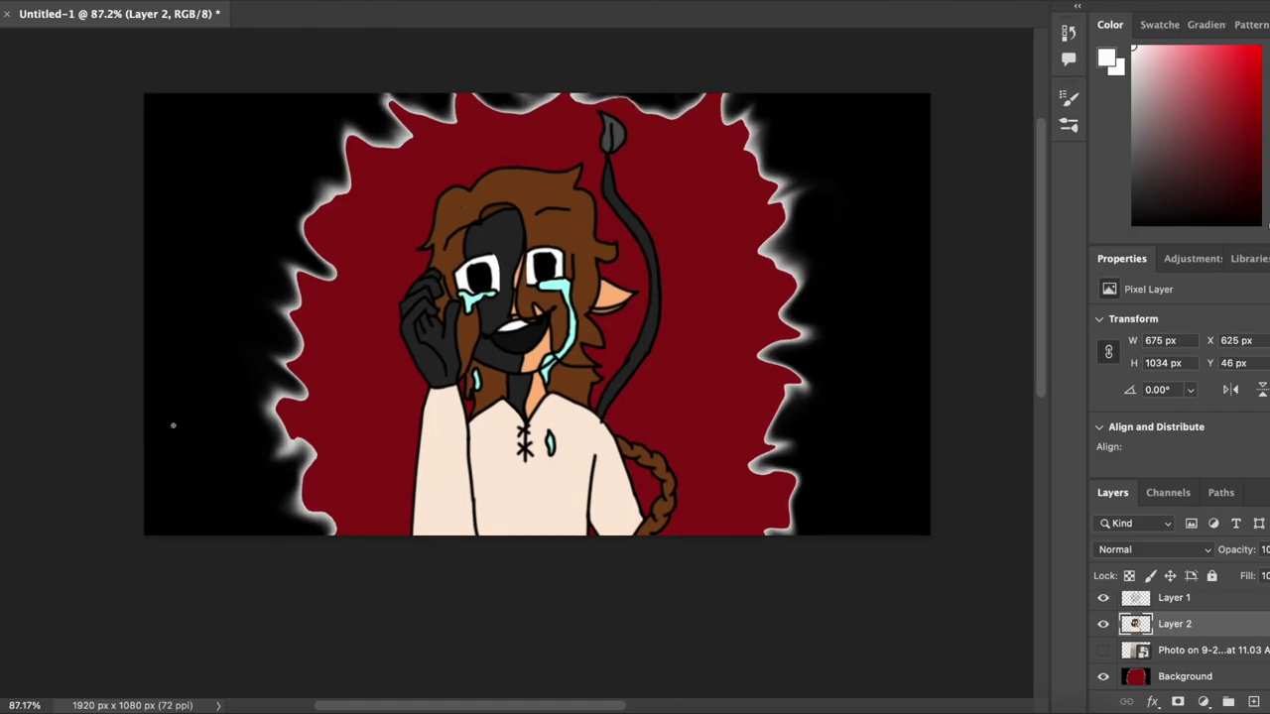
pyautogui.scroll(2, 172, 426)
pyautogui.scroll(-2, 173, 426)
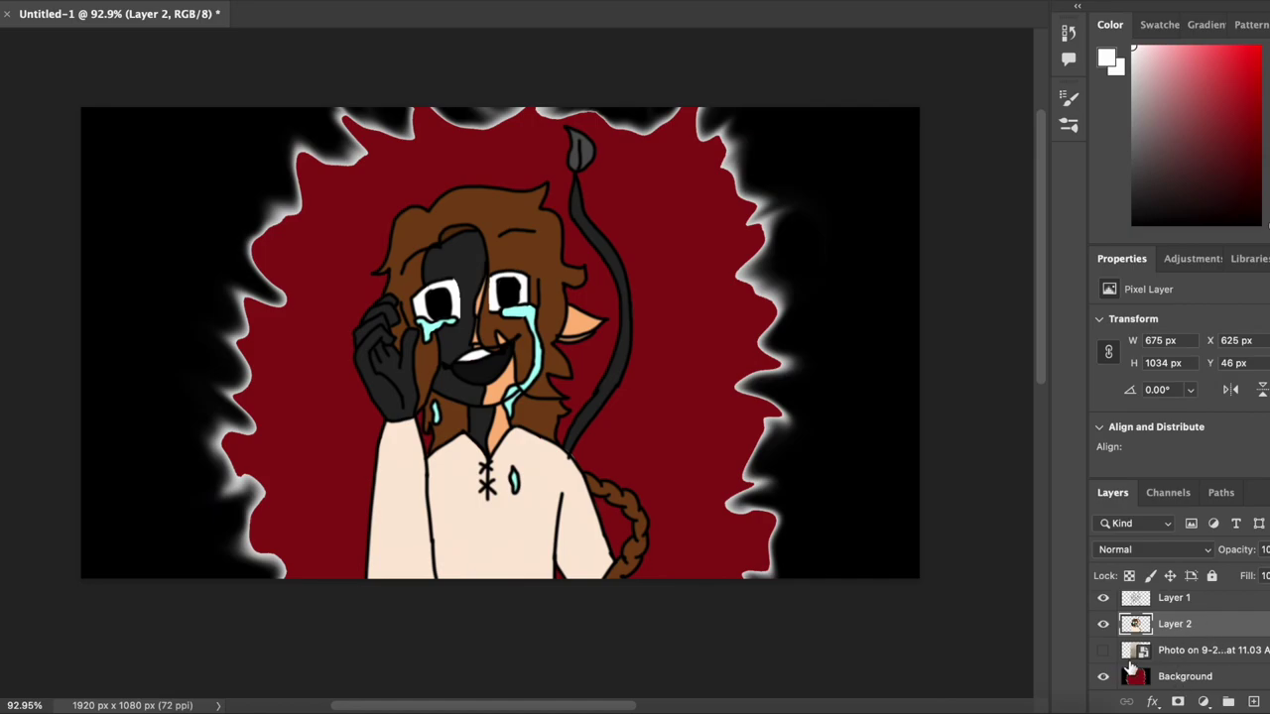
# - Add a layer above Layer 1 and hand-letter a white "G.P" signature, about 96 by 70 px, in the canvas's bottom-right corner
pyautogui.click(1200, 601)
pyautogui.click(1251, 700)
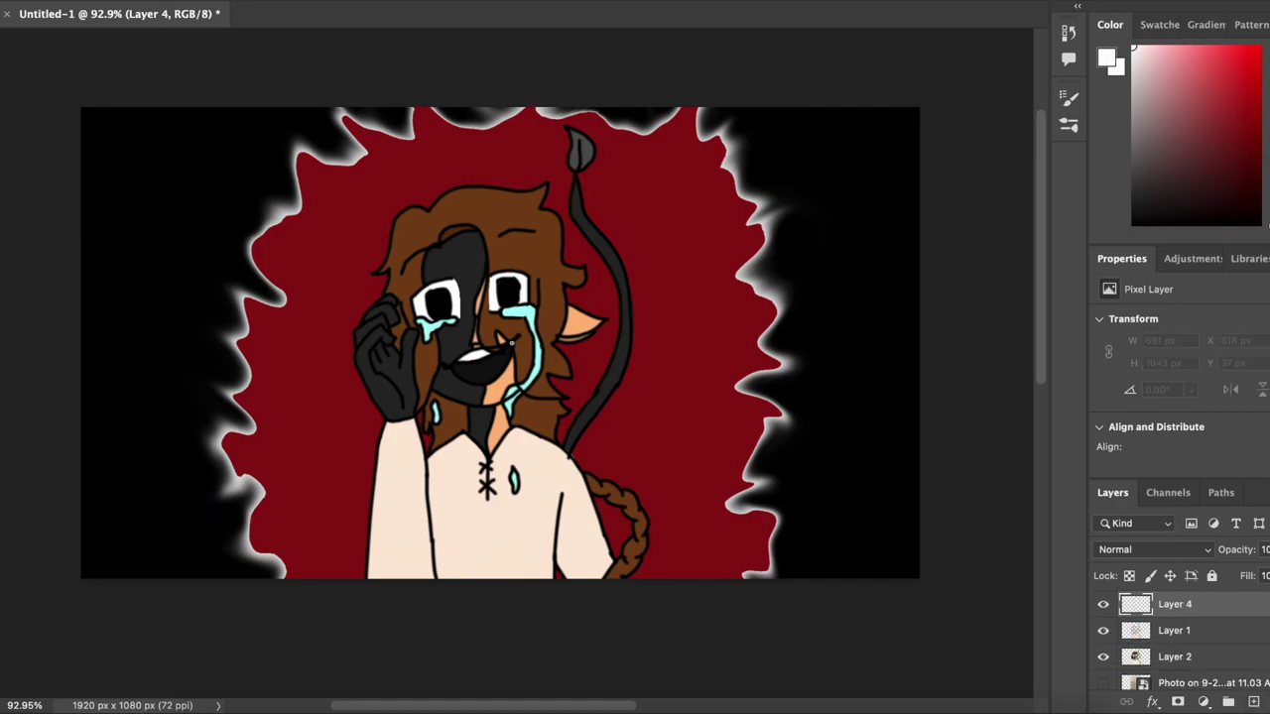
pyautogui.scroll(10, 819, 452)
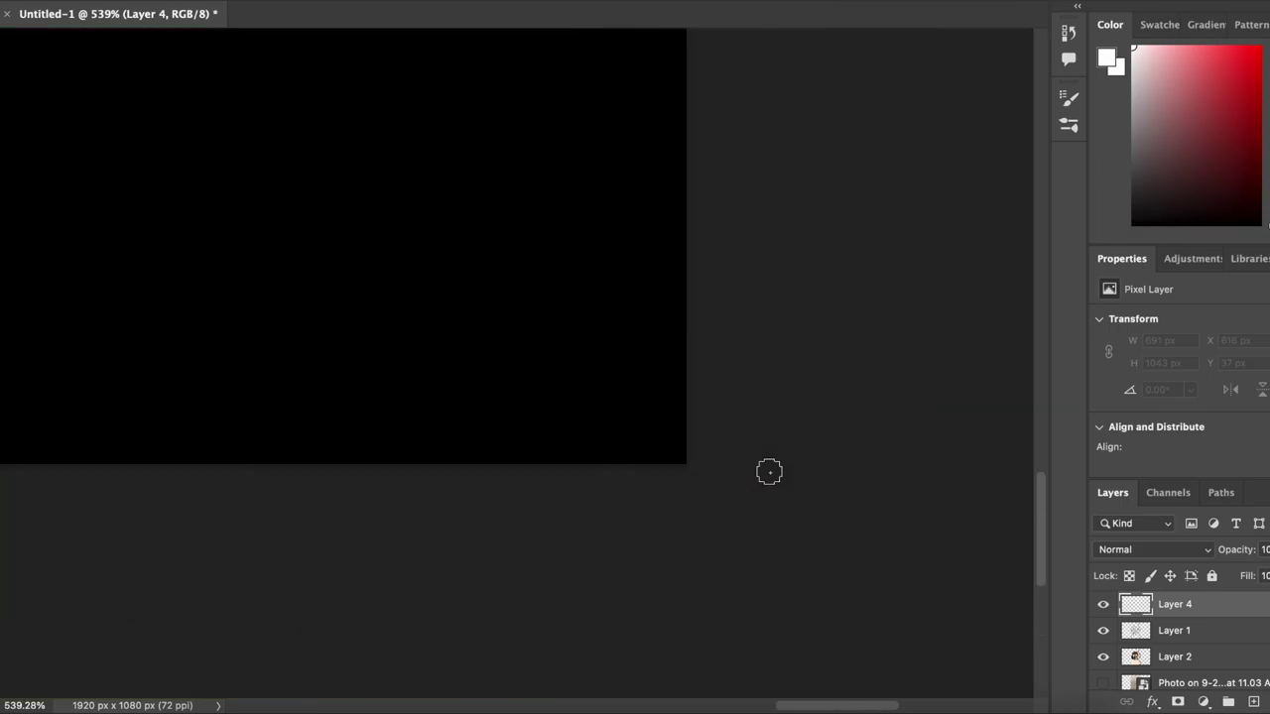
pyautogui.moveTo(473, 302)
pyautogui.mouseDown()
pyautogui.moveTo(419, 334)
pyautogui.moveTo(462, 413)
pyautogui.moveTo(510, 411)
pyautogui.mouseUp()
pyautogui.moveTo(481, 359)
pyautogui.mouseDown()
pyautogui.moveTo(542, 363)
pyautogui.moveTo(544, 412)
pyautogui.mouseUp()
pyautogui.click(577, 405)
pyautogui.moveTo(582, 263)
pyautogui.mouseDown()
pyautogui.moveTo(584, 319)
pyautogui.moveTo(603, 257)
pyautogui.moveTo(595, 333)
pyautogui.mouseUp()
pyautogui.scroll(-5, 551, 431)
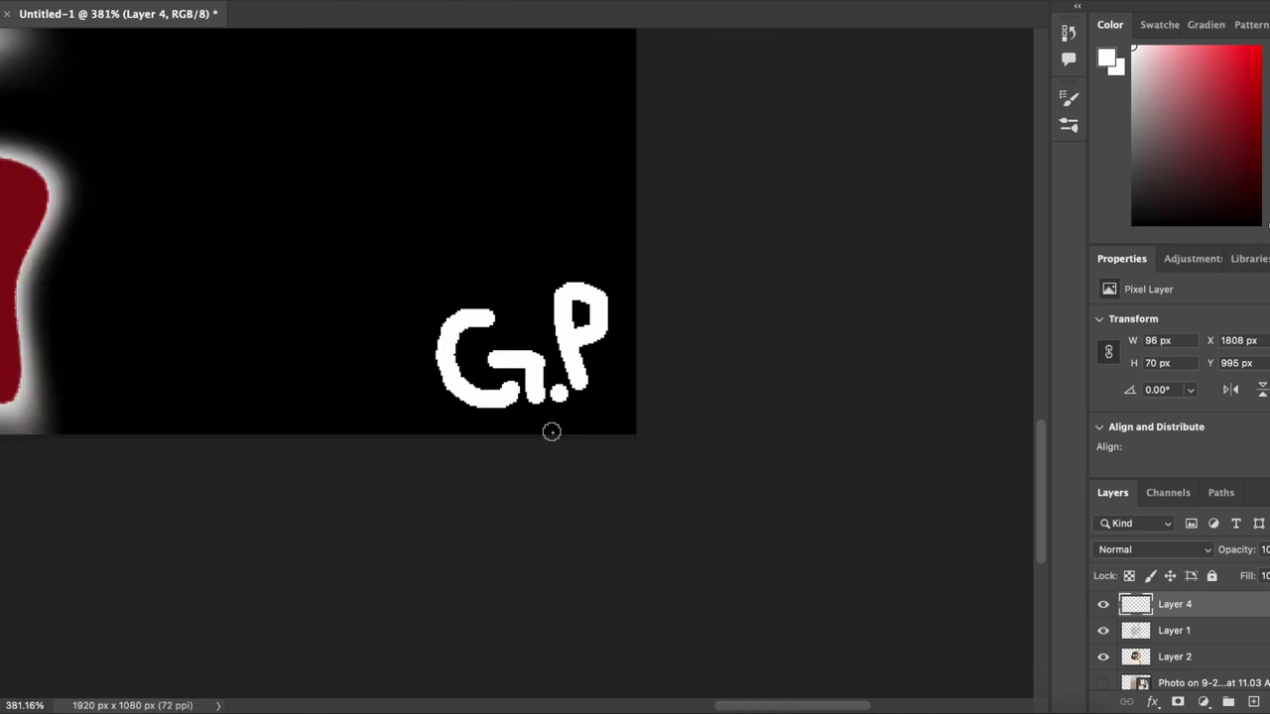
pyautogui.scroll(-3, 551, 432)
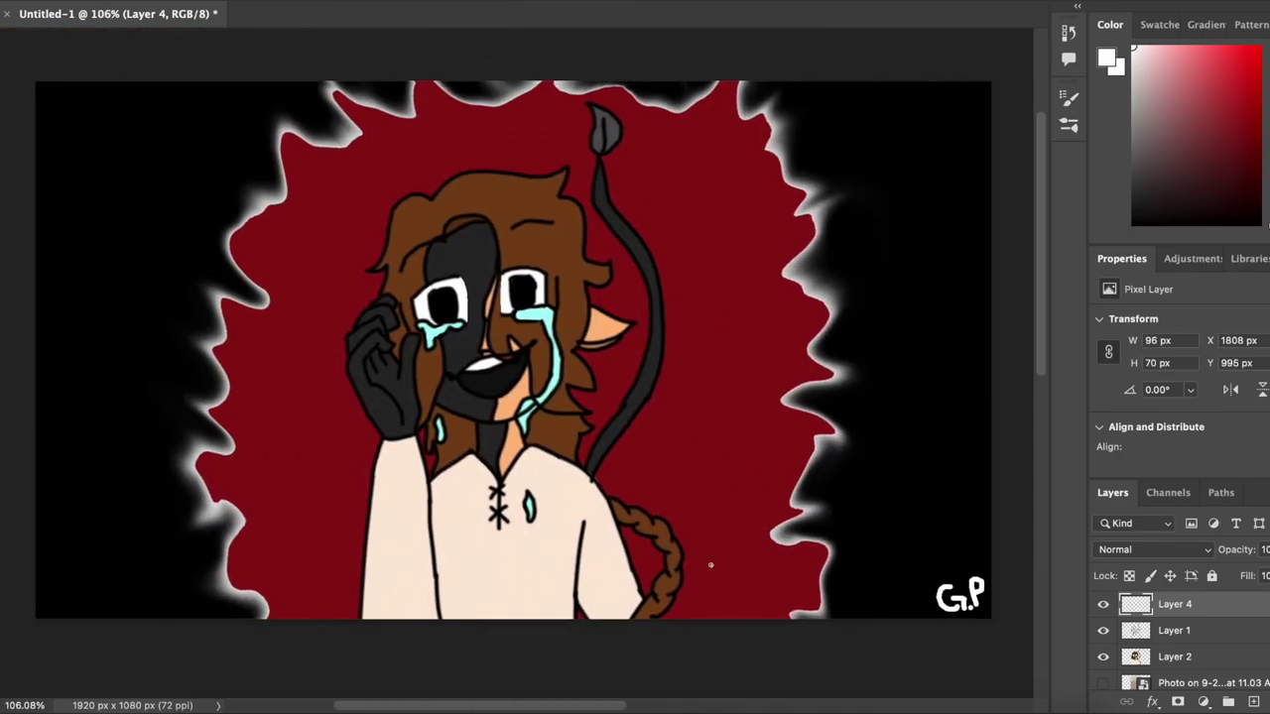